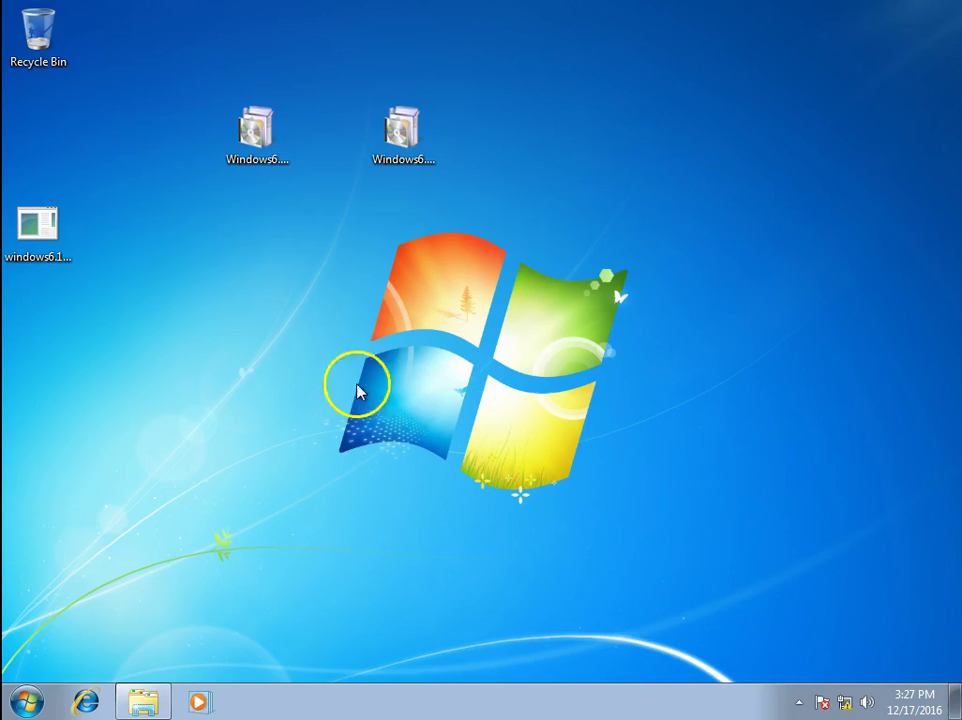
Refresh the desktop icons several times
right_click(152, 279)
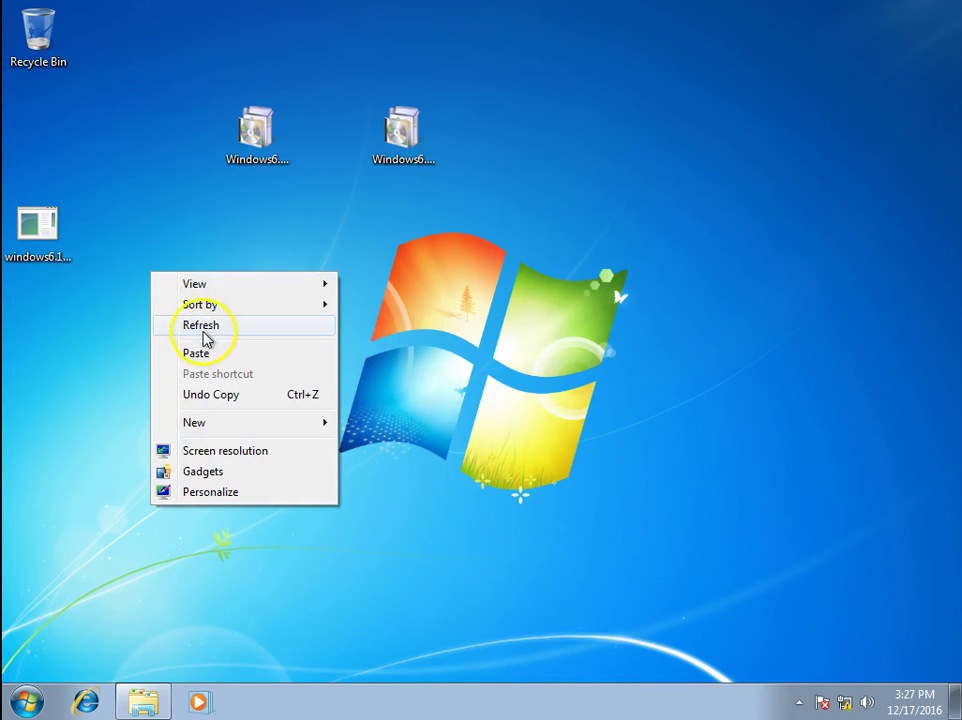
left_click(228, 327)
right_click(127, 270)
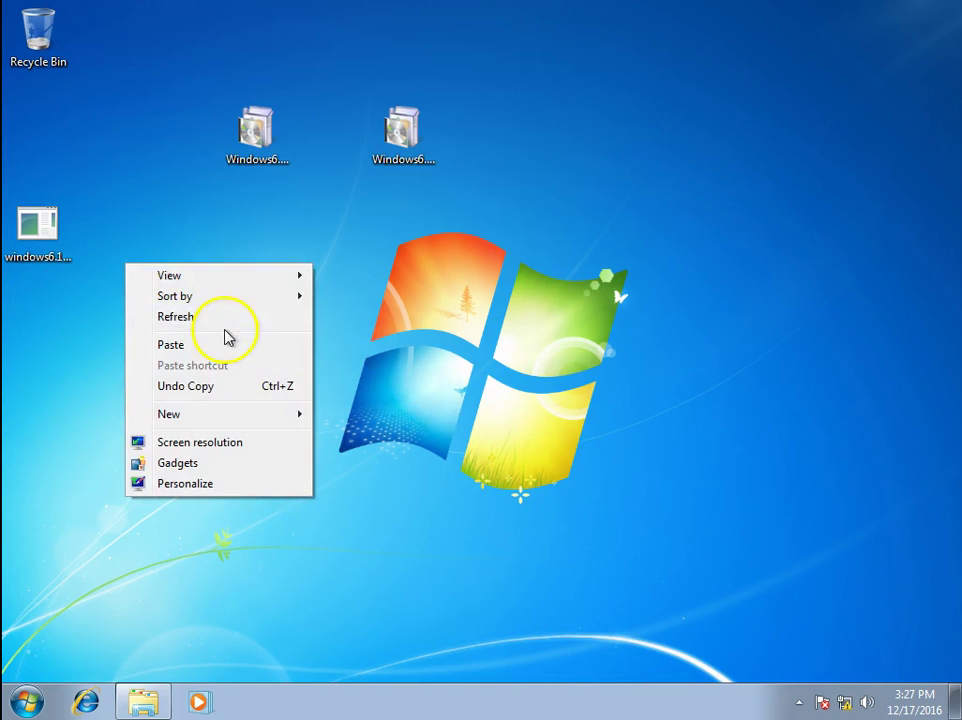
left_click(230, 327)
right_click(172, 273)
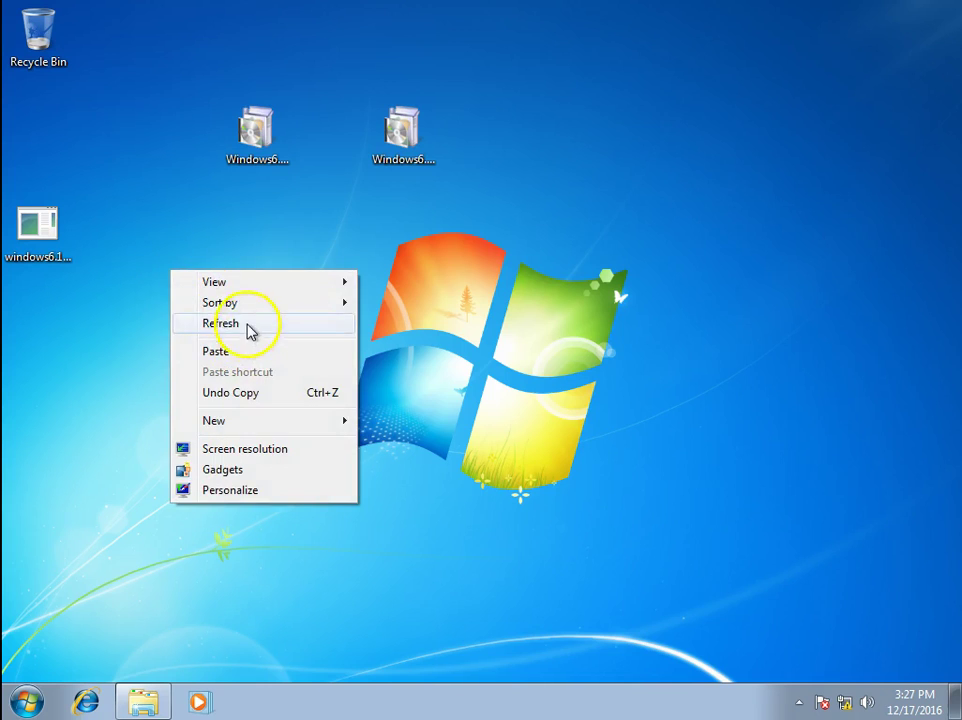
left_click(249, 329)
right_click(165, 223)
left_click(214, 274)
right_click(124, 223)
left_click(204, 280)
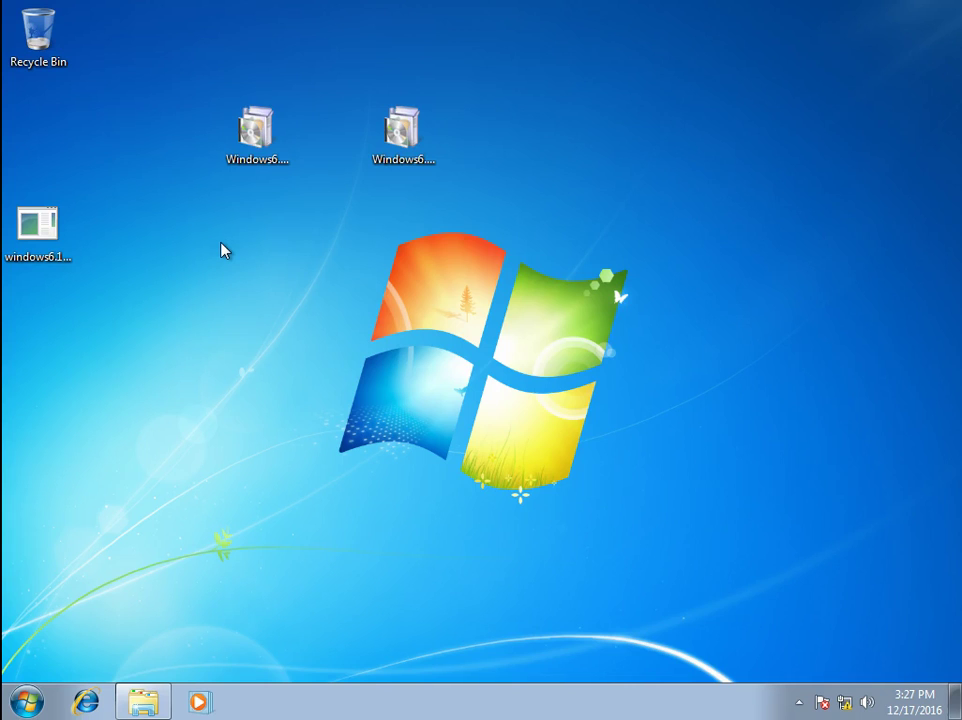
Launch the x86 KB958830 update package and dismiss its 'update not applicable' message
left_click(406, 140)
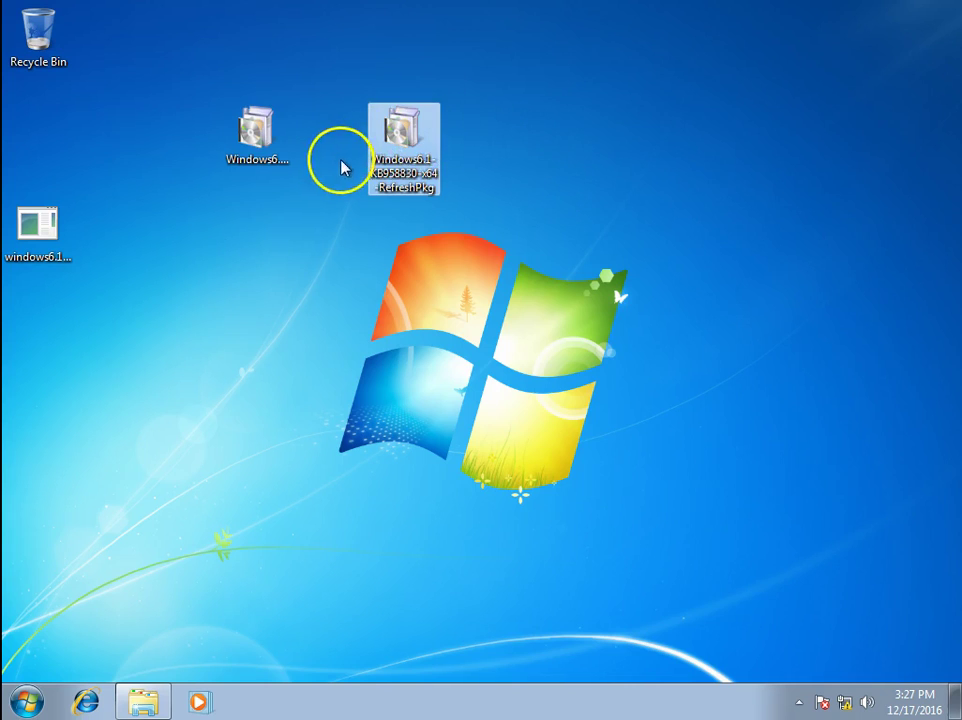
left_click(257, 127)
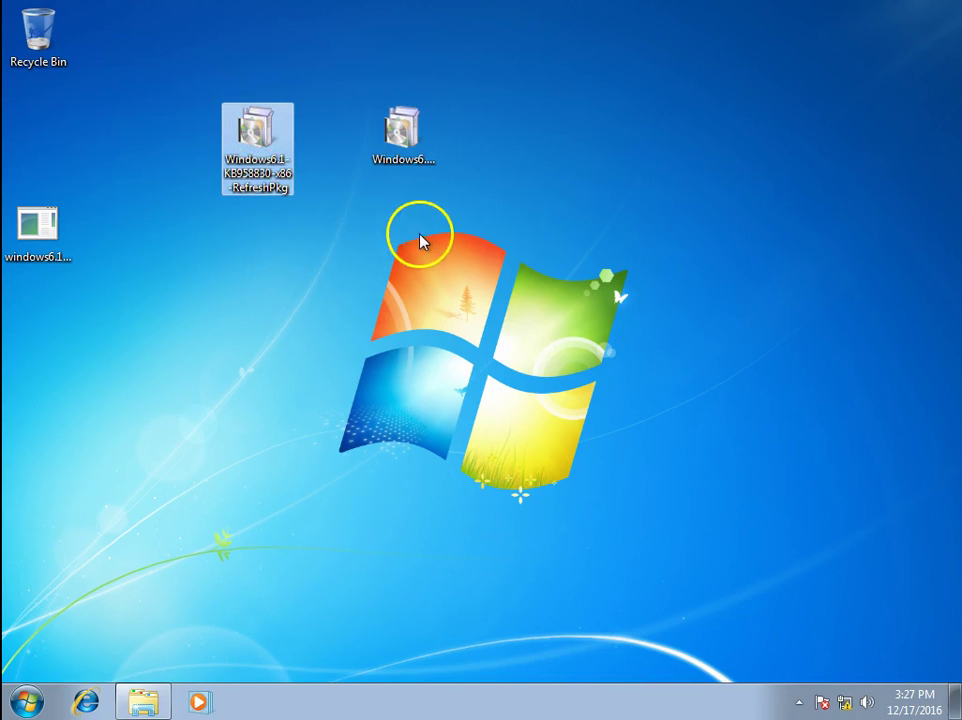
left_click(403, 140)
double_click(403, 140)
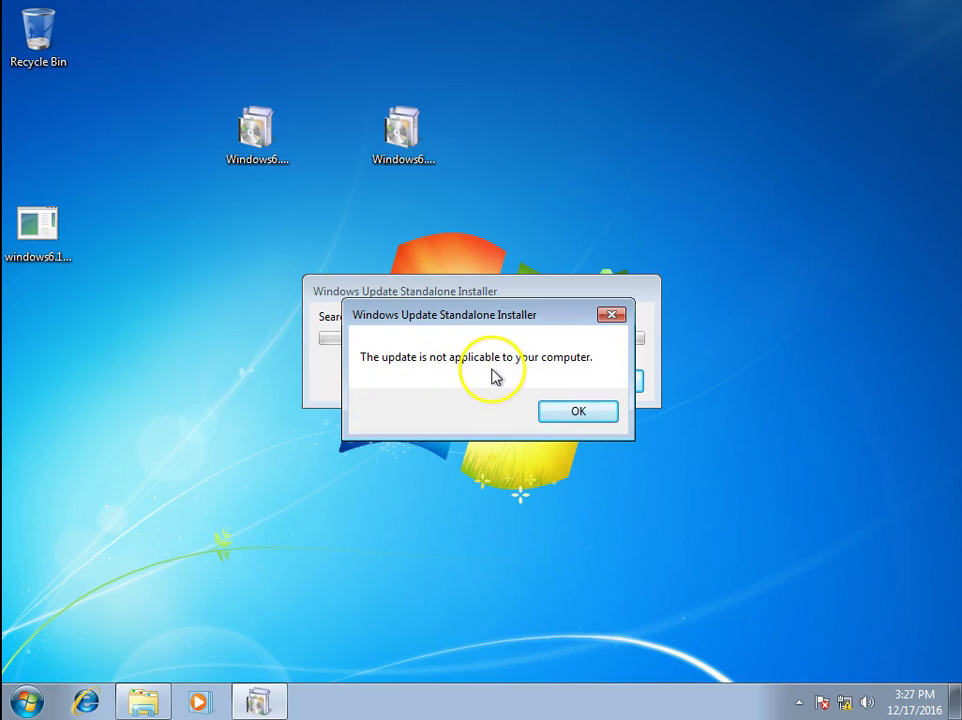
left_click(597, 416)
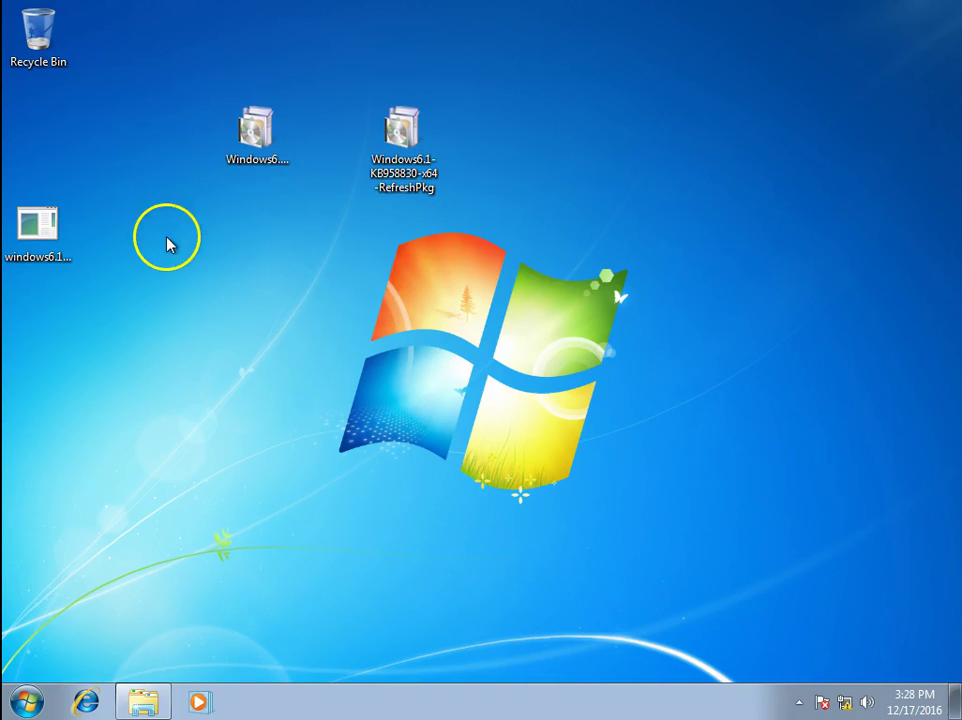
Run the other KB958830 package and confirm installing the update
double_click(253, 130)
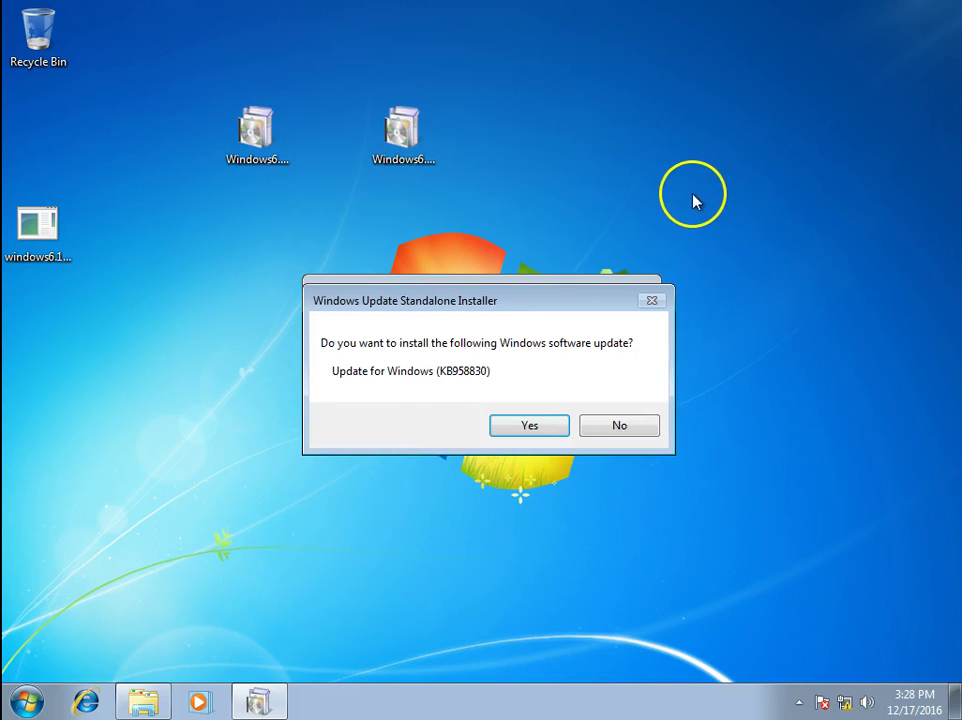
left_click_drag(502, 306, 467, 225)
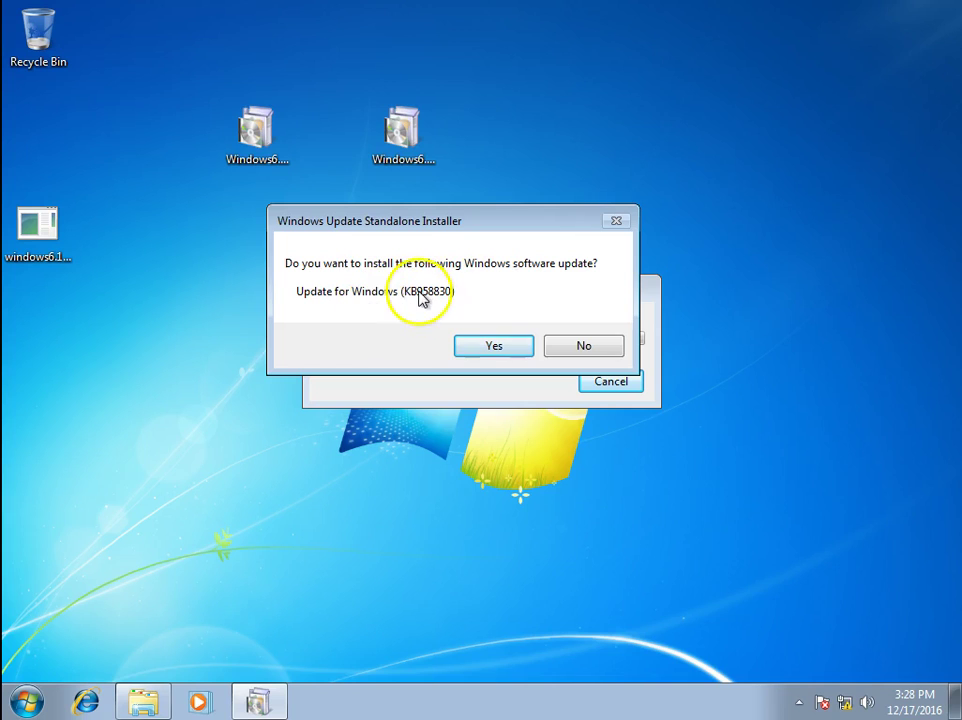
left_click(495, 350)
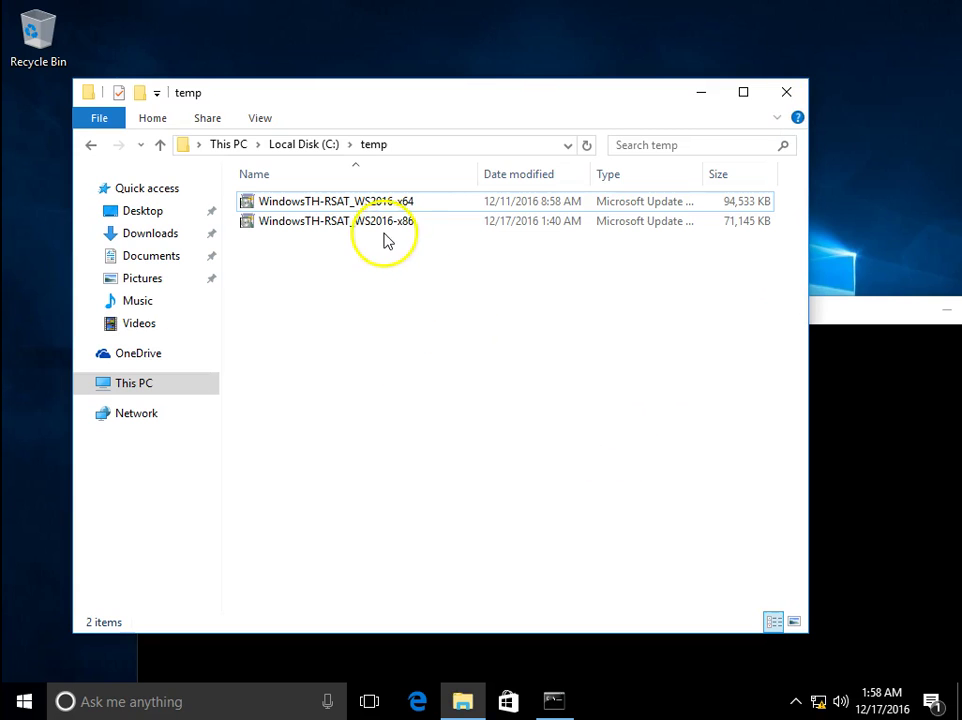
Run the WindowsTH-RSAT_WS2016-x86 package from C:\temp
left_click(384, 228)
double_click(376, 230)
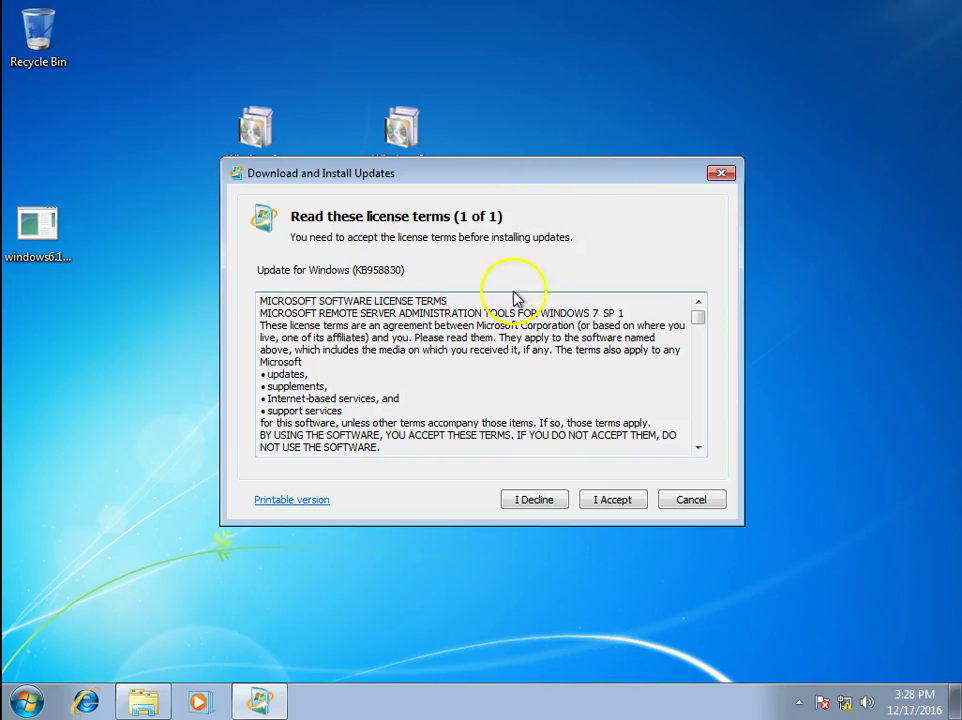
Accept the KB958830 license terms
left_click(624, 509)
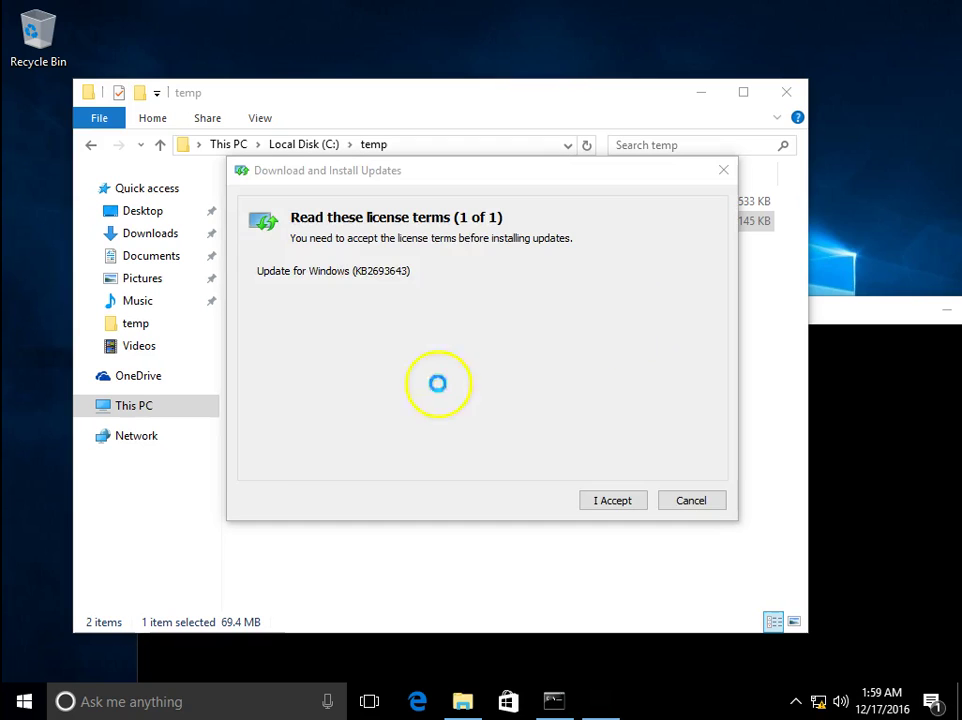
Accept the KB2693643 license terms and wait for the installation to complete
left_click(614, 503)
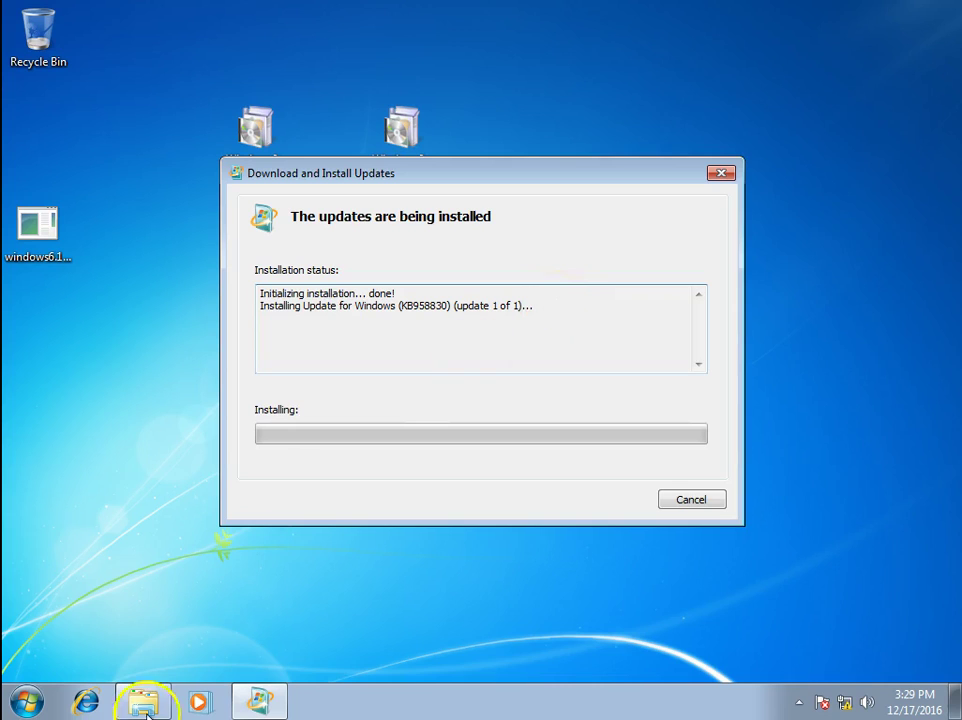
mouse_move(143, 701)
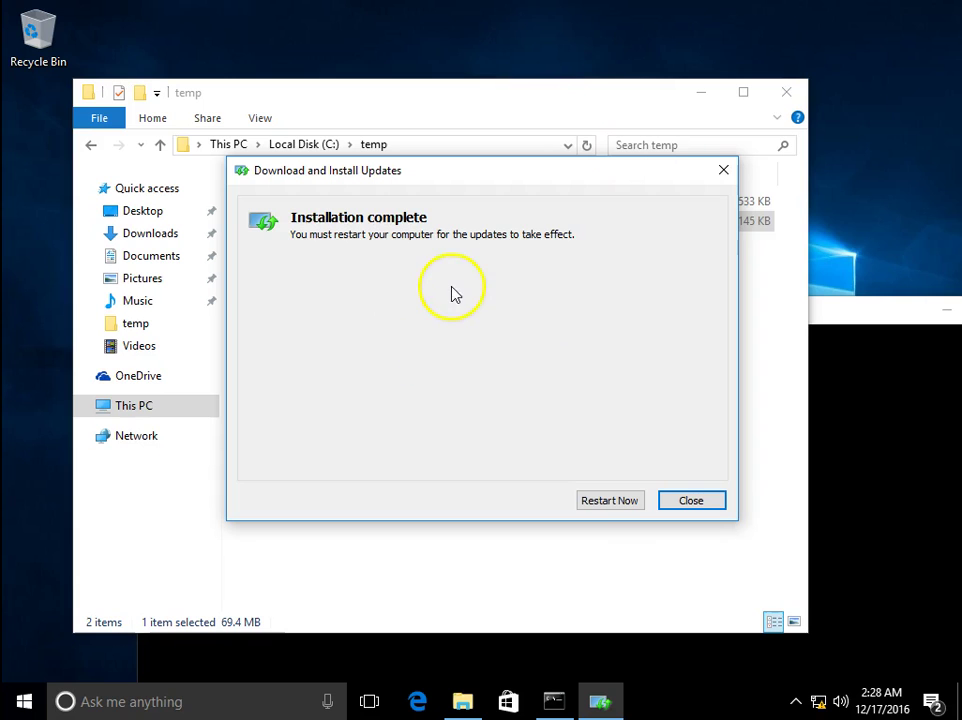
Minimize the temp folder and restart the computer now, even with apps open
key("Return")
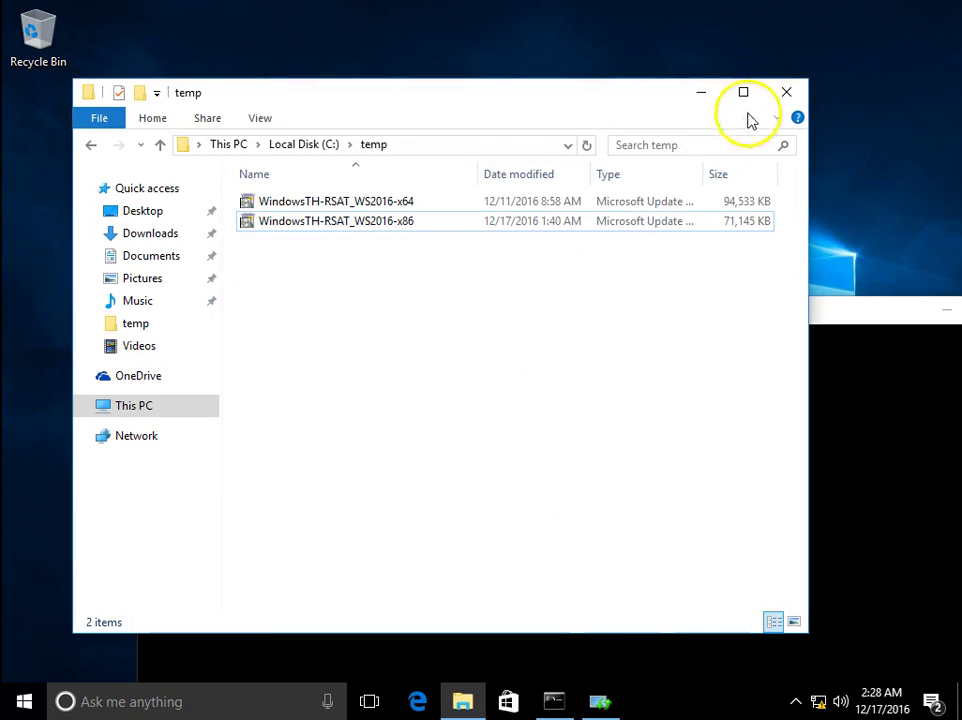
left_click(704, 93)
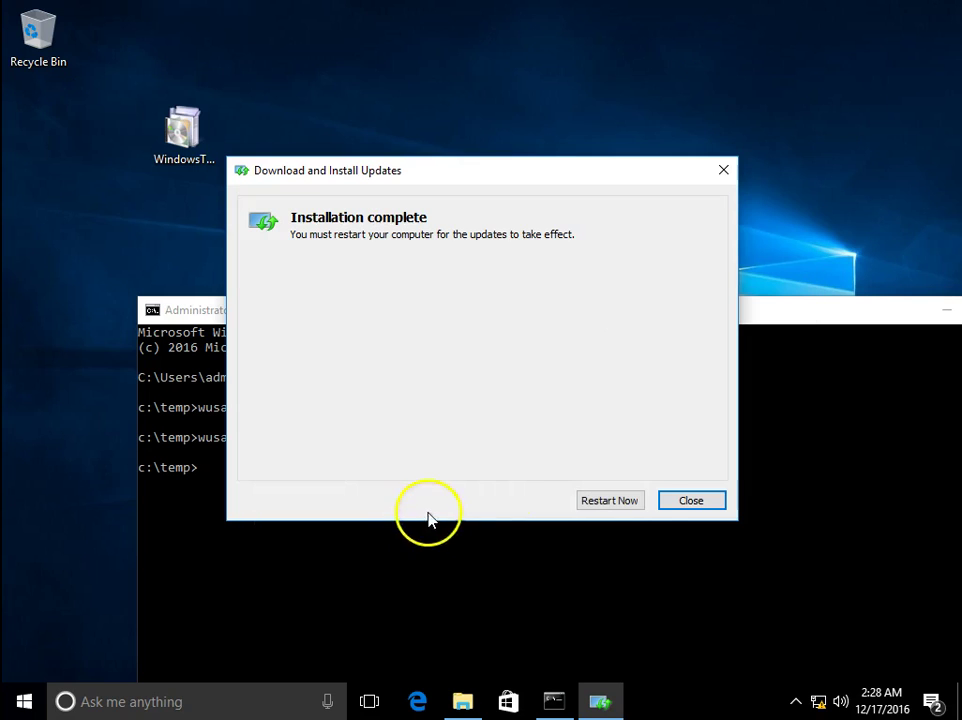
left_click(619, 508)
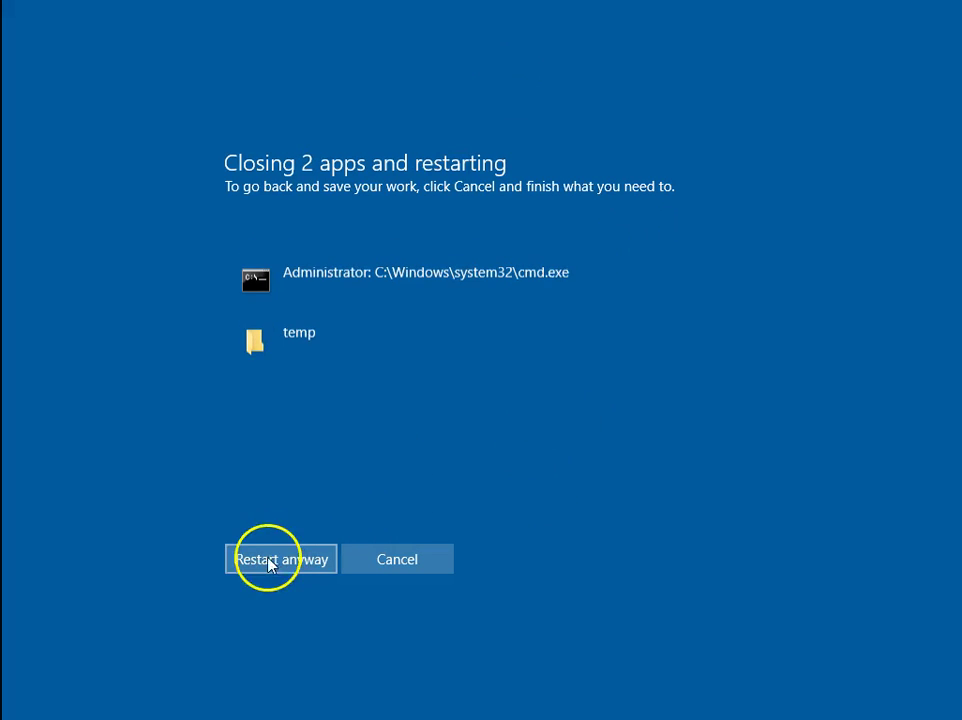
left_click(295, 567)
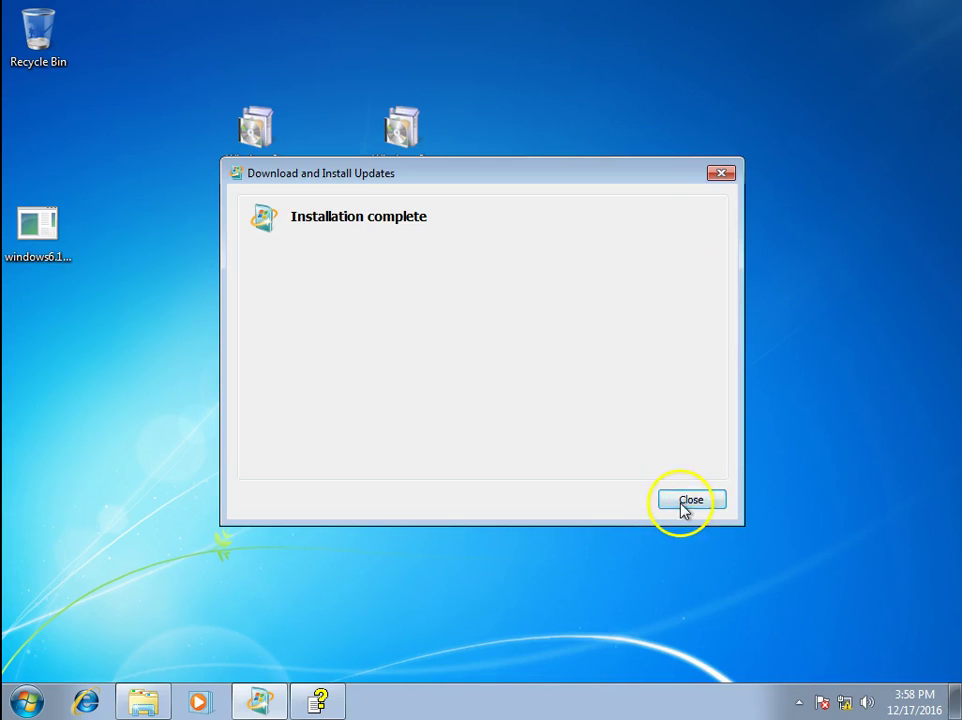
Close the finished Windows 7 installer and the RSAT help window, then refresh the desktop
left_click(683, 502)
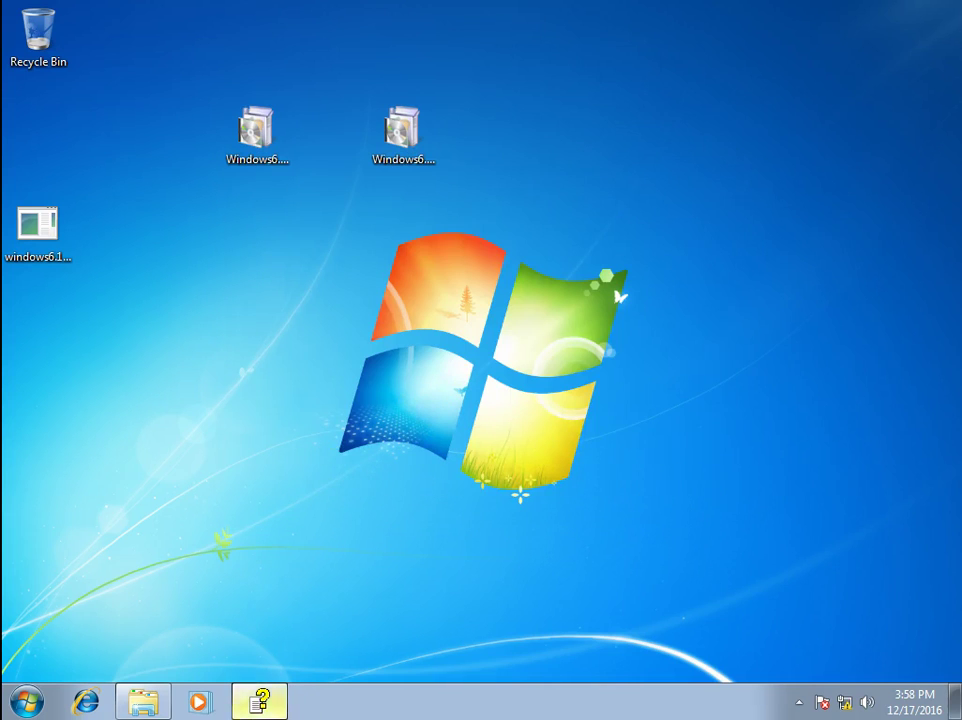
left_click(268, 703)
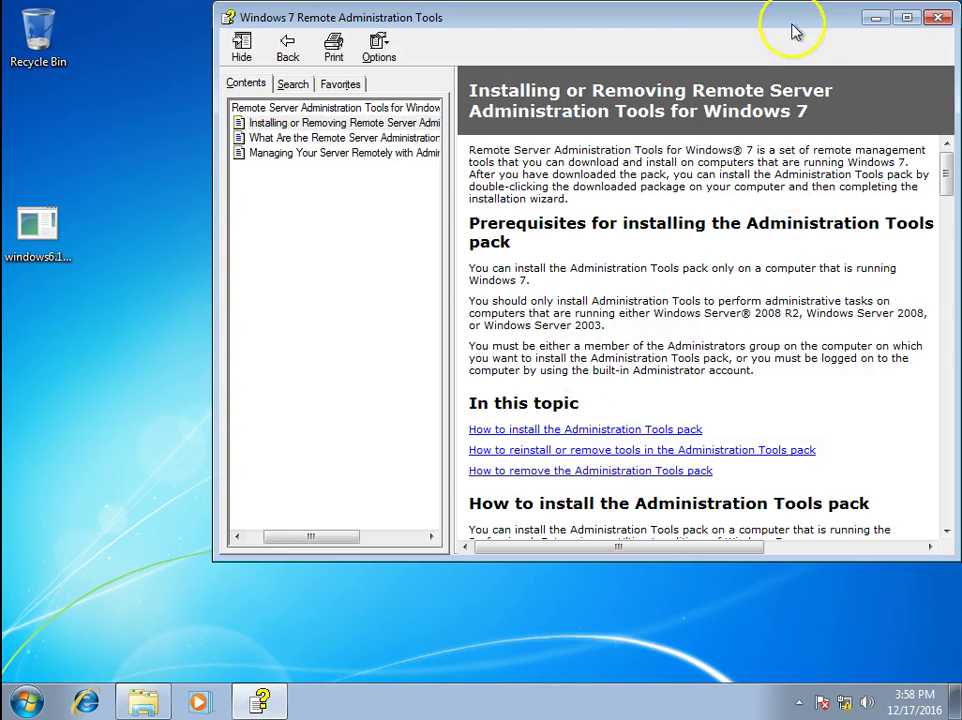
left_click_drag(730, 26, 658, 47)
left_click(802, 38)
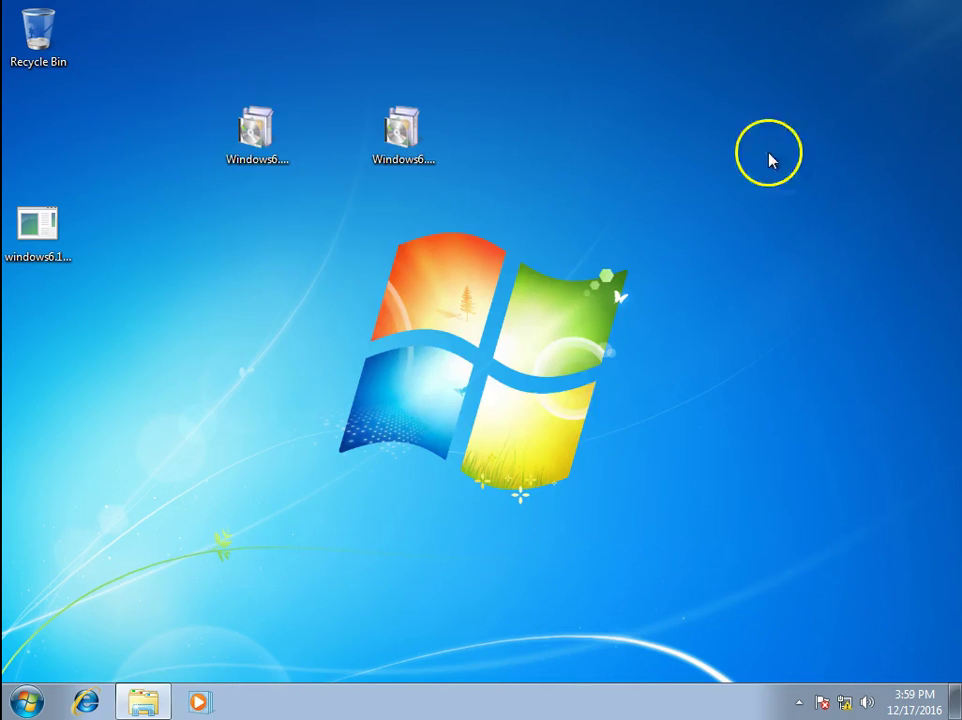
right_click(422, 215)
left_click(472, 267)
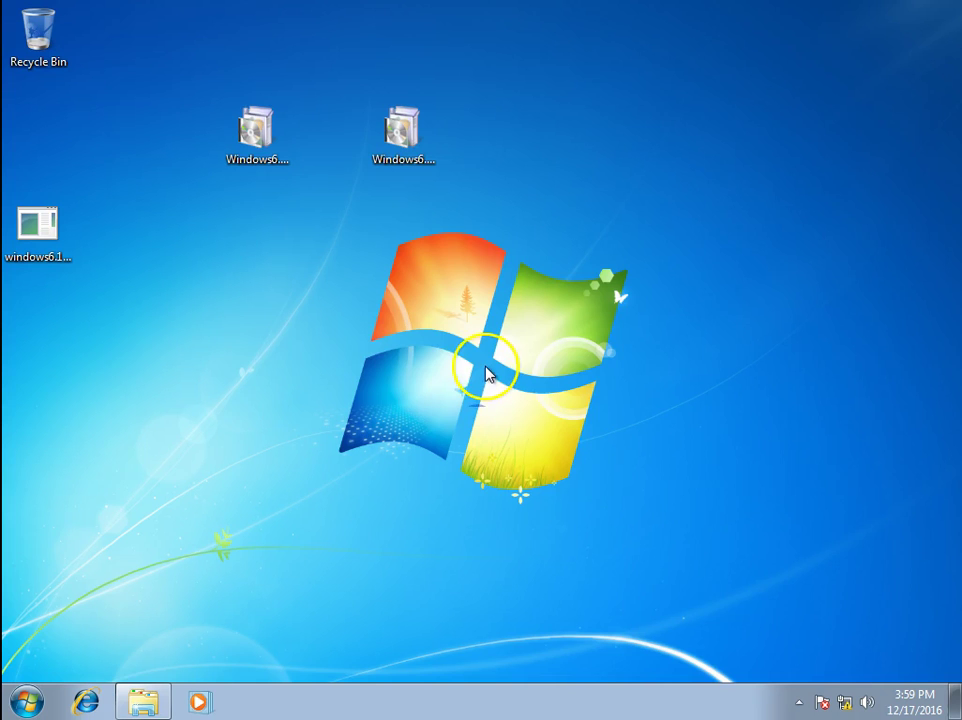
Run 'control' from Win+R and go to Programs > Programs and Features
key("super+r")
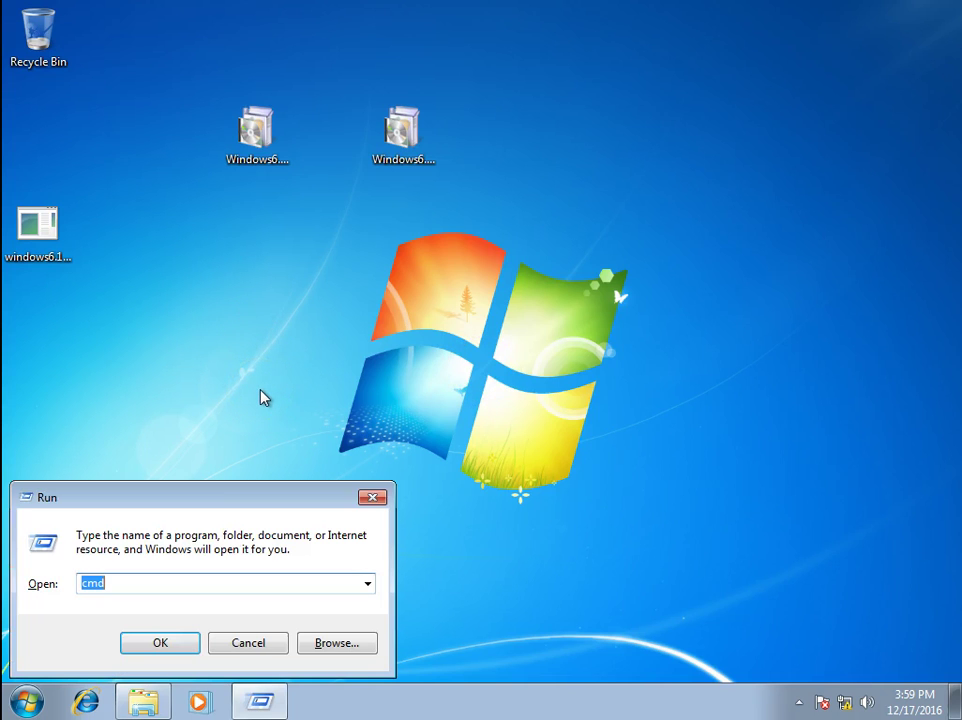
type("control")
key("Return")
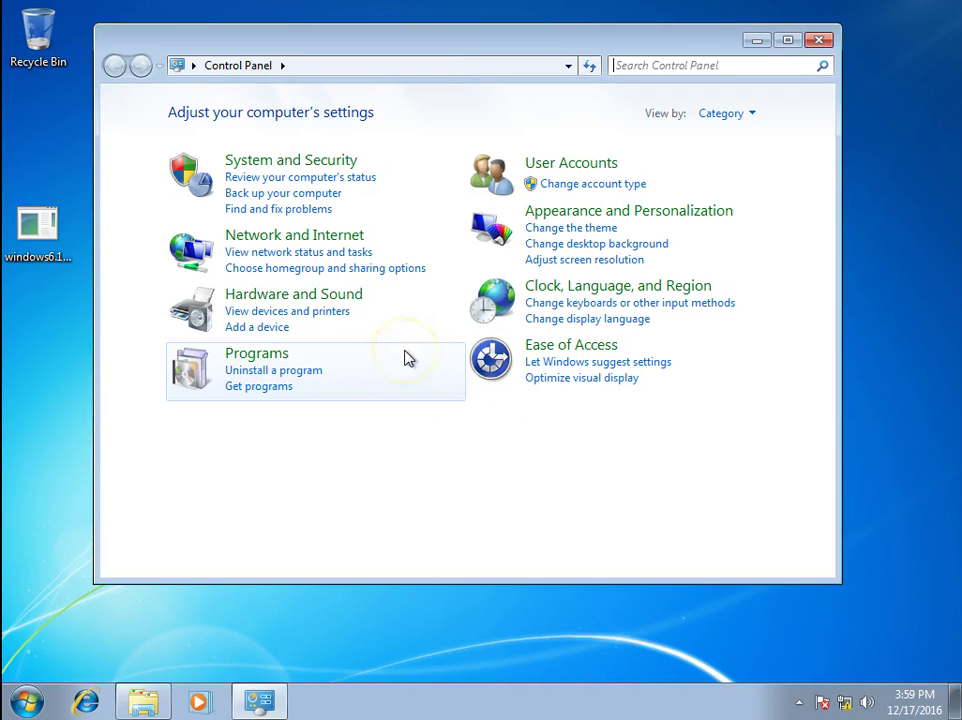
left_click(240, 360)
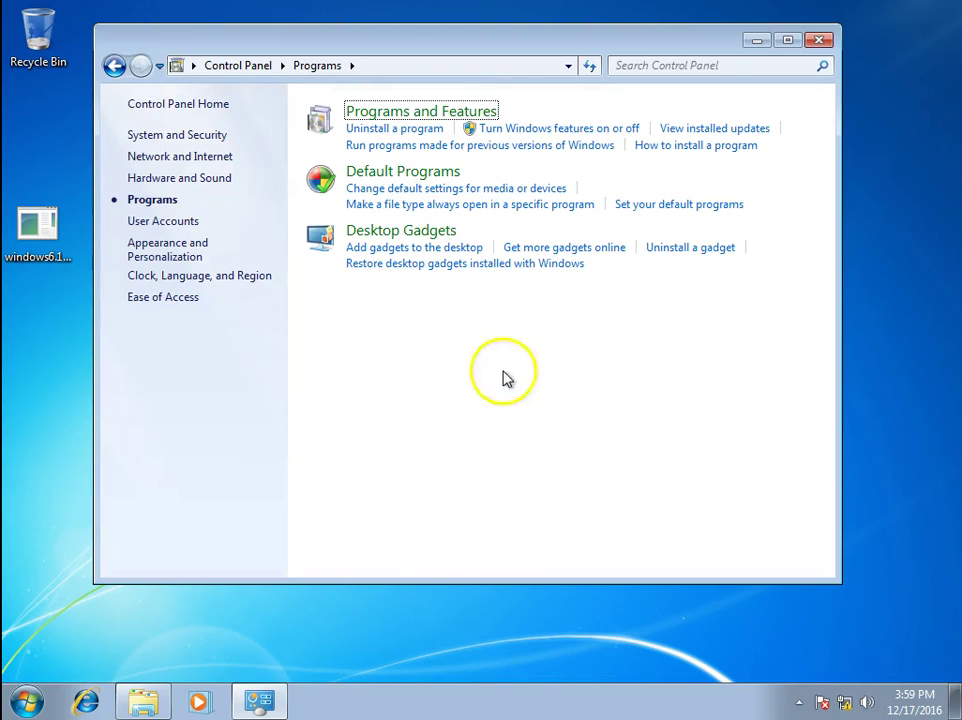
left_click(449, 130)
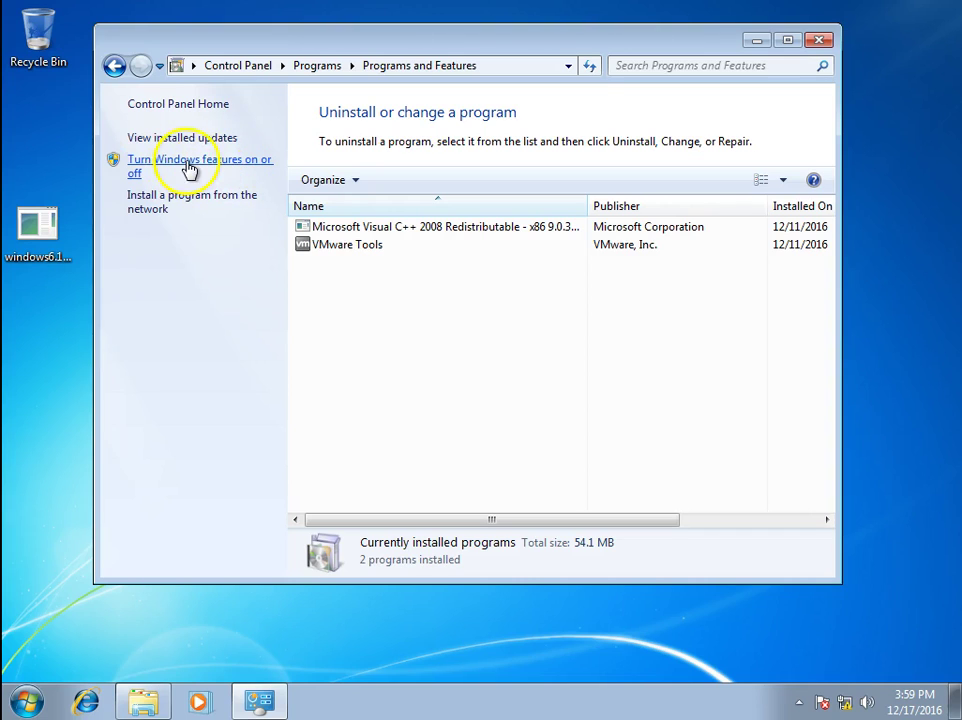
Open 'Turn Windows features on or off' from Programs and Features
left_click(192, 168)
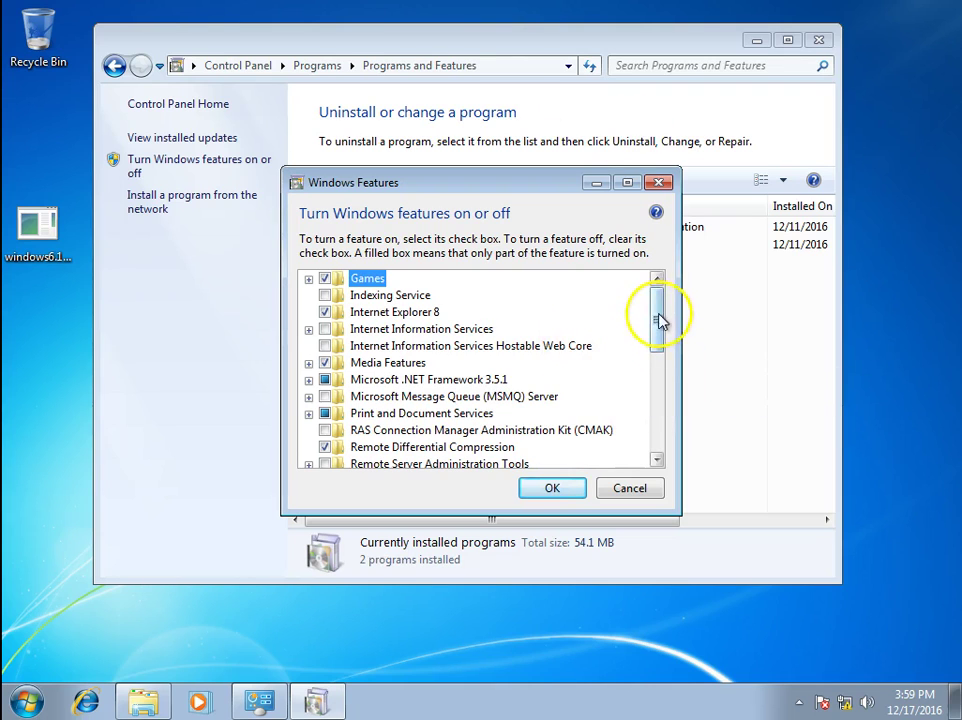
Enable Remote Server Administration Tools with DHCP, DNS, Hyper-V and Remote Desktop Services Tools
left_click_drag(659, 319, 661, 344)
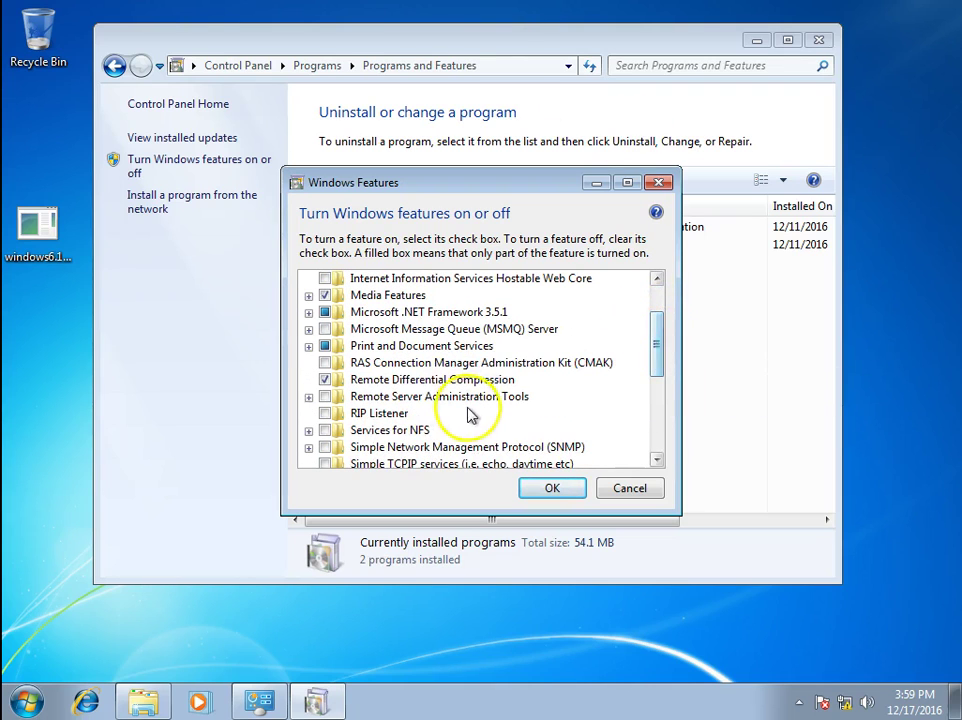
left_click(384, 398)
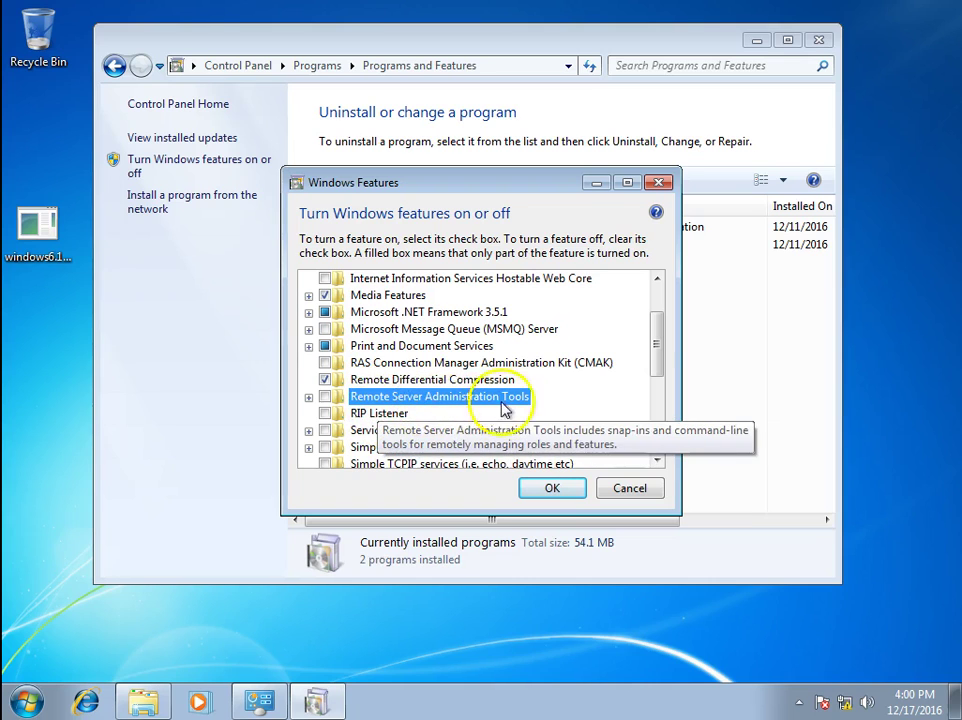
left_click(308, 397)
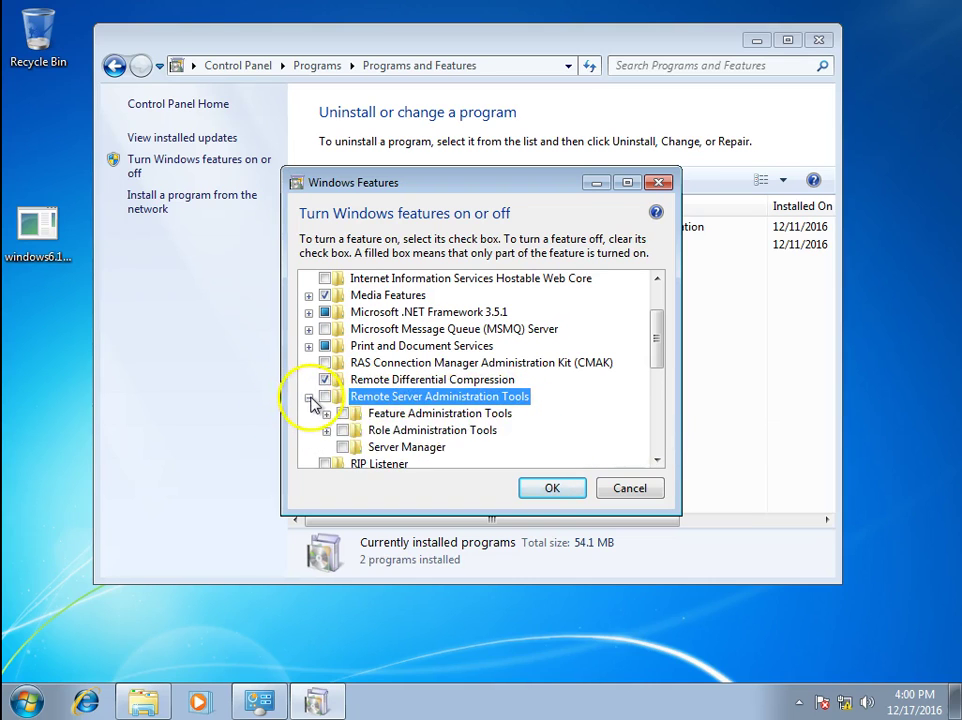
left_click(325, 396)
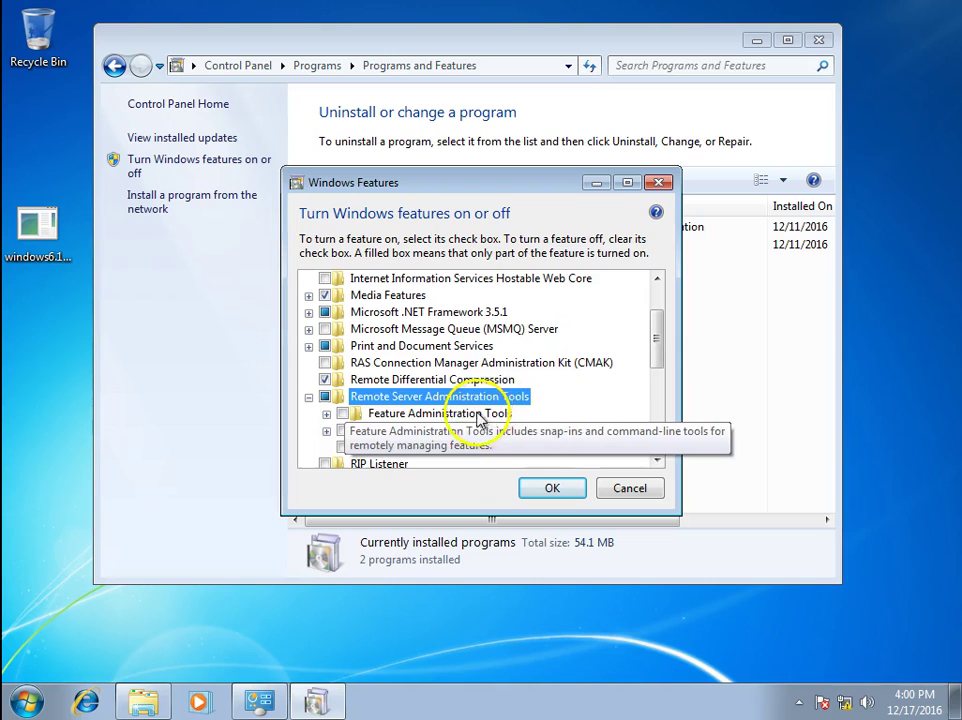
left_click_drag(665, 361, 662, 376)
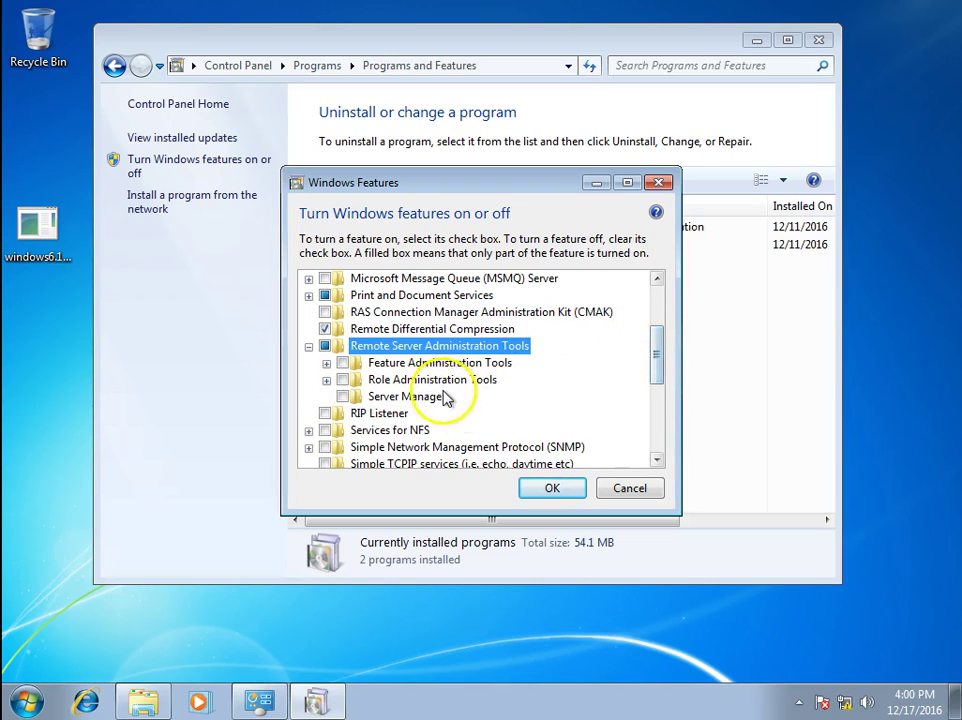
left_click(327, 381)
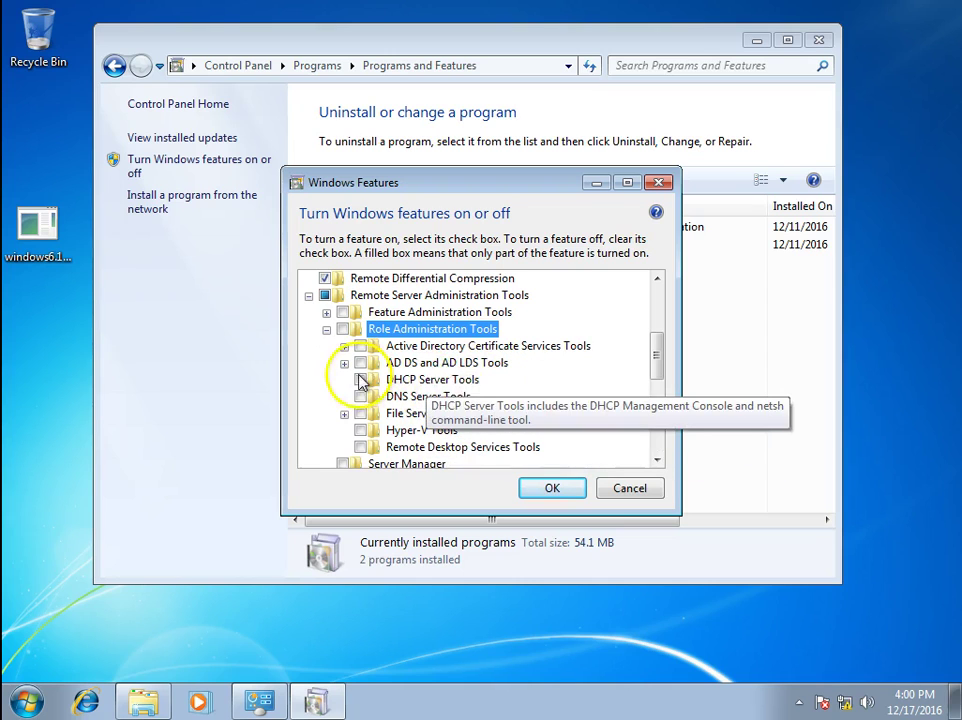
left_click(360, 379)
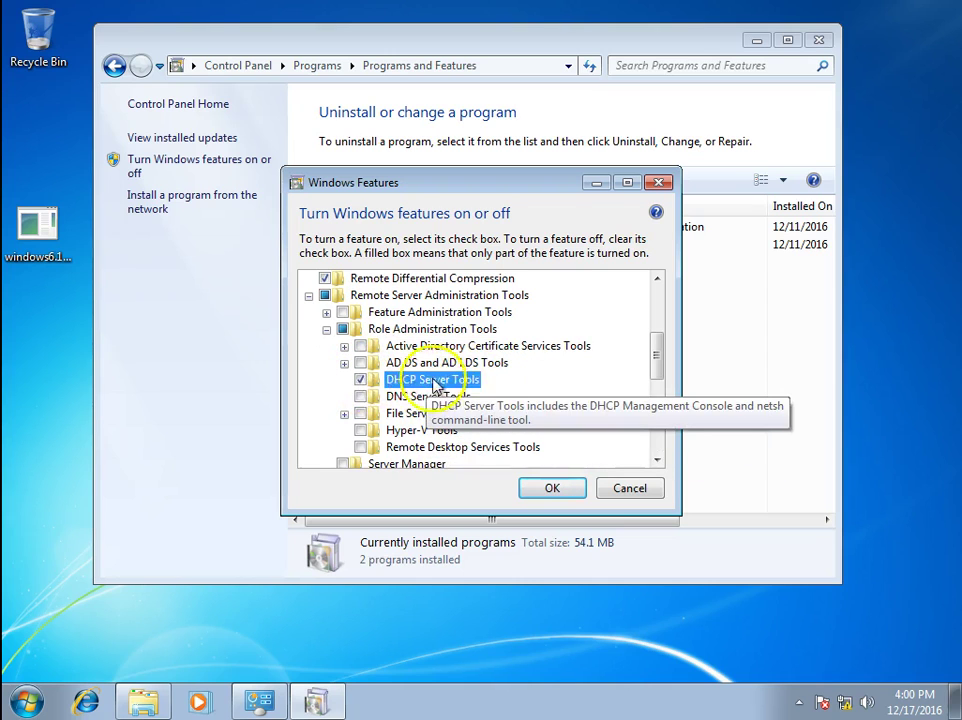
left_click(360, 396)
left_click(360, 430)
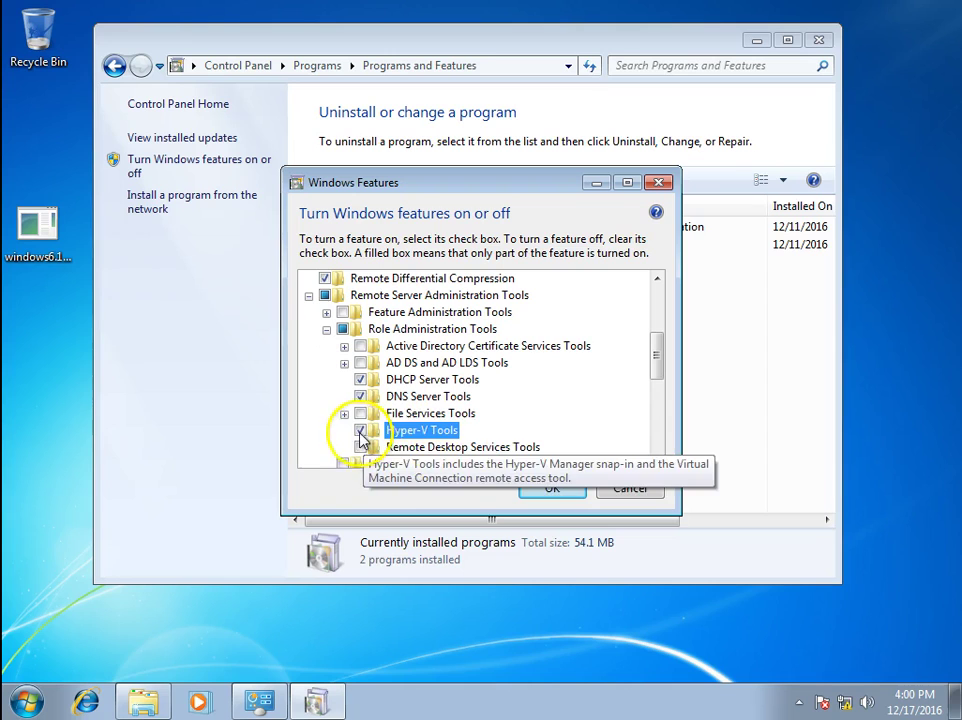
left_click(360, 447)
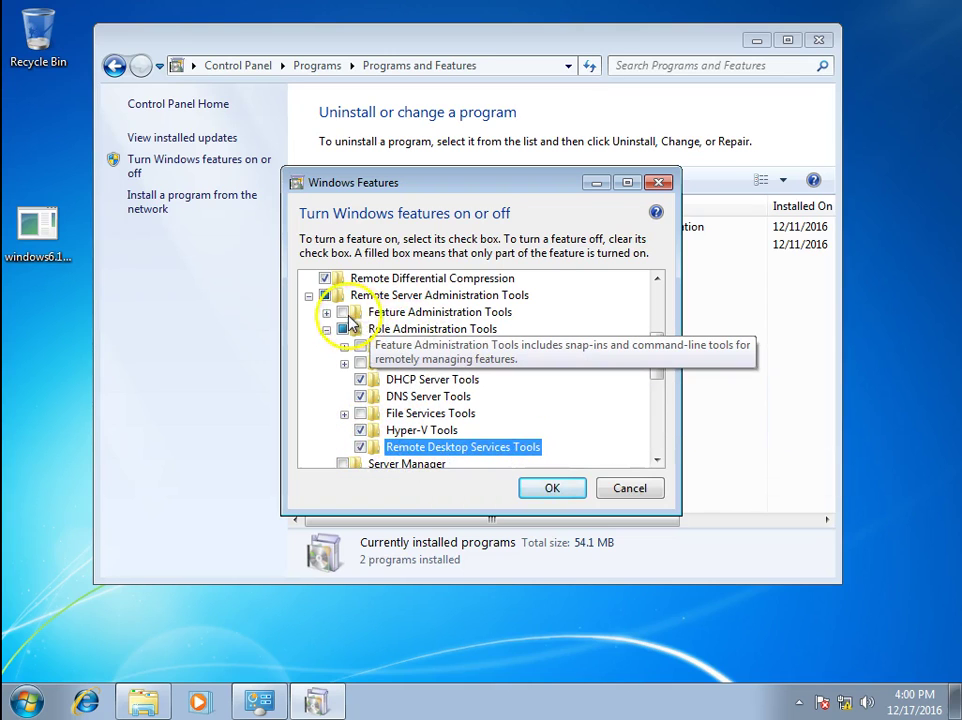
Enable Feature Administration Tools, AD DS and AD LDS Tools, and AD Certificate Services Tools
left_click(342, 312)
left_click(326, 312)
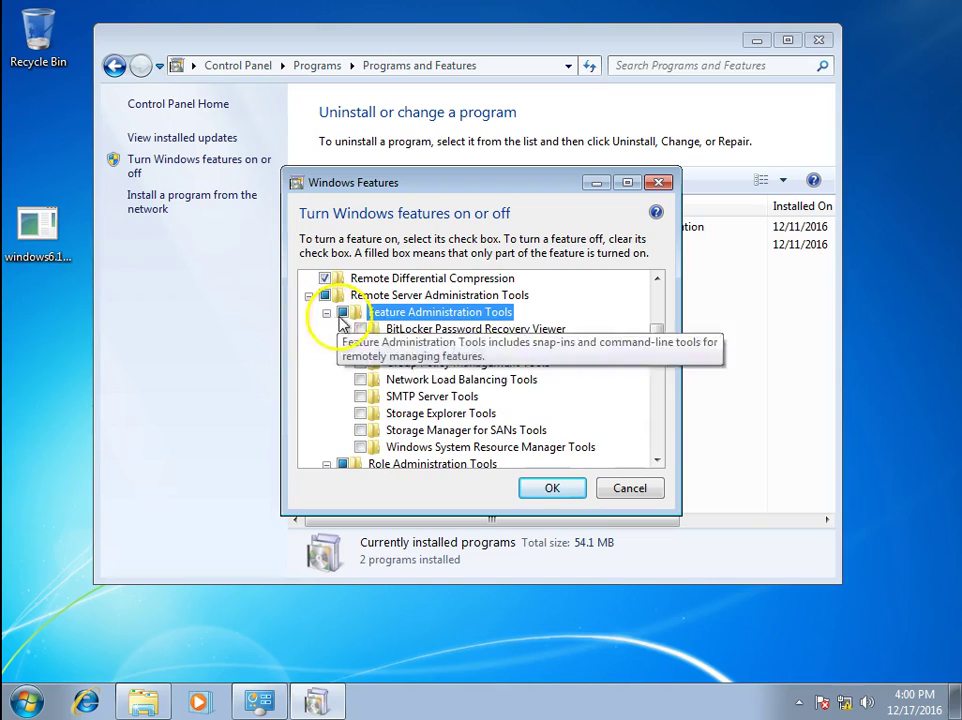
scroll(484, 410, "down", 1)
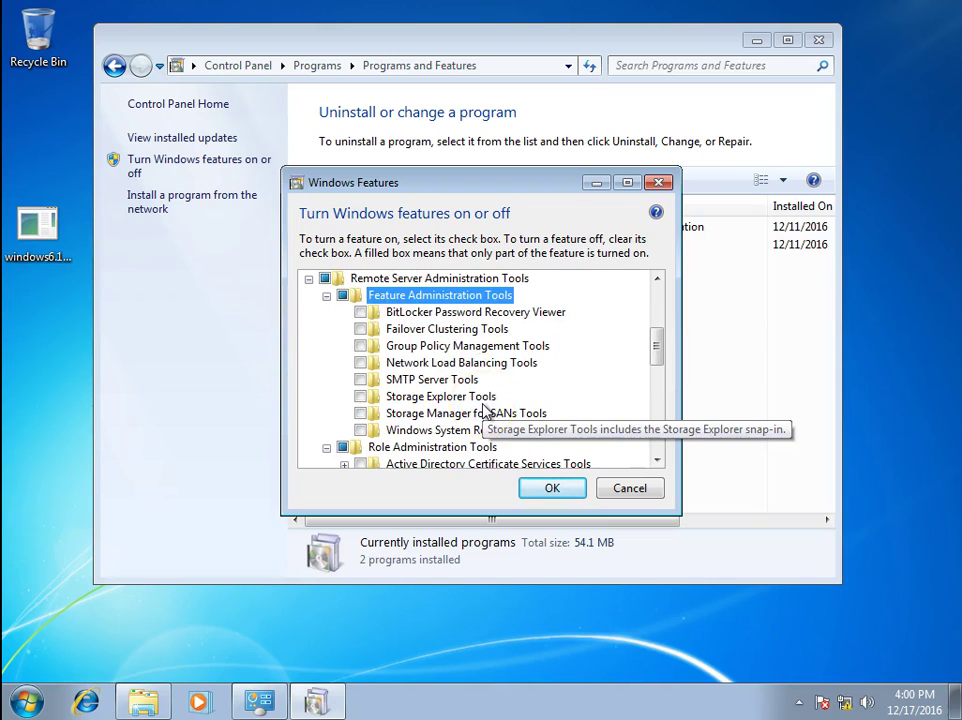
scroll(484, 410, "up", 1)
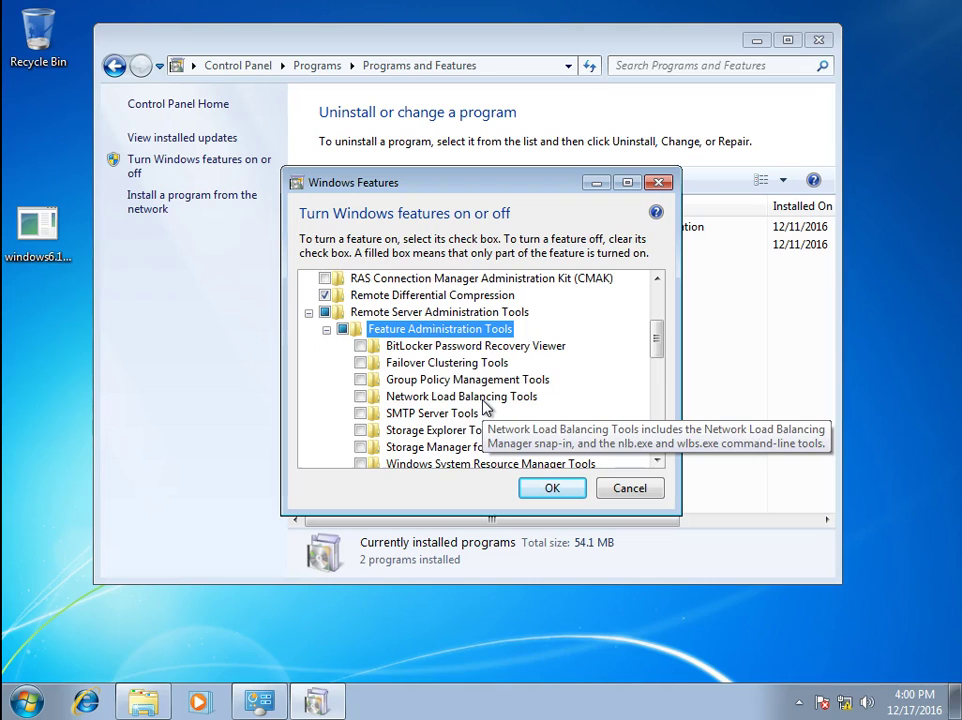
scroll(484, 403, "down", 2)
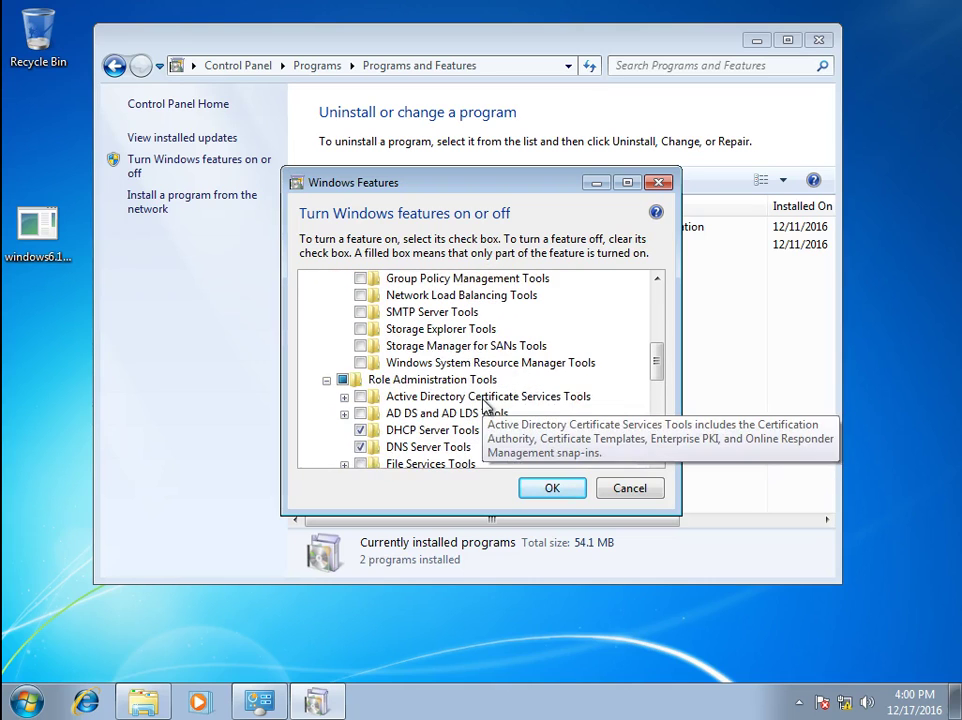
left_click(360, 397)
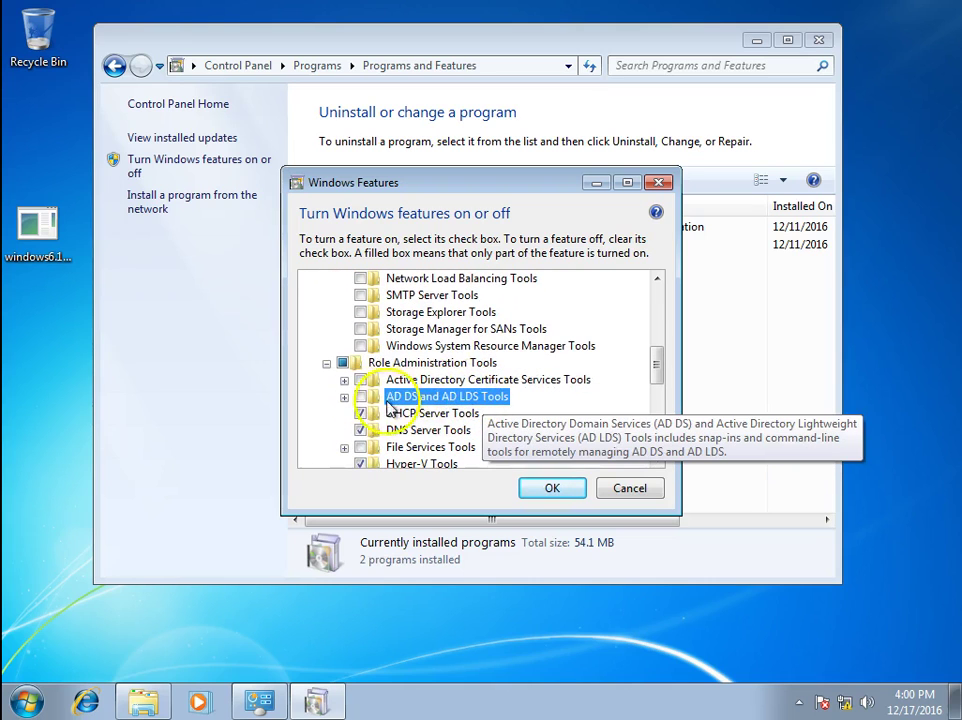
left_click(447, 379)
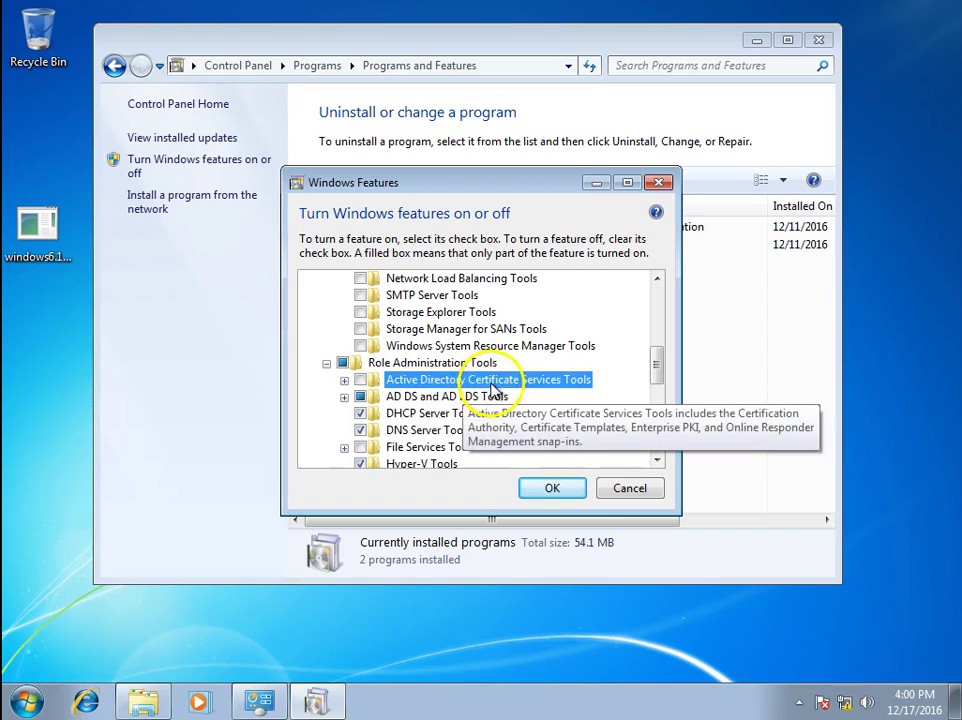
left_click(360, 380)
left_click(344, 397)
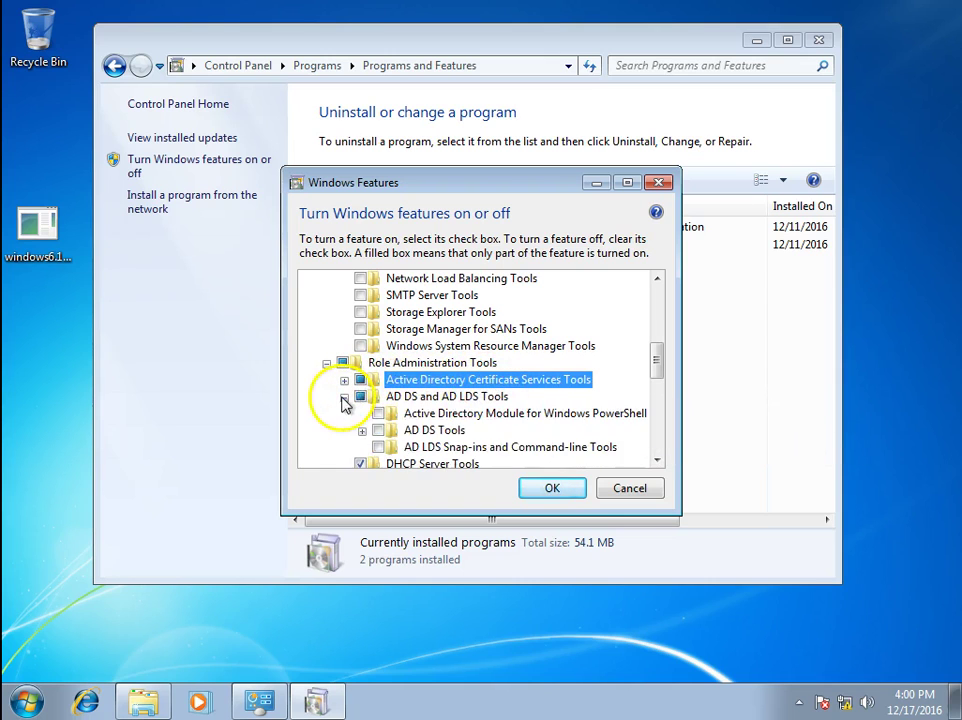
Enable the AD PowerShell module, AD DS Tools, AD LDS snap-ins, Administrative Center, and Server for NIS Tools
left_click_drag(664, 363, 659, 382)
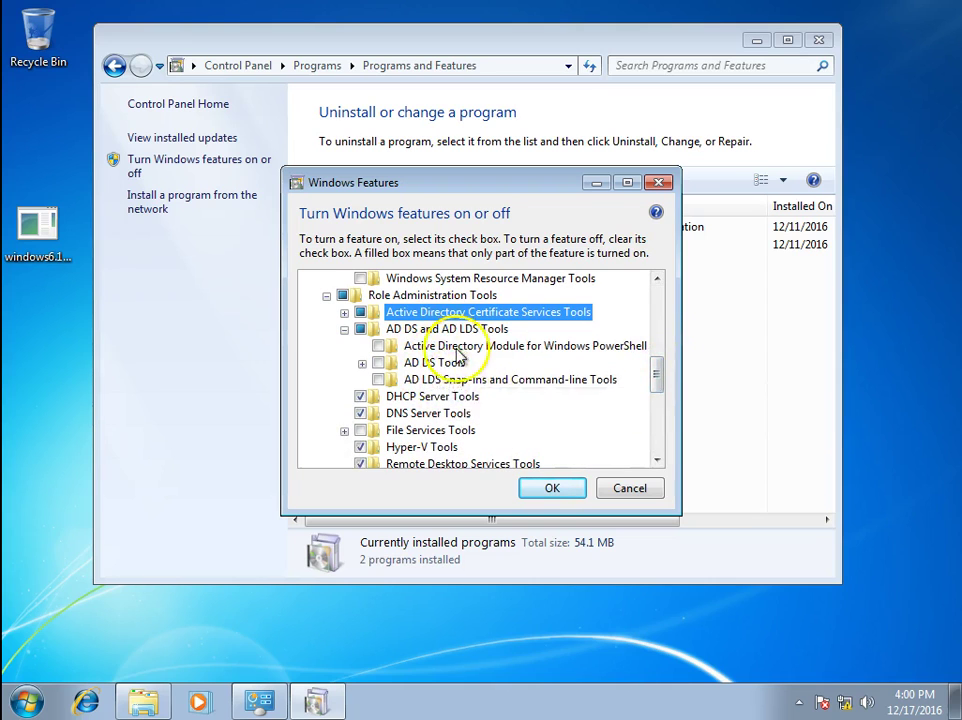
left_click(408, 348)
left_click(379, 346)
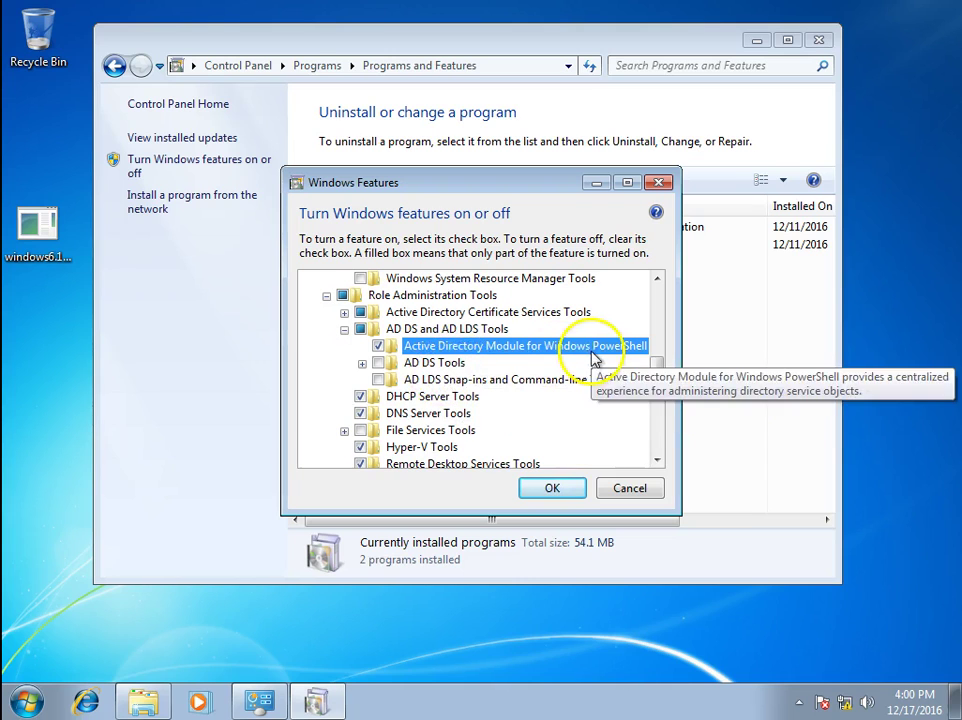
left_click(378, 363)
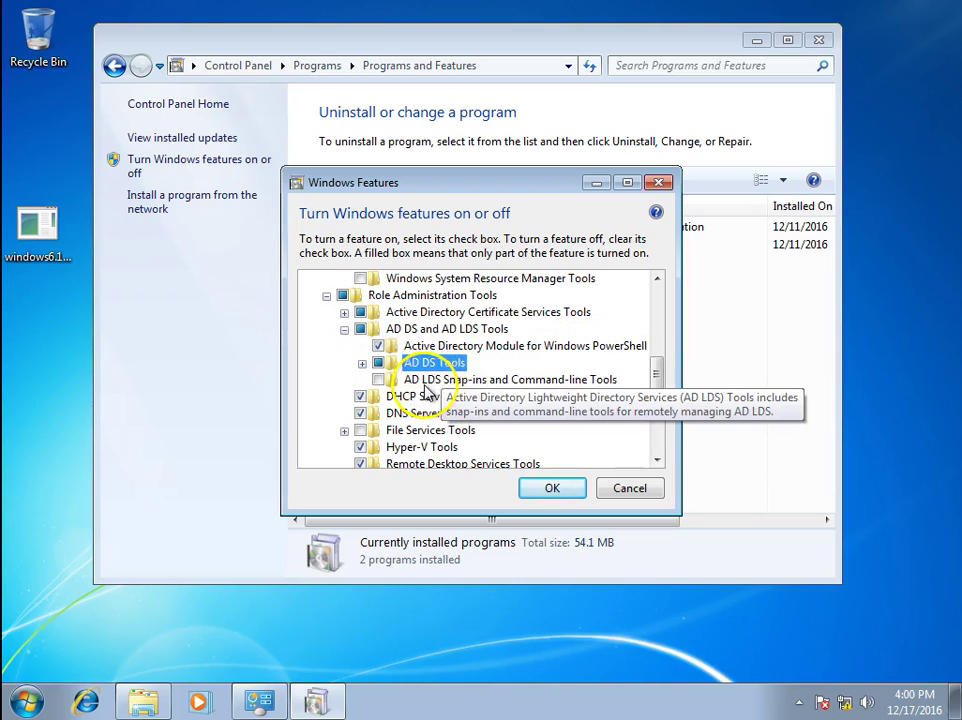
left_click(443, 381)
left_click(378, 380)
left_click(362, 363)
left_click(396, 380)
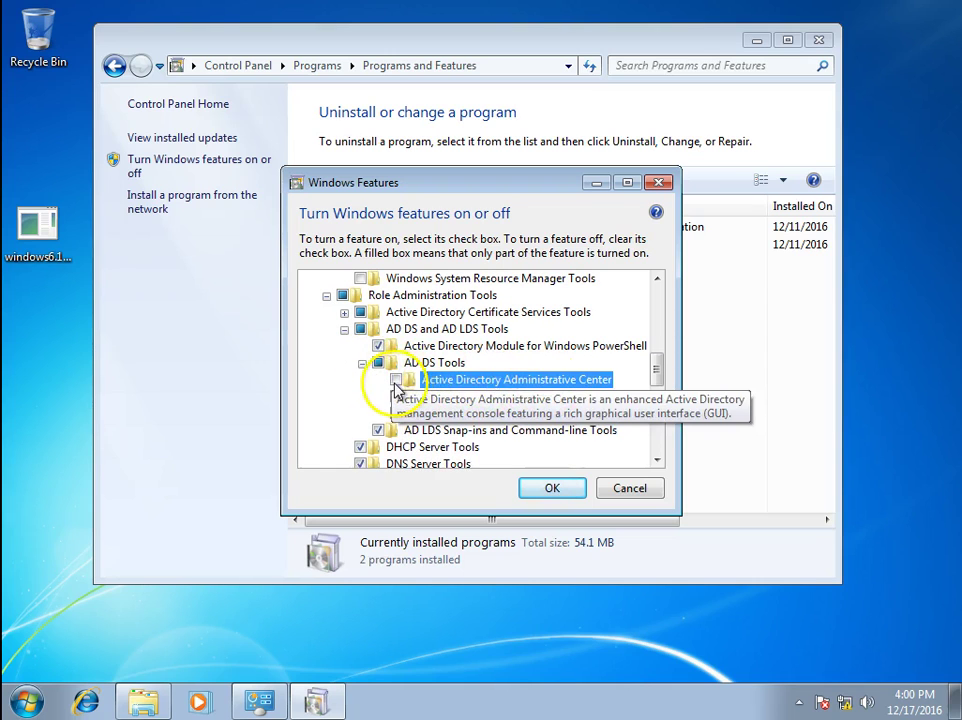
left_click(432, 398)
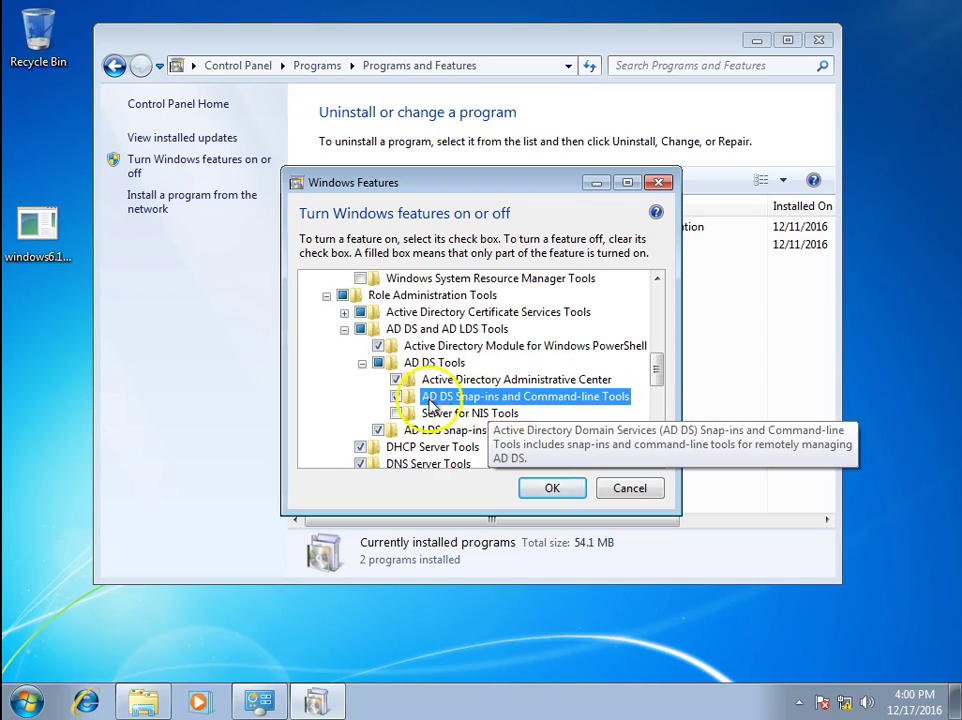
left_click(397, 413)
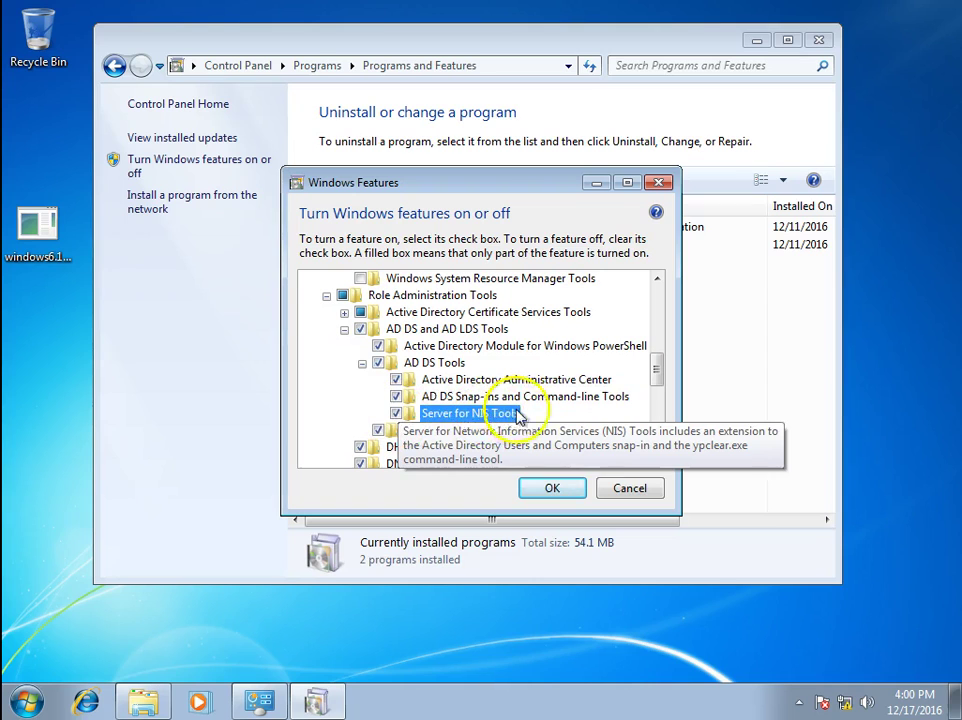
left_click_drag(666, 386, 664, 398)
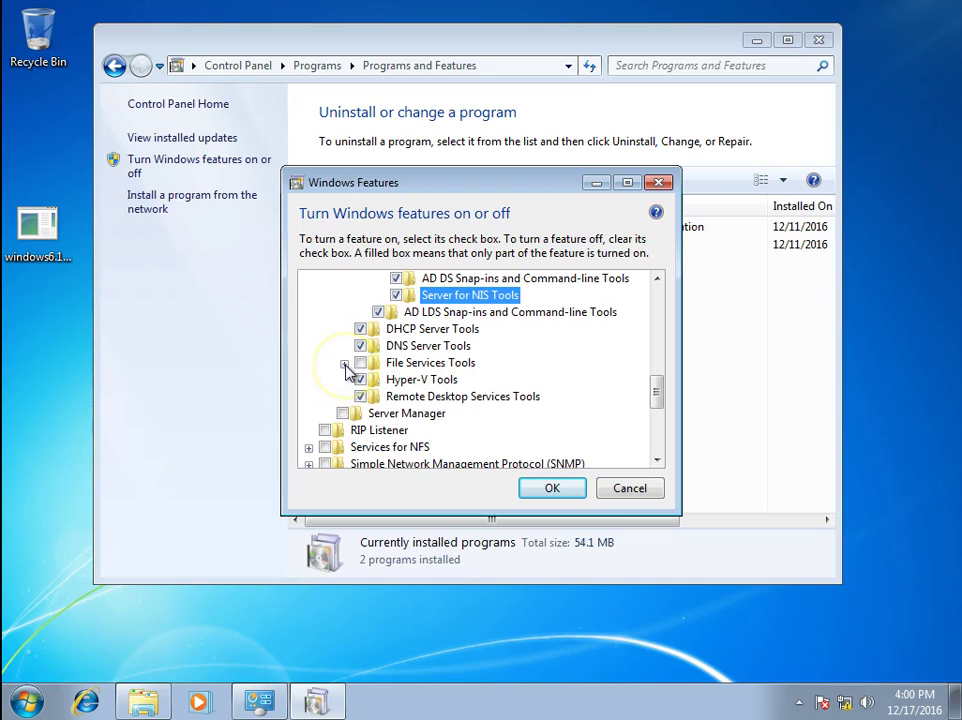
Expand File Services Tools and turn on Share and Storage Management Tools
left_click(344, 364)
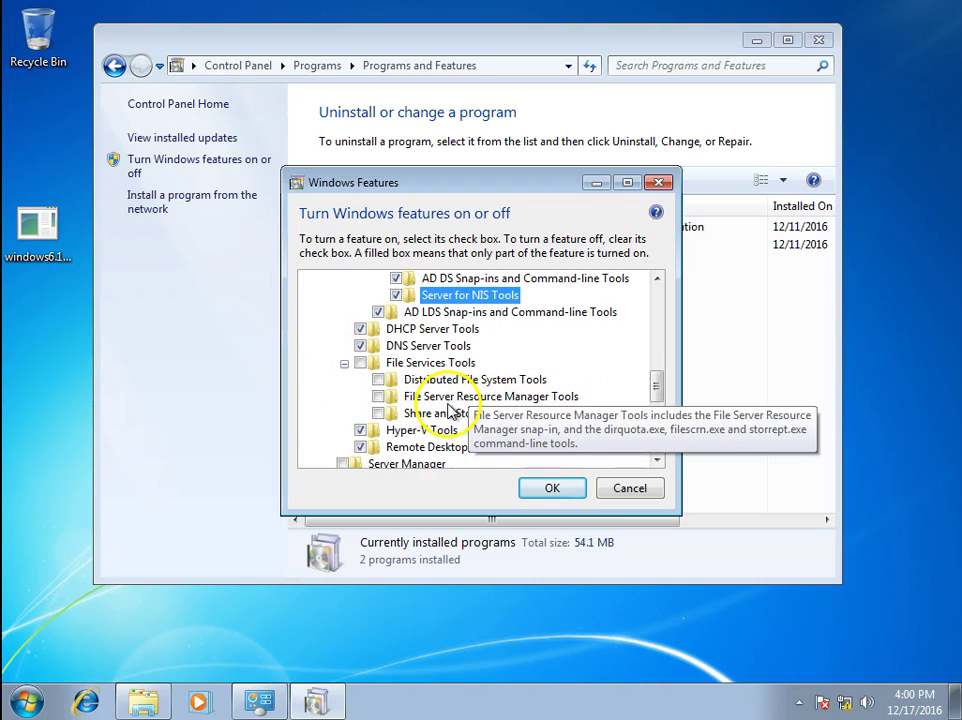
left_click(344, 364)
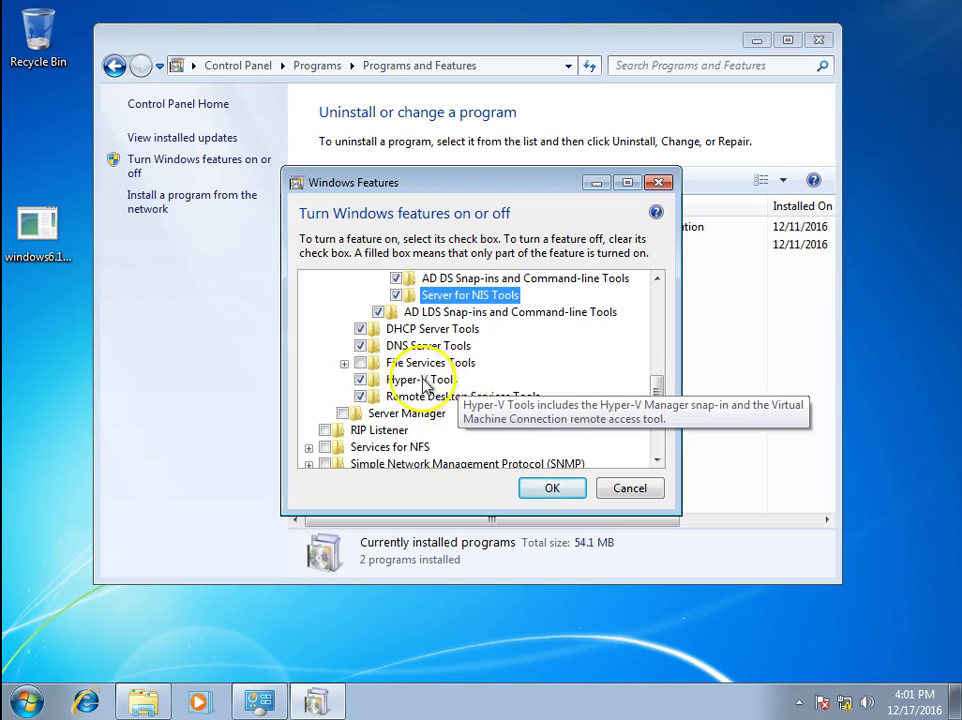
left_click(392, 364)
left_click(344, 364)
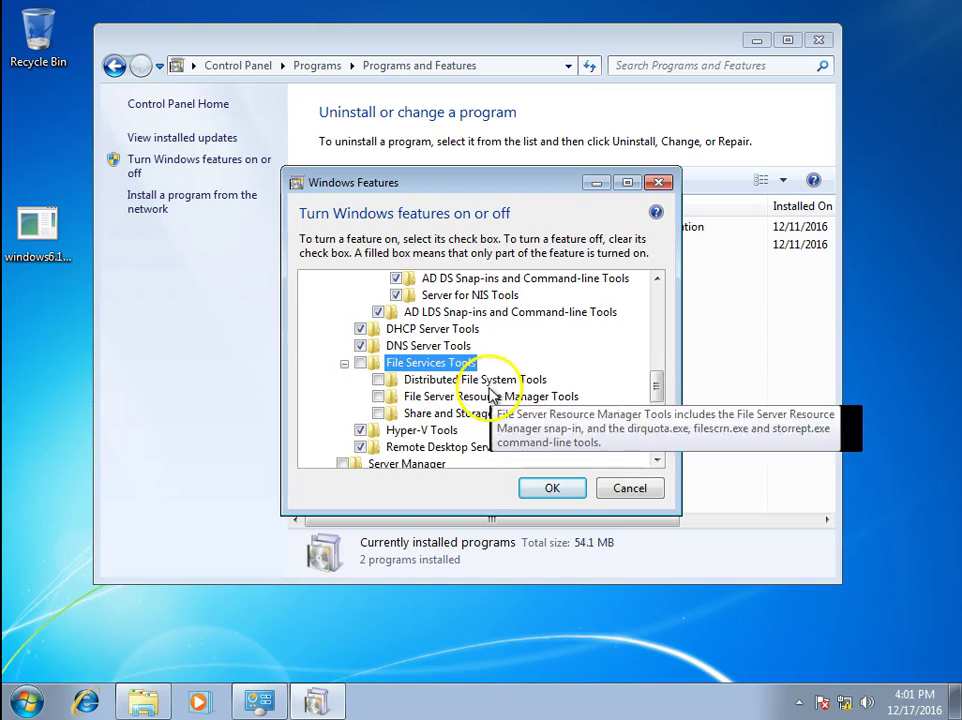
scroll(664, 393, "down", 1)
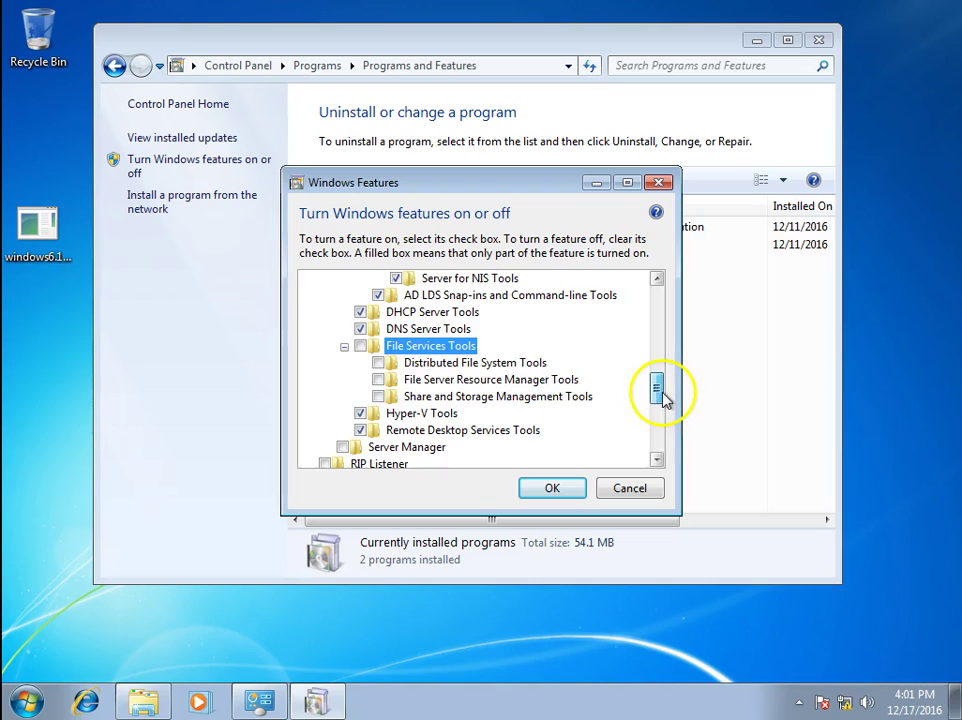
left_click(572, 380)
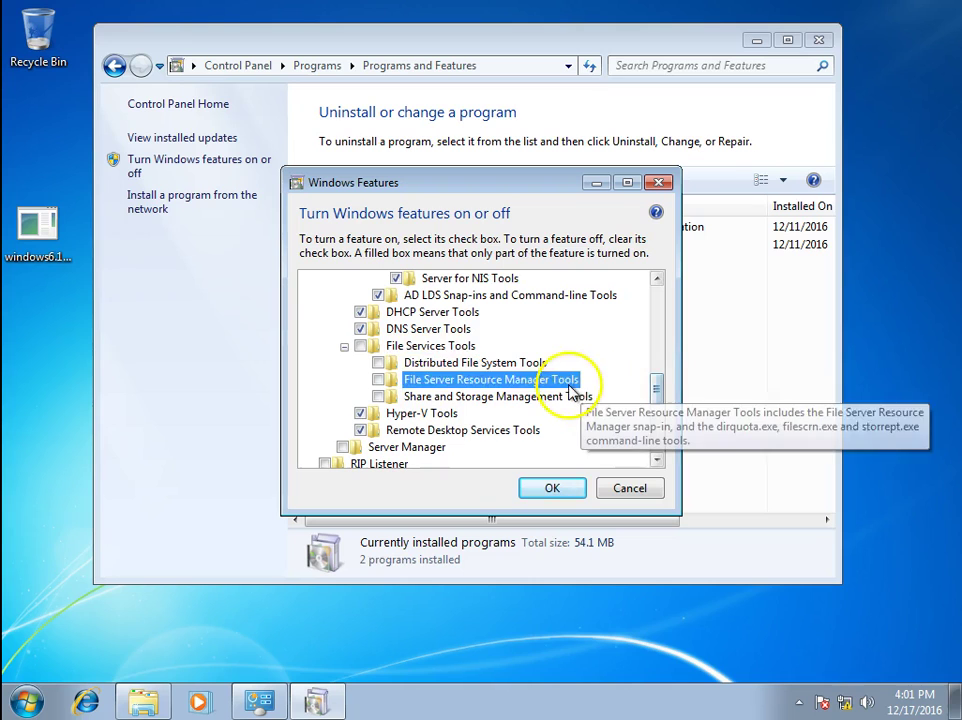
left_click(458, 398)
left_click(378, 397)
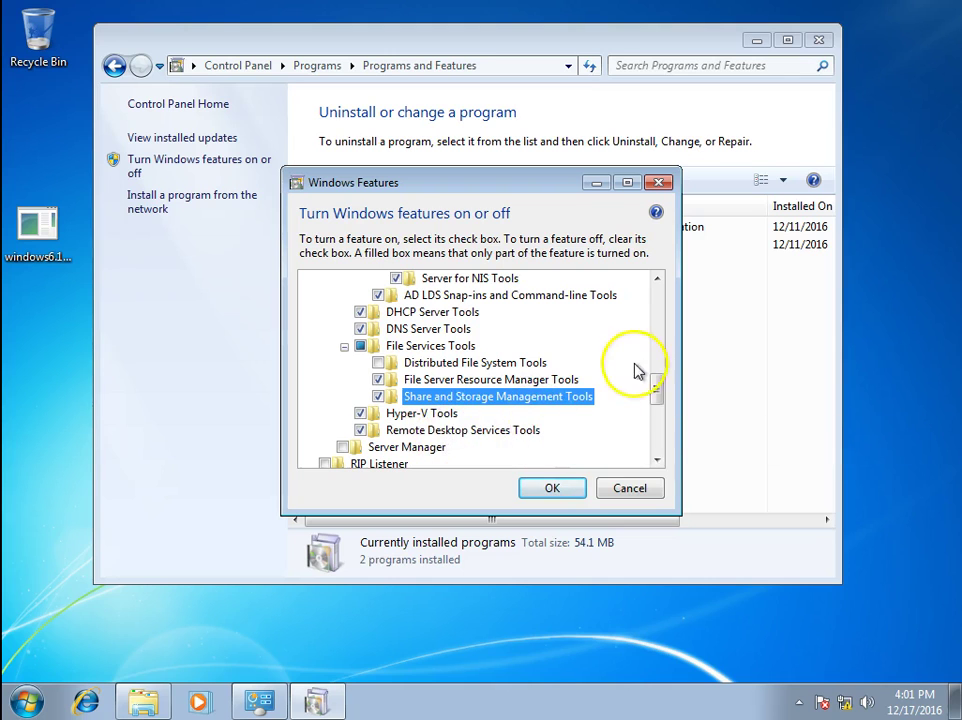
left_click_drag(656, 392, 660, 345)
Turn on Distributed File System Tools and apply the feature changes with OK
left_click(345, 397)
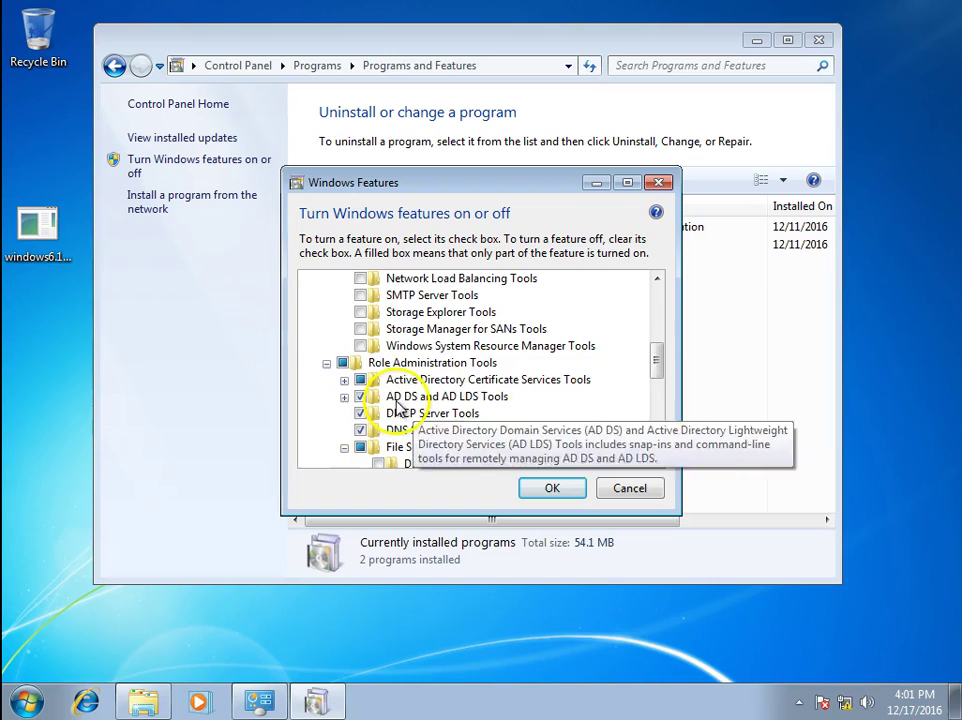
left_click_drag(664, 361, 661, 386)
left_click(378, 379)
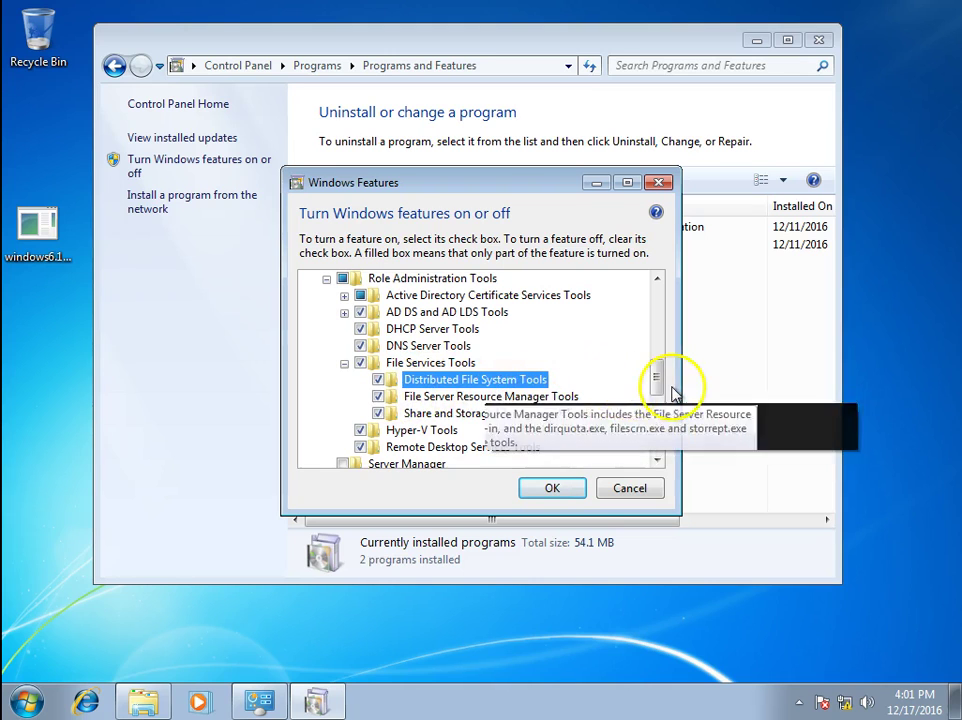
mouse_move(655, 382)
left_mouse_down()
mouse_move(660, 400)
mouse_move(668, 369)
mouse_move(670, 384)
left_mouse_up()
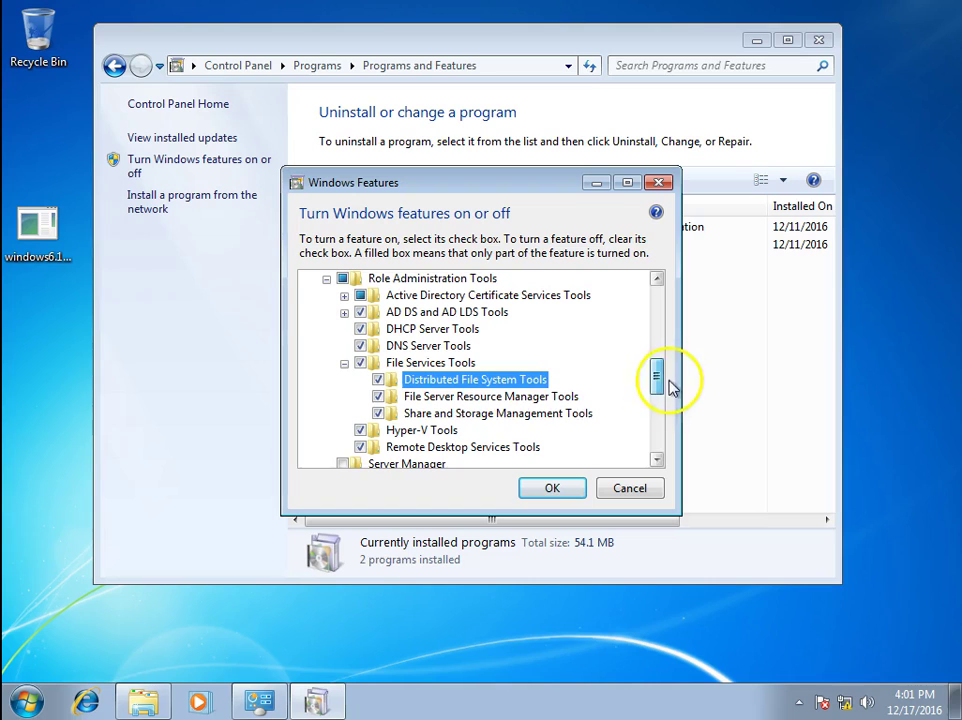
left_click(563, 491)
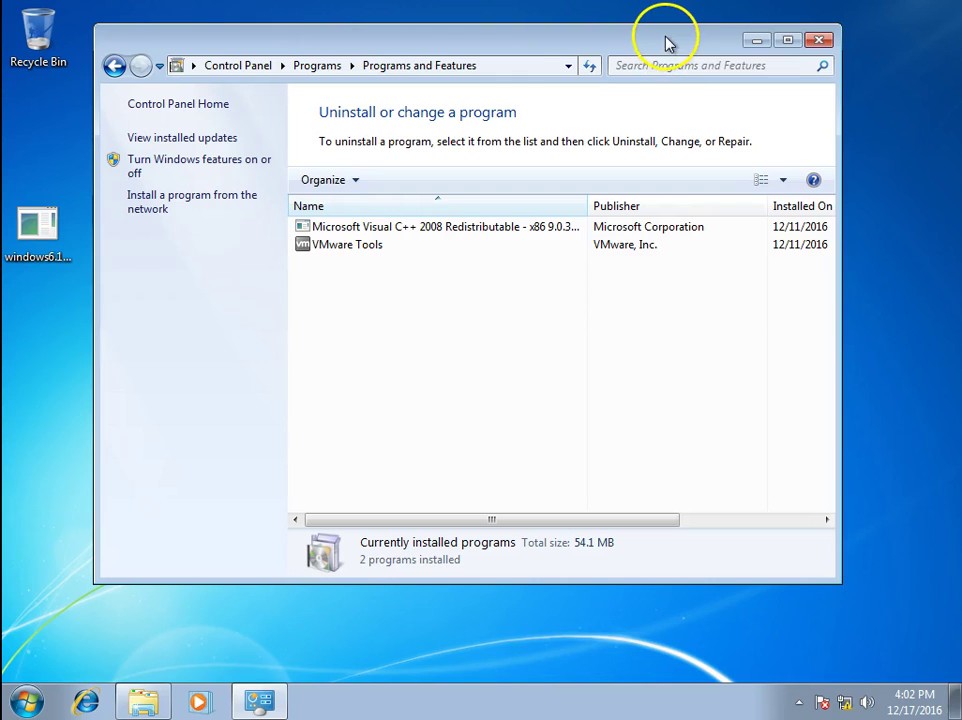
Close the Programs and Features window and refresh the desktop twice
left_click(819, 40)
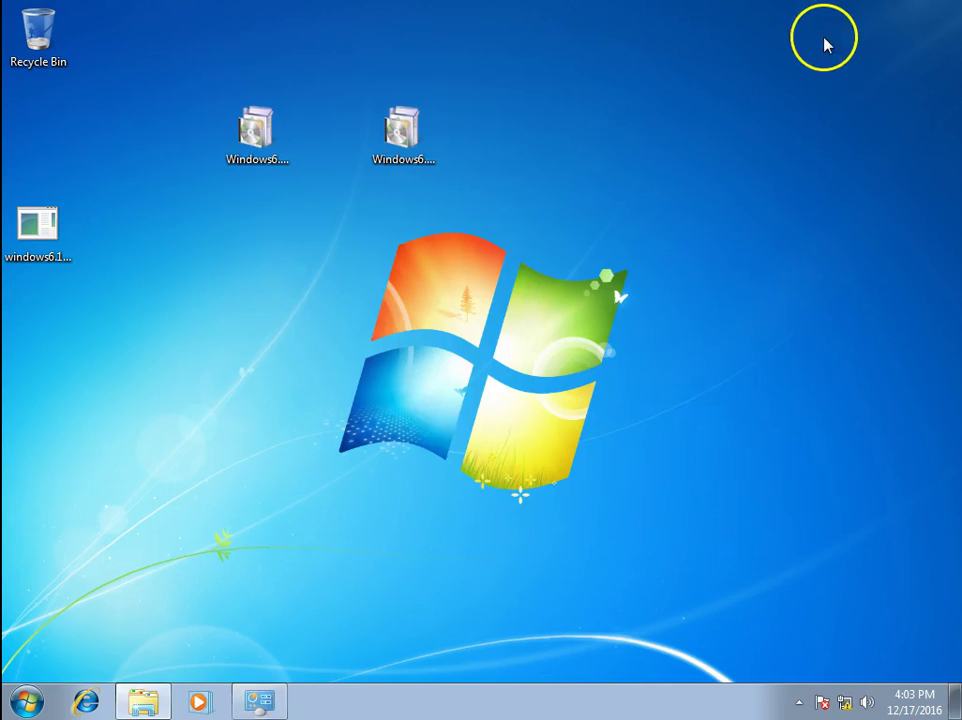
right_click(286, 205)
left_click(348, 255)
right_click(215, 278)
left_click(265, 332)
Launch Active Directory Users and Computers from Start > All Programs > Administrative Tools
left_click(18, 702)
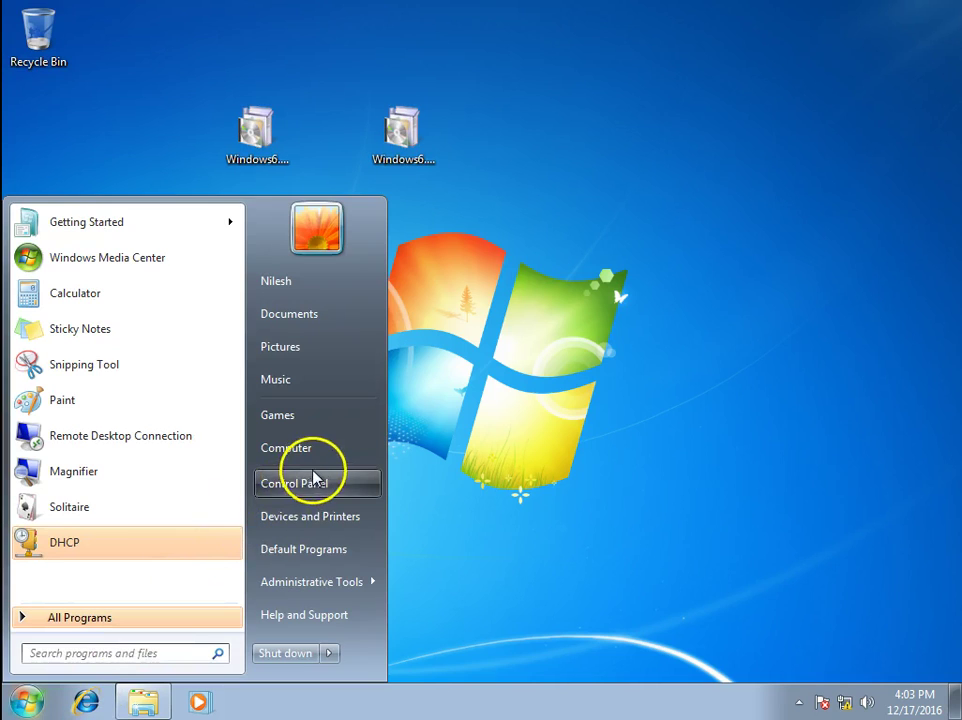
left_click(133, 620)
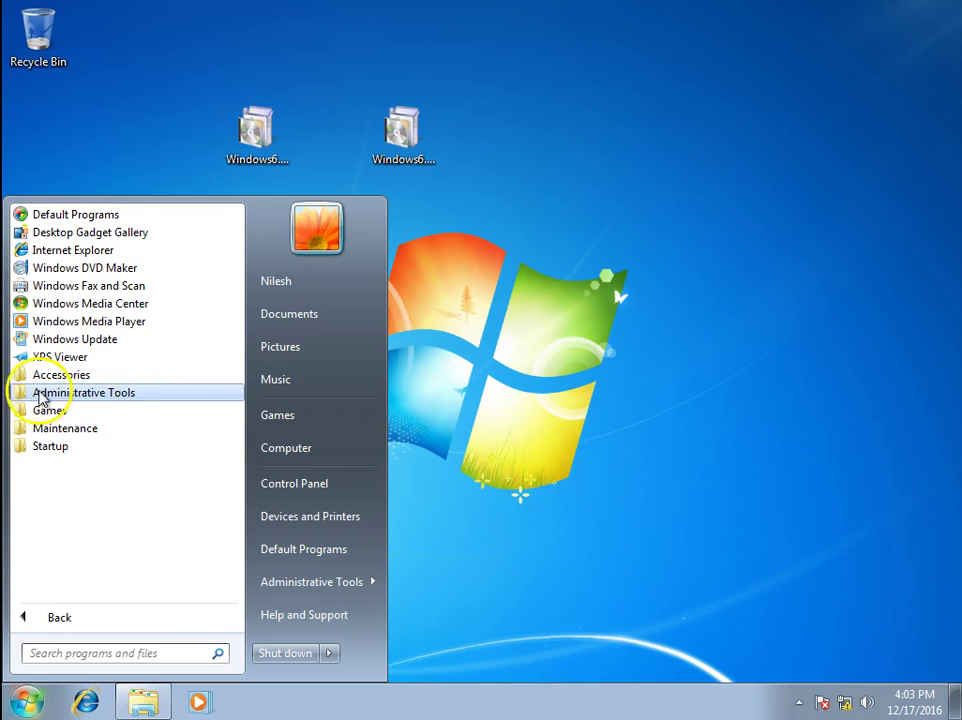
left_click(187, 393)
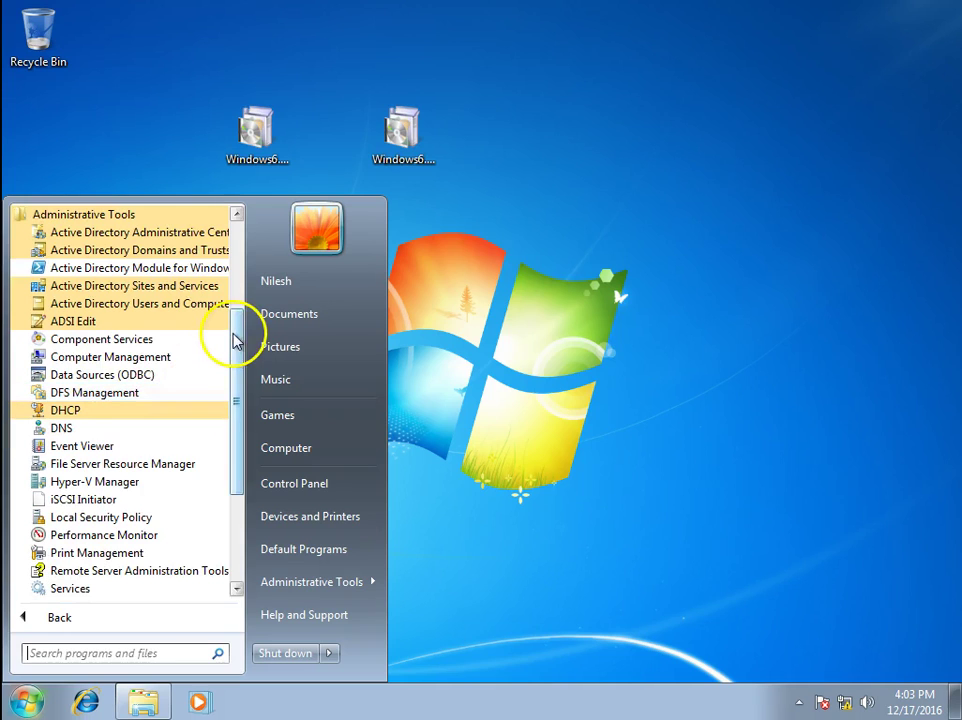
left_click_drag(234, 341, 240, 286)
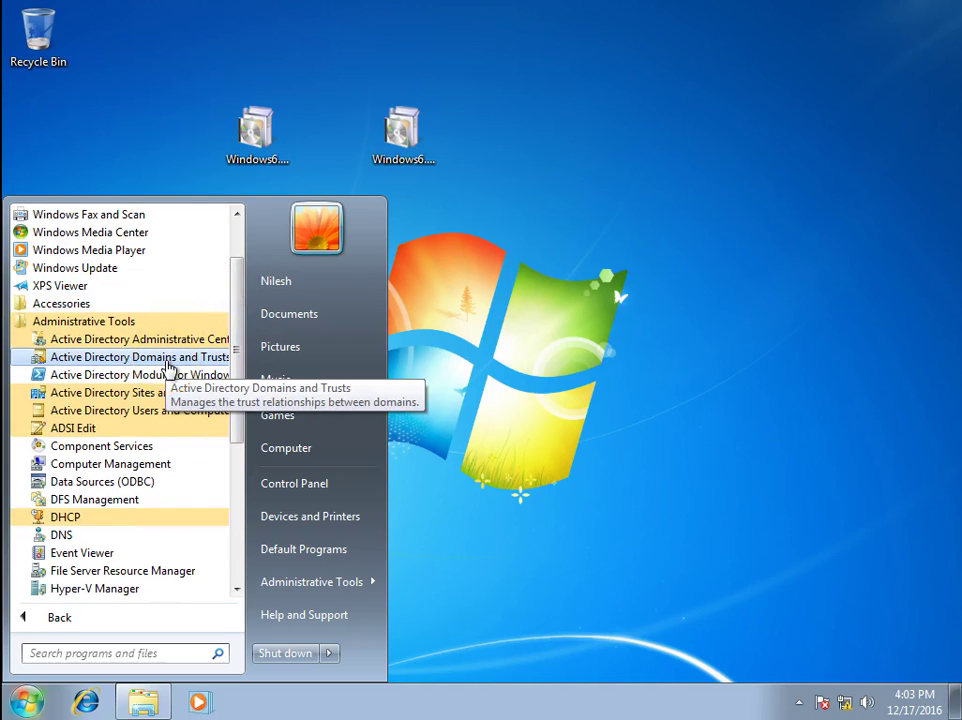
left_click(177, 418)
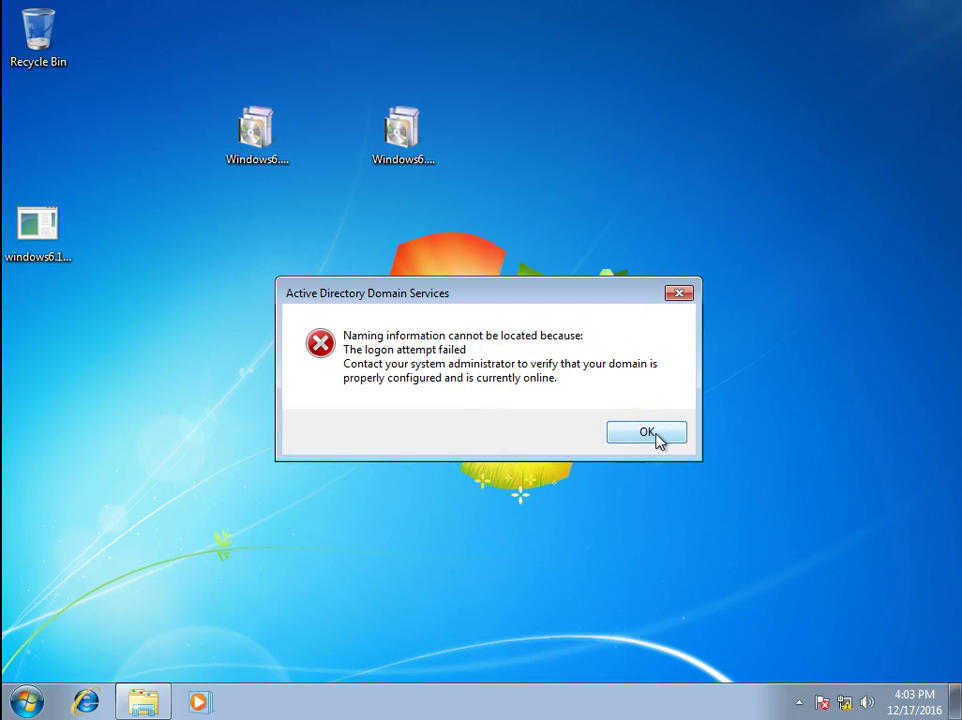
Dismiss the logon-failure error, view Saved Queries, and close the console
left_click(650, 434)
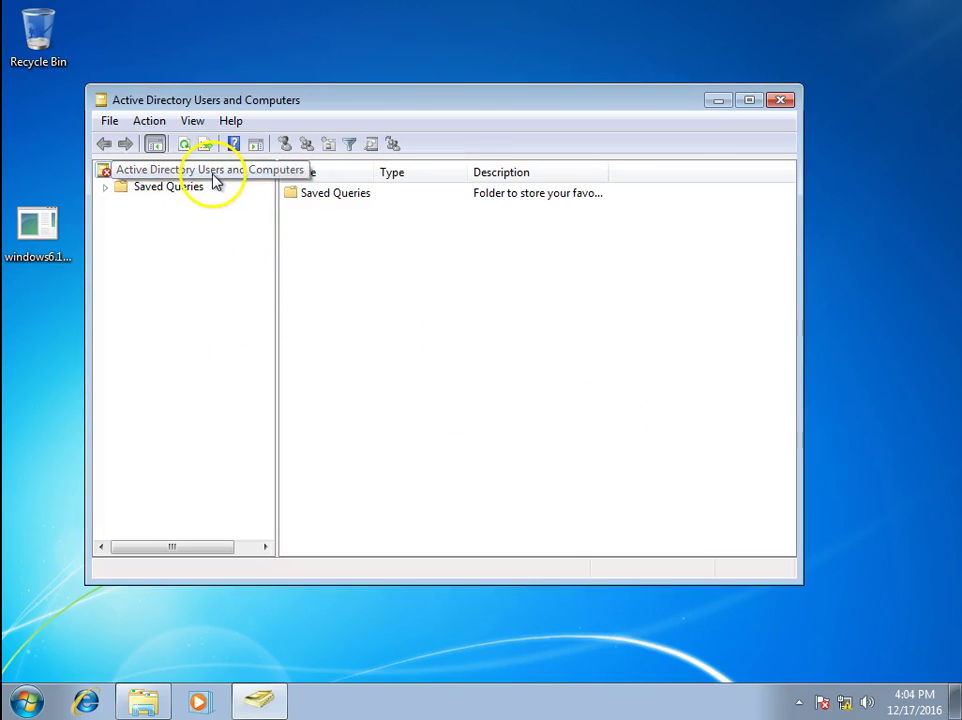
left_click(133, 193)
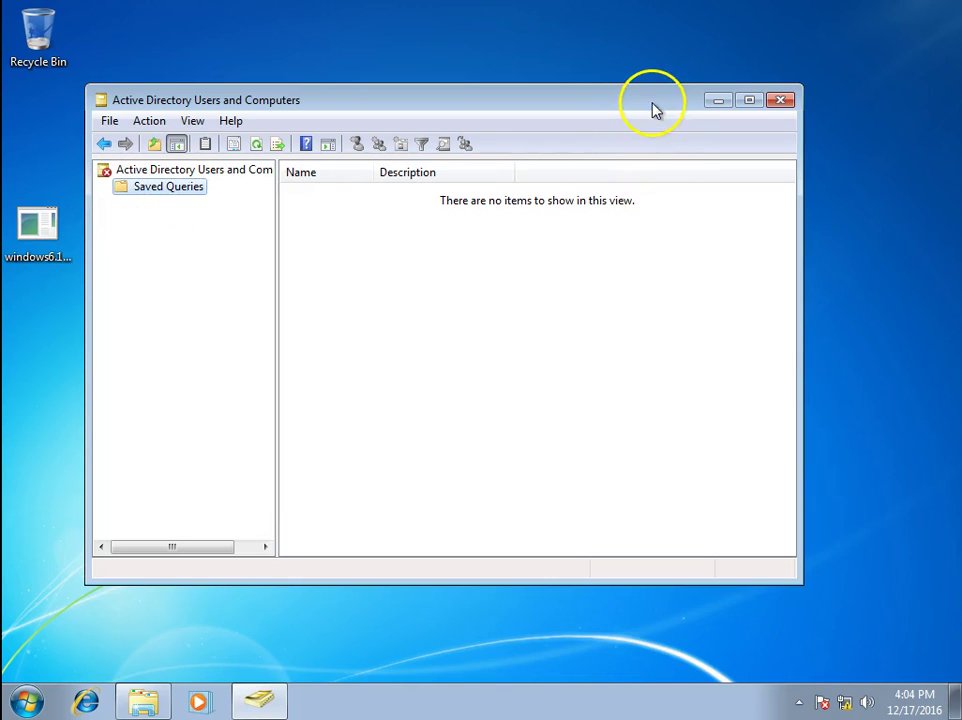
left_click(781, 100)
Dismiss the logon-failure error again, check the console root, and close the console
right_click(322, 275)
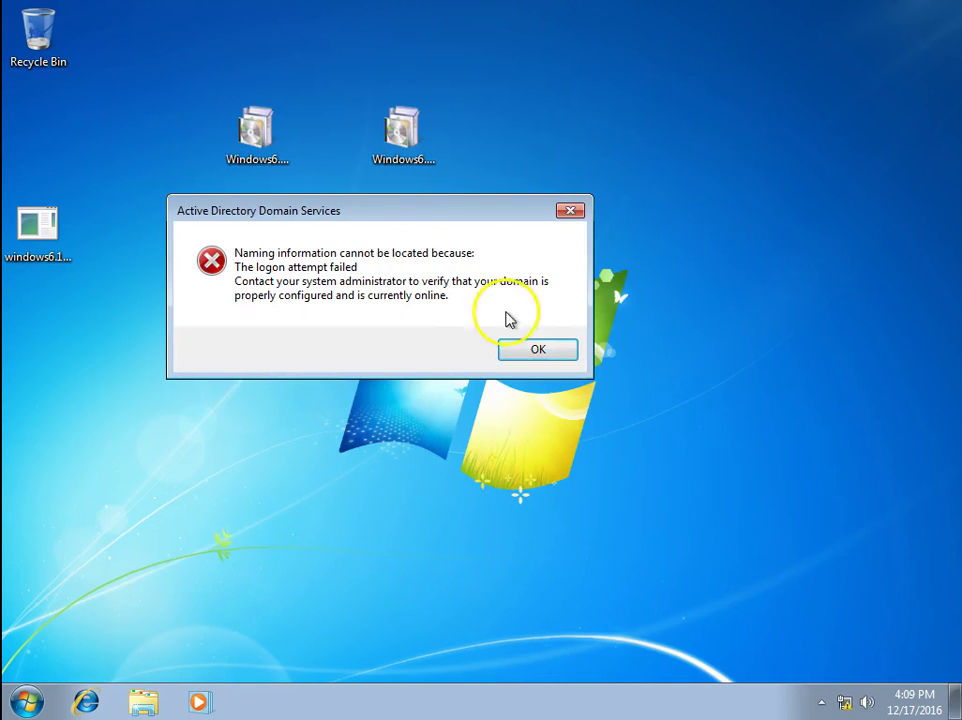
left_click_drag(365, 232, 474, 217)
left_click(638, 345)
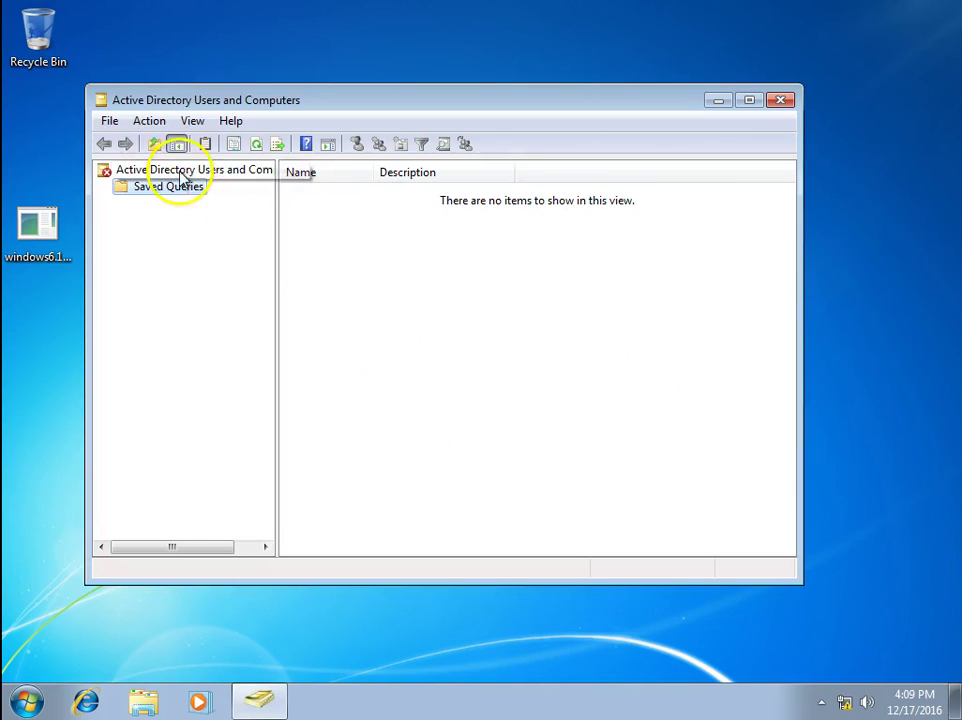
left_click(182, 172)
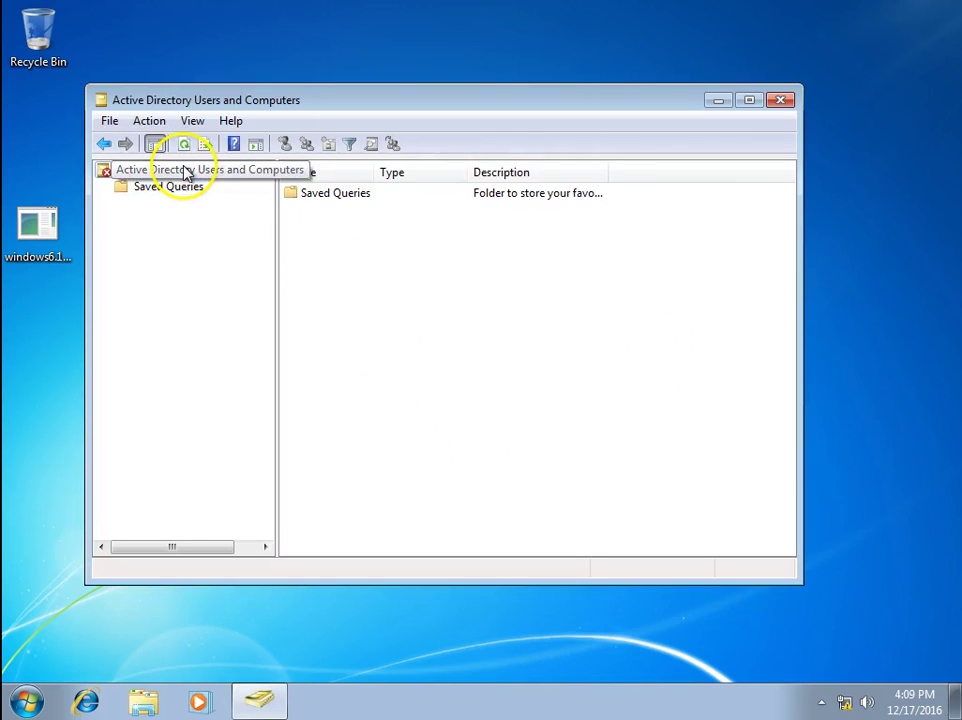
left_click(781, 101)
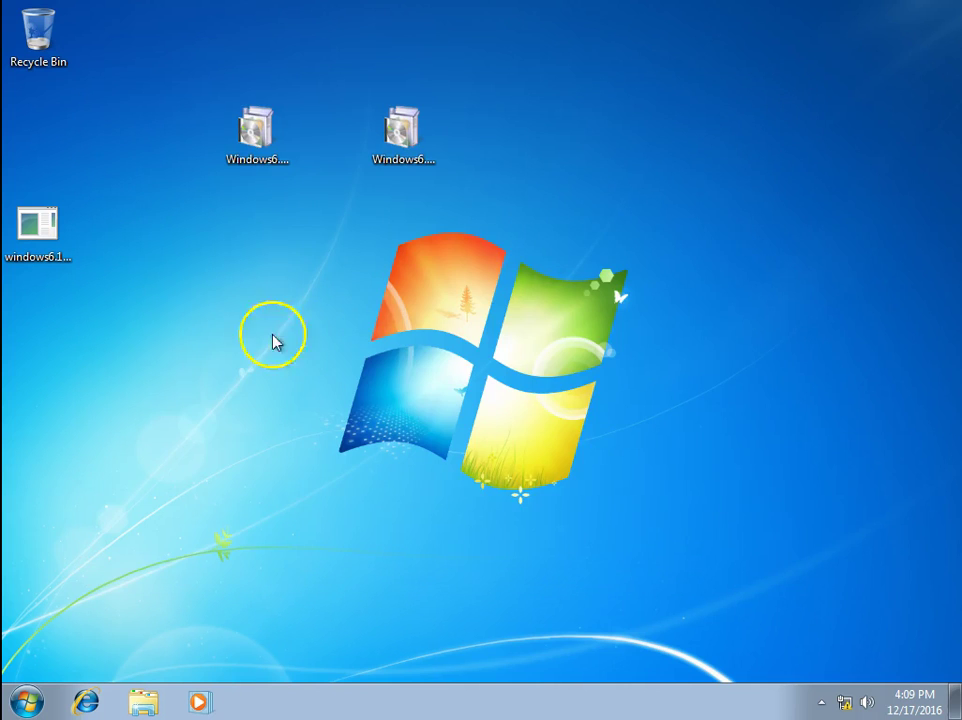
Refresh the desktop and open the Start menu
right_click(180, 303)
right_click(118, 286)
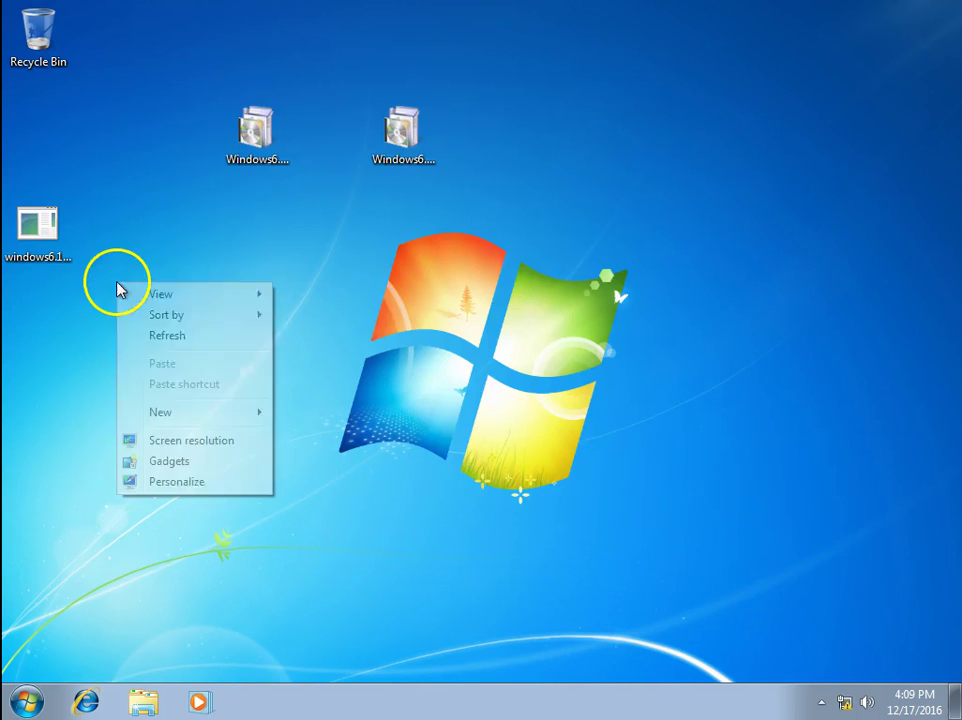
left_click(142, 335)
left_click(26, 700)
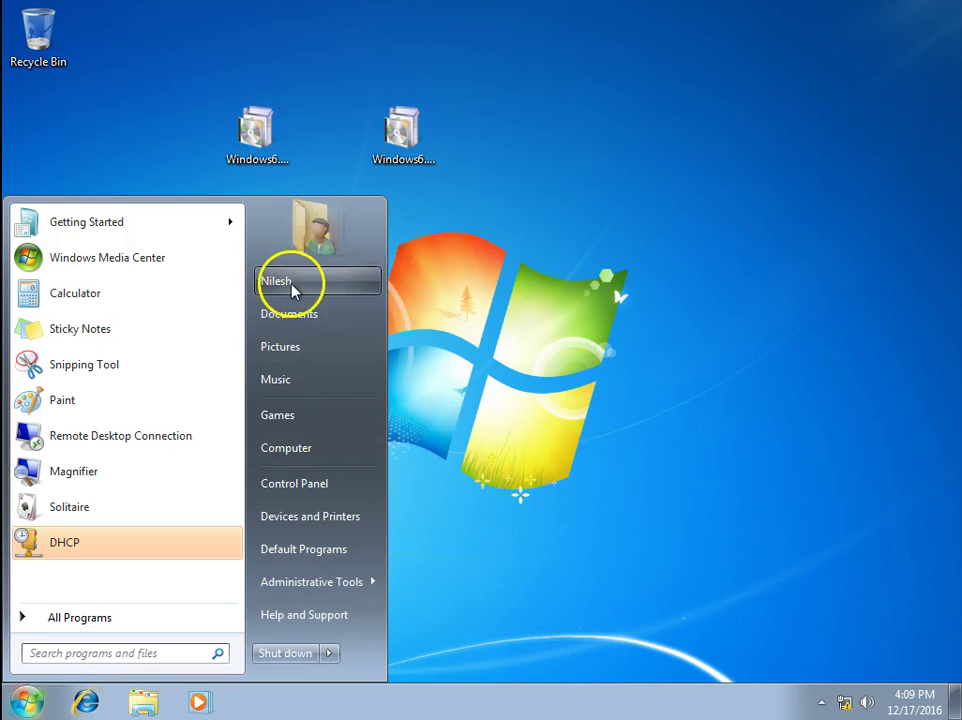
Log off the local Windows 7 user and sign in as the windowsitexp domain administrator via Other User
left_click(332, 656)
left_click(406, 588)
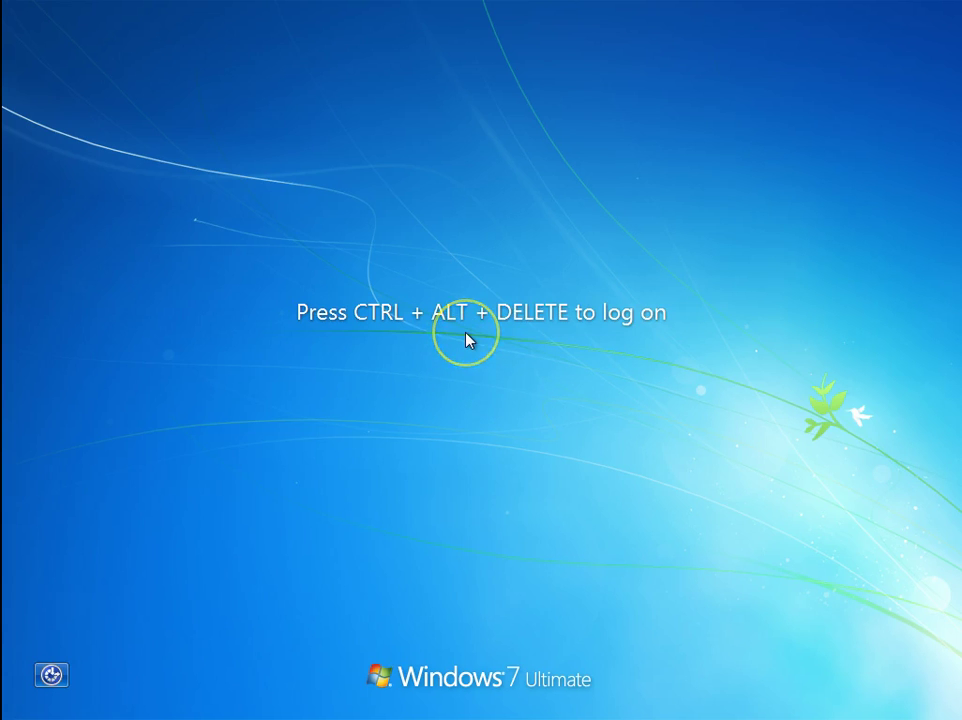
key("ctrl+alt+Delete")
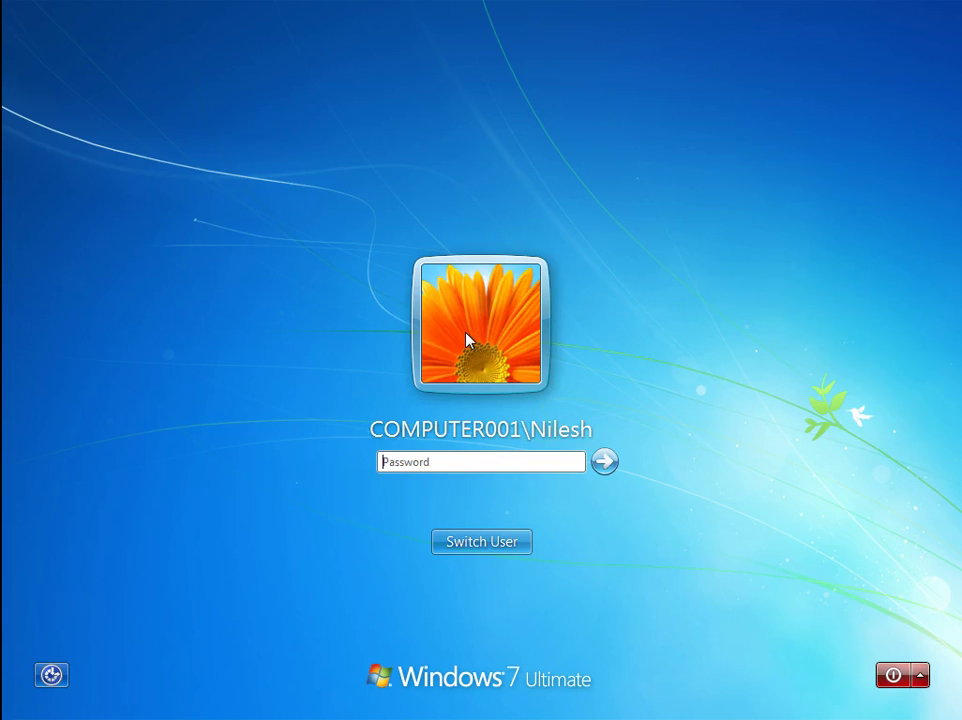
left_click(484, 545)
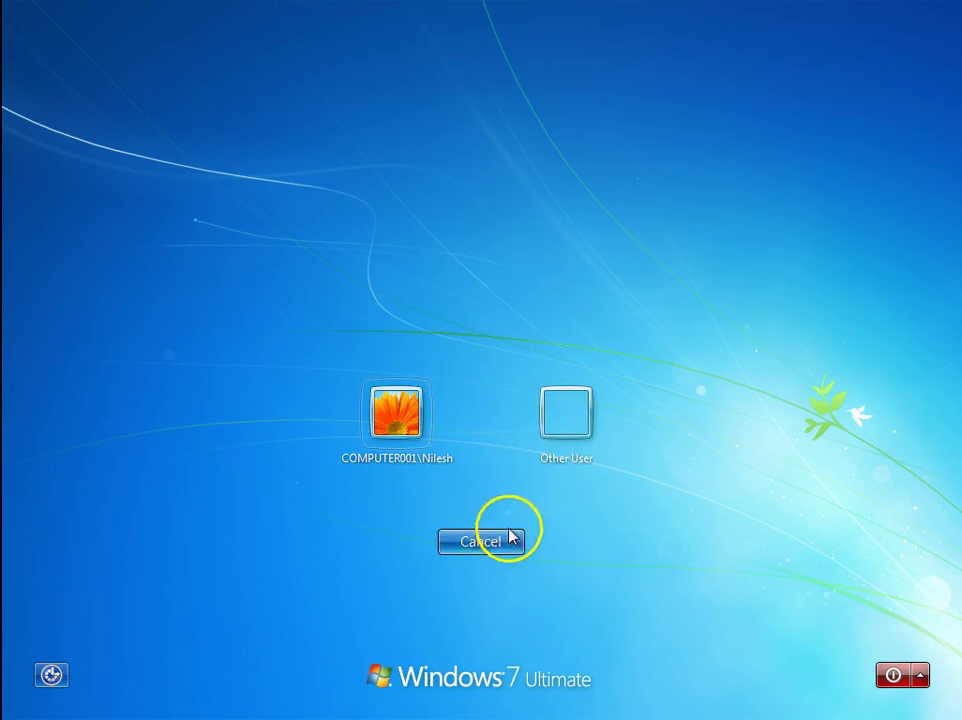
left_click(565, 410)
left_click(460, 404)
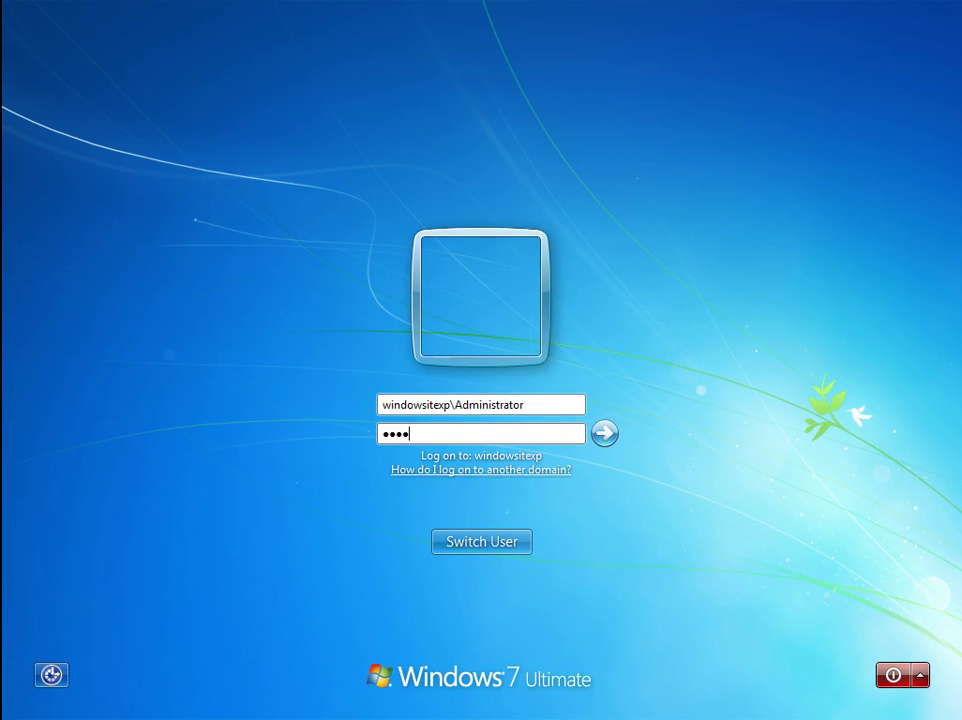
key("Return")
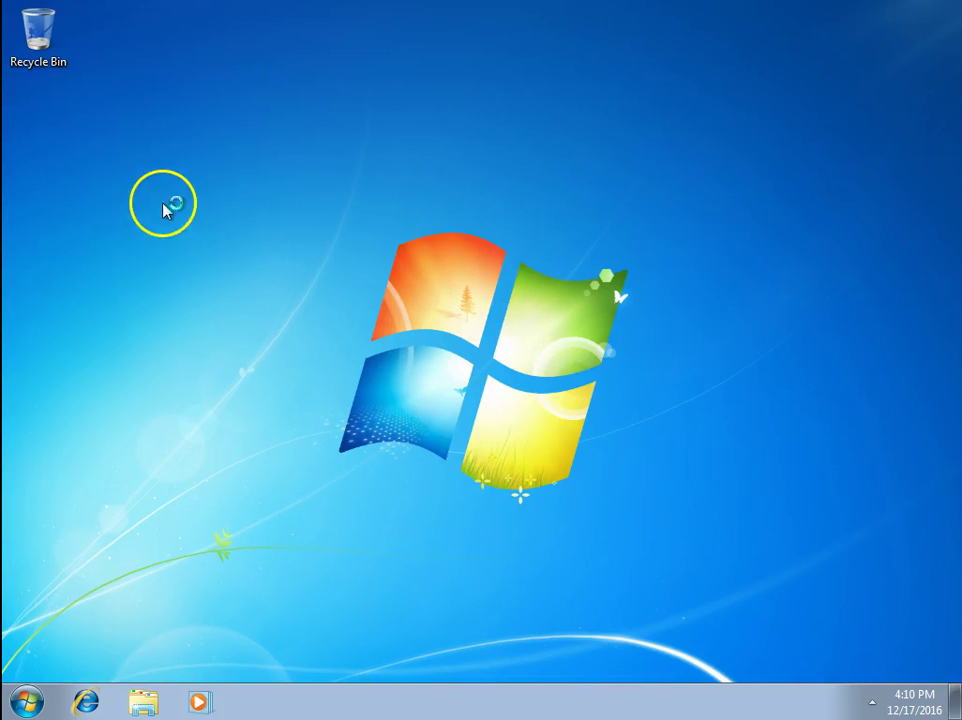
Refresh the desktop, launch Active Directory Users and Computers maximized, and expand windowsitexp.com
right_click(165, 206)
left_click(208, 253)
left_click(38, 700)
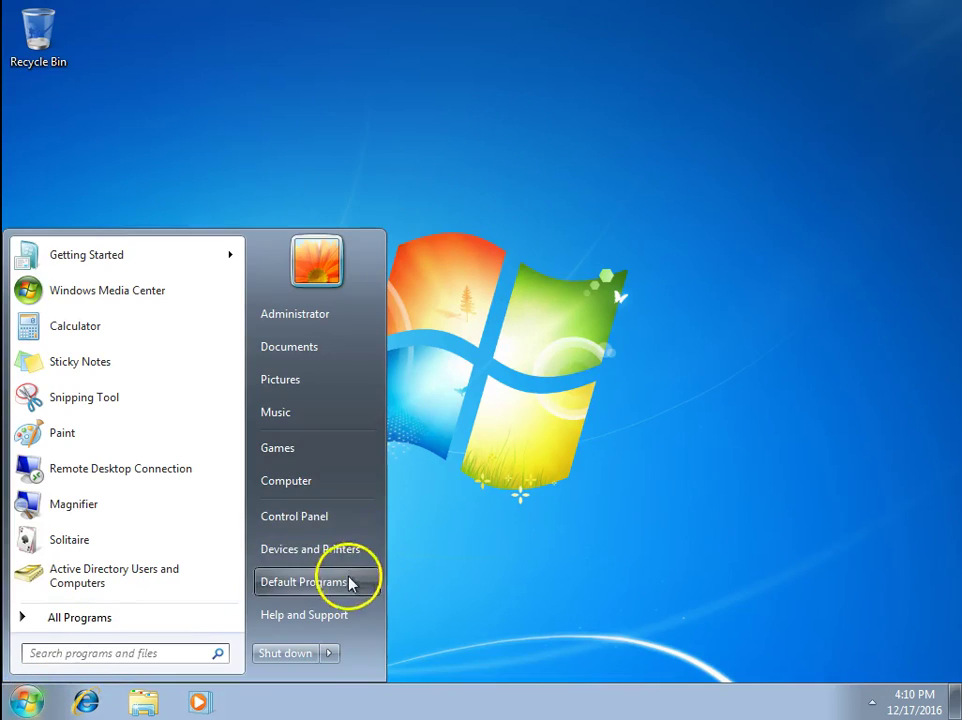
left_click(78, 578)
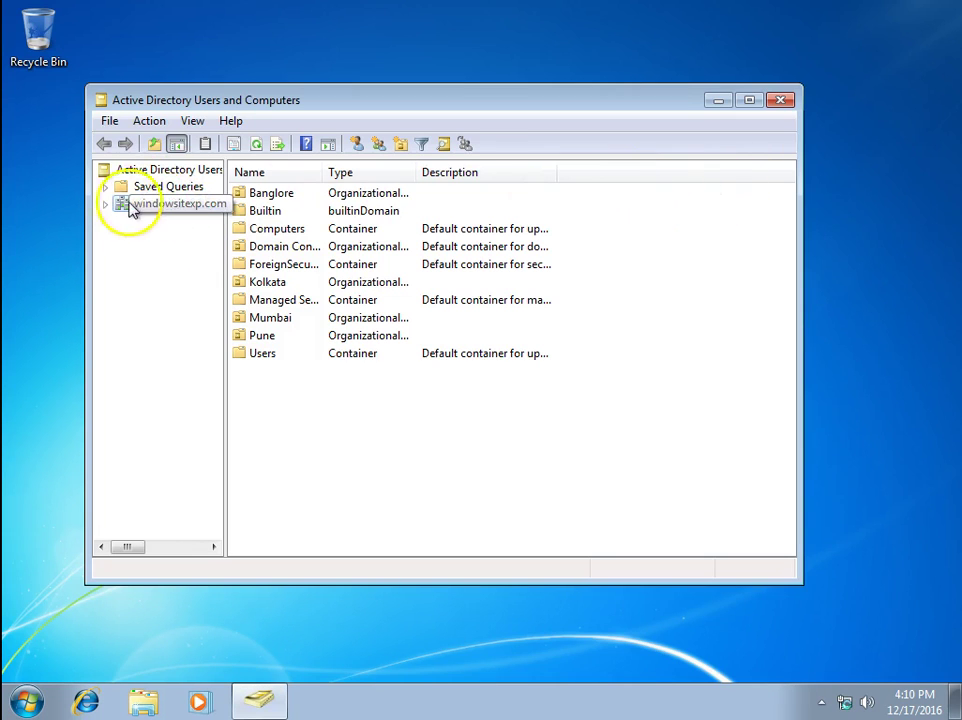
left_click(106, 204)
double_click(312, 112)
Browse the Mumbai OU, then Pune's Desktops and Users OUs
left_click(84, 248)
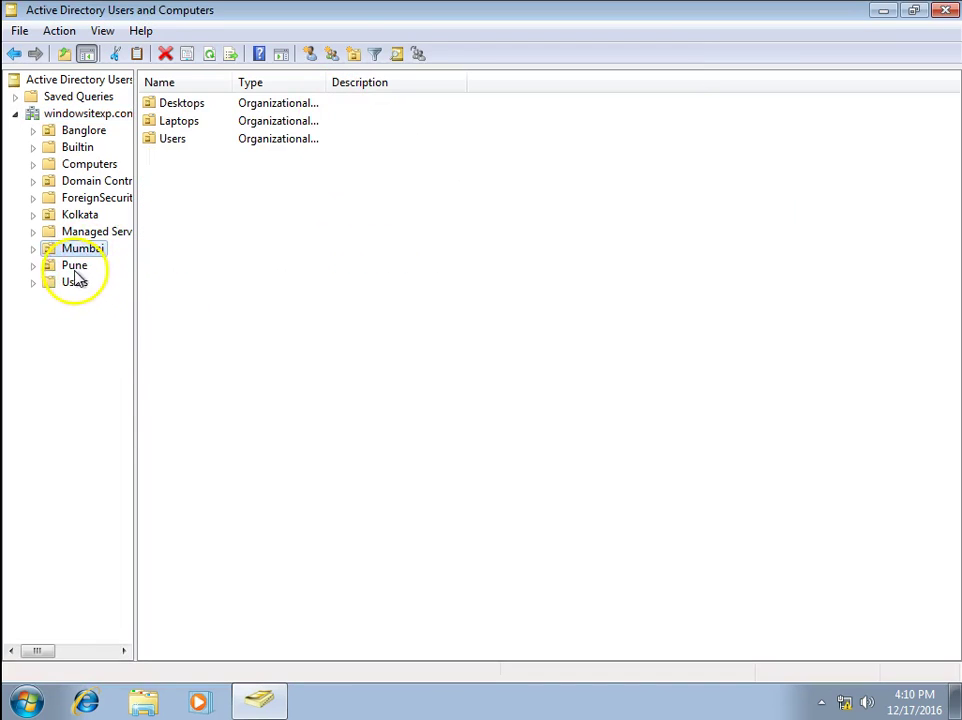
double_click(46, 267)
left_click(100, 320)
left_click(76, 267)
left_click(82, 285)
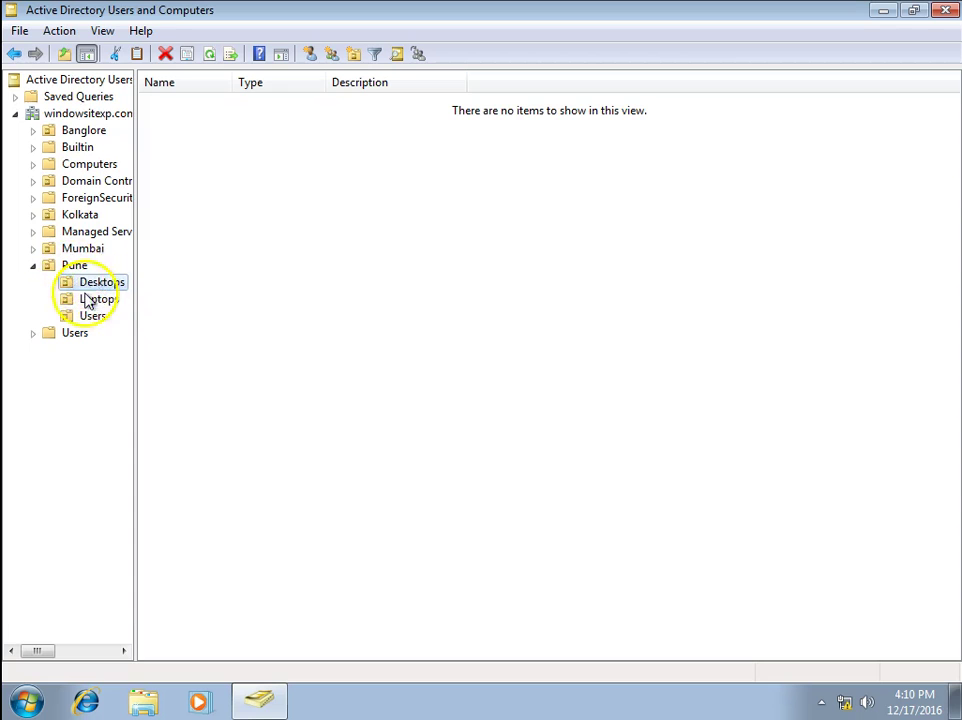
left_click(95, 318)
Start a New User in Pune's Users OU, then cancel the form without creating anyone
right_click(95, 318)
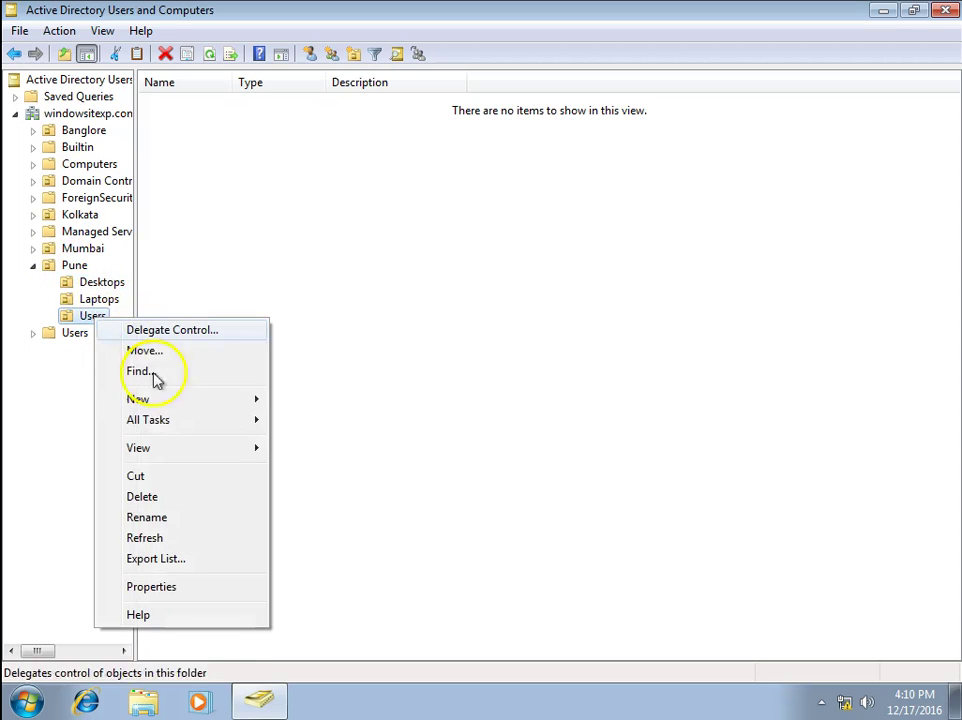
mouse_move(155, 405)
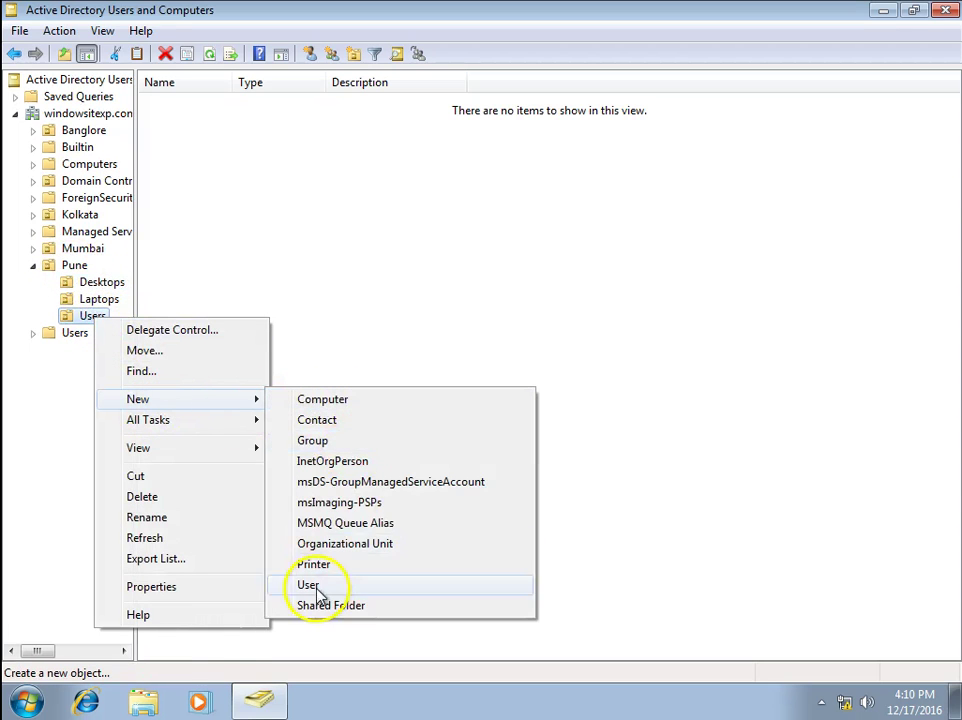
left_click(318, 586)
left_click_drag(268, 37, 520, 122)
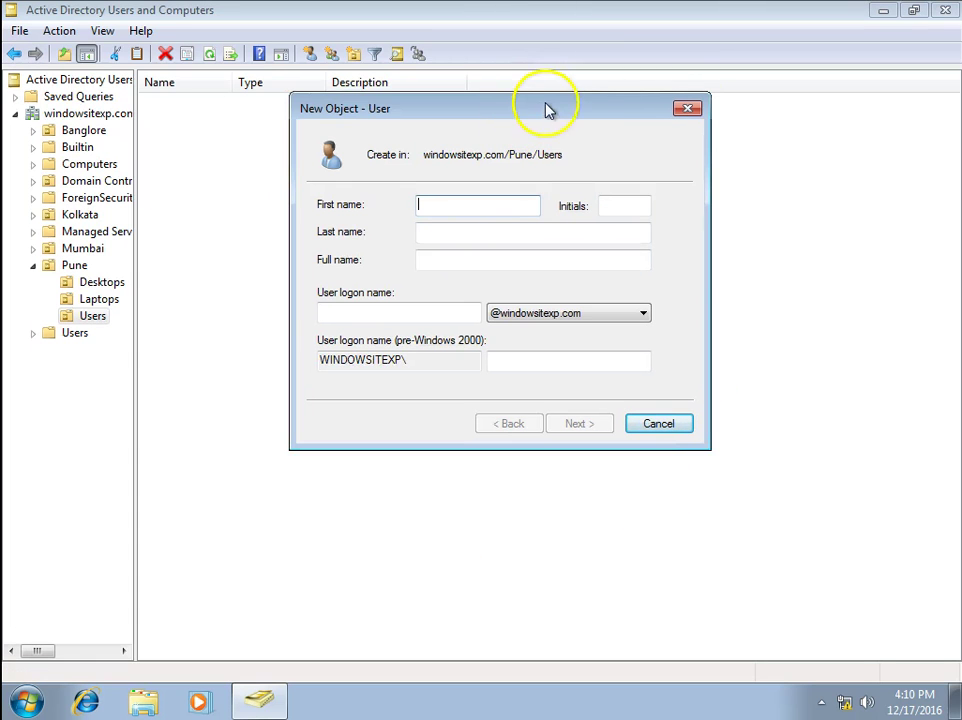
left_click_drag(483, 116, 466, 183)
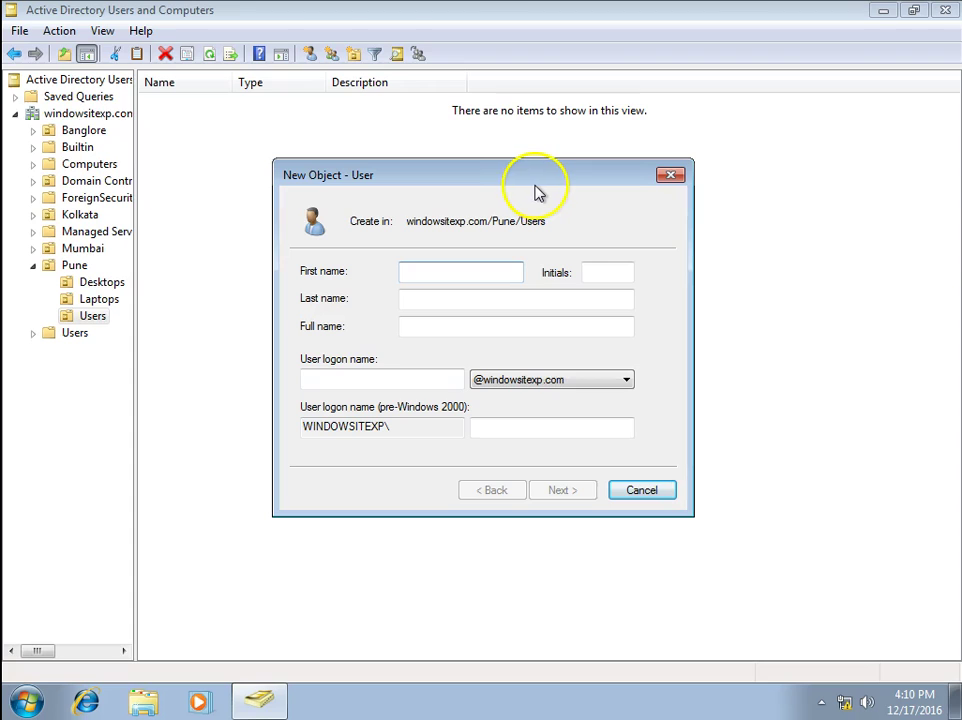
left_click(671, 176)
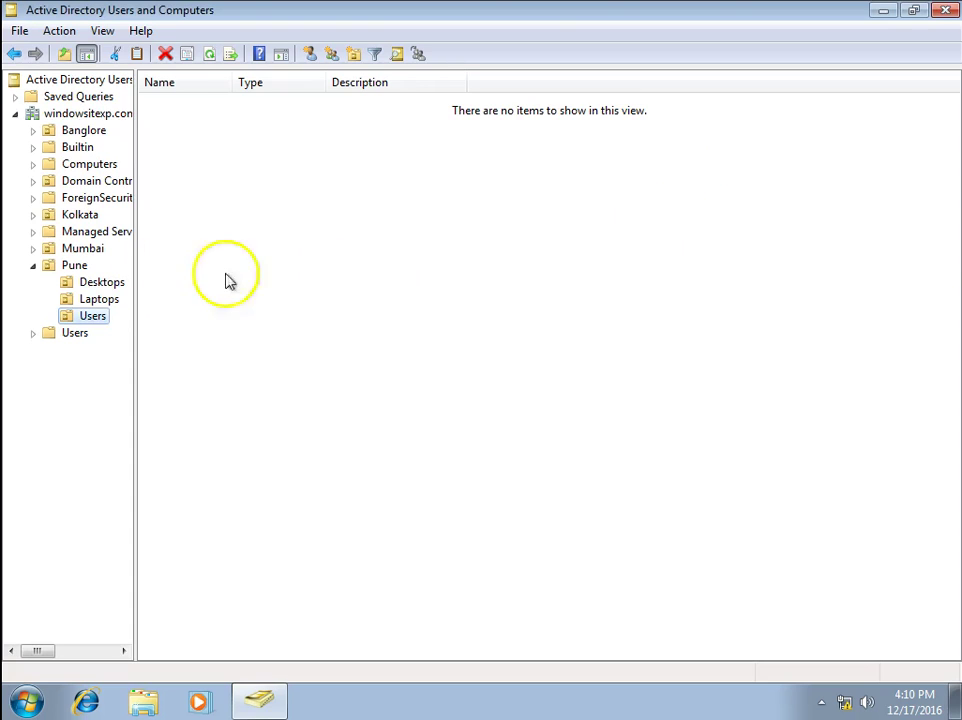
left_click(620, 82)
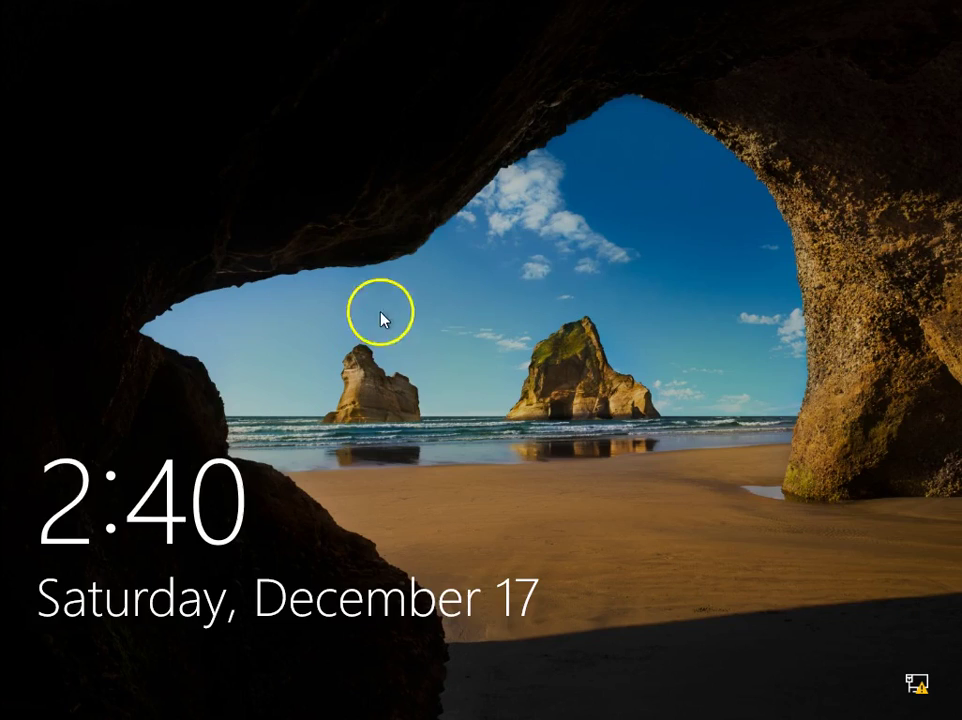
Sign in to Windows 10 with the domain administrator password and bring up the Run box
left_click(383, 317)
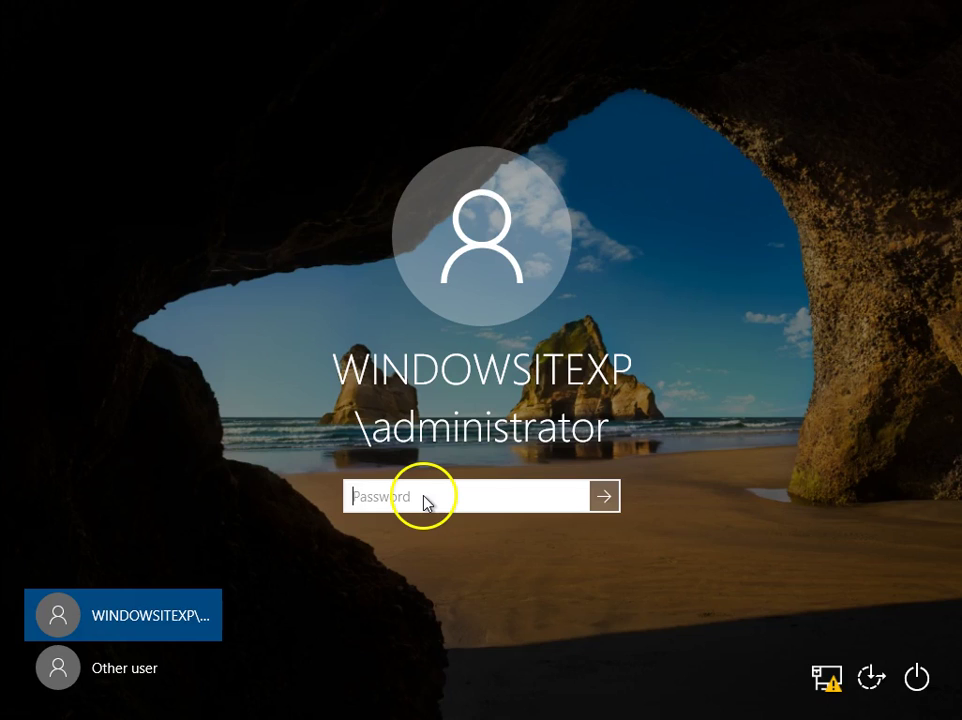
type("P@s")
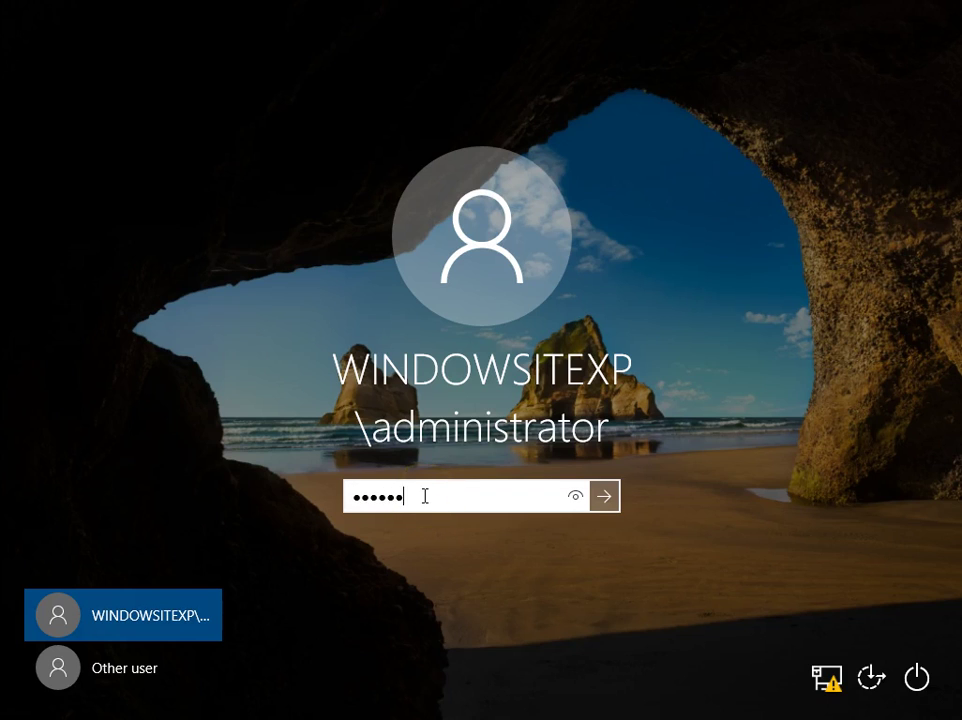
key("Return")
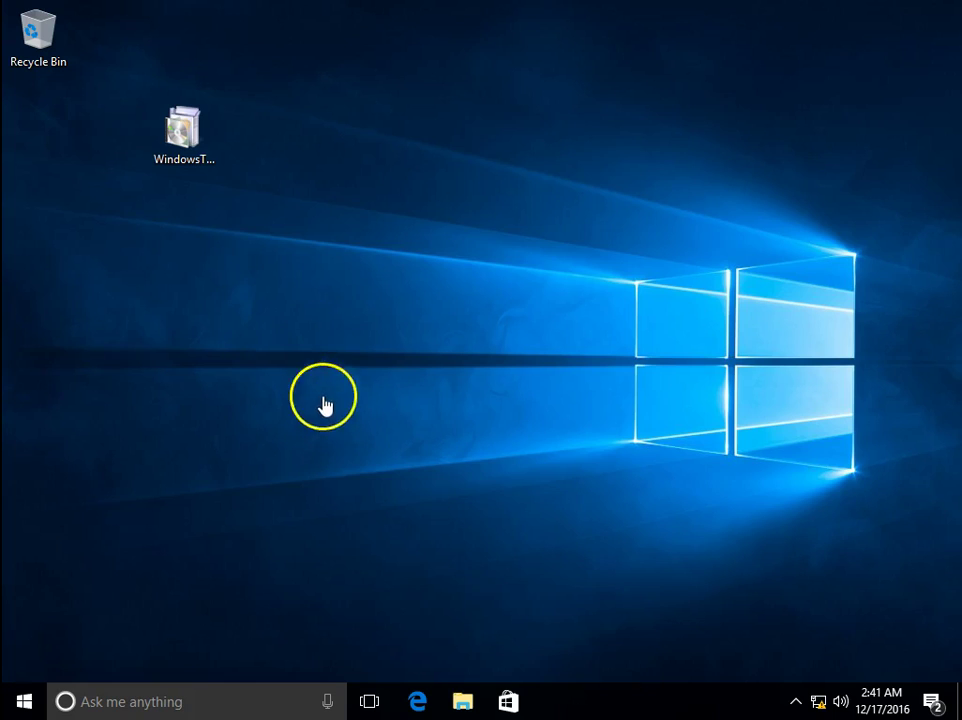
key("super+r")
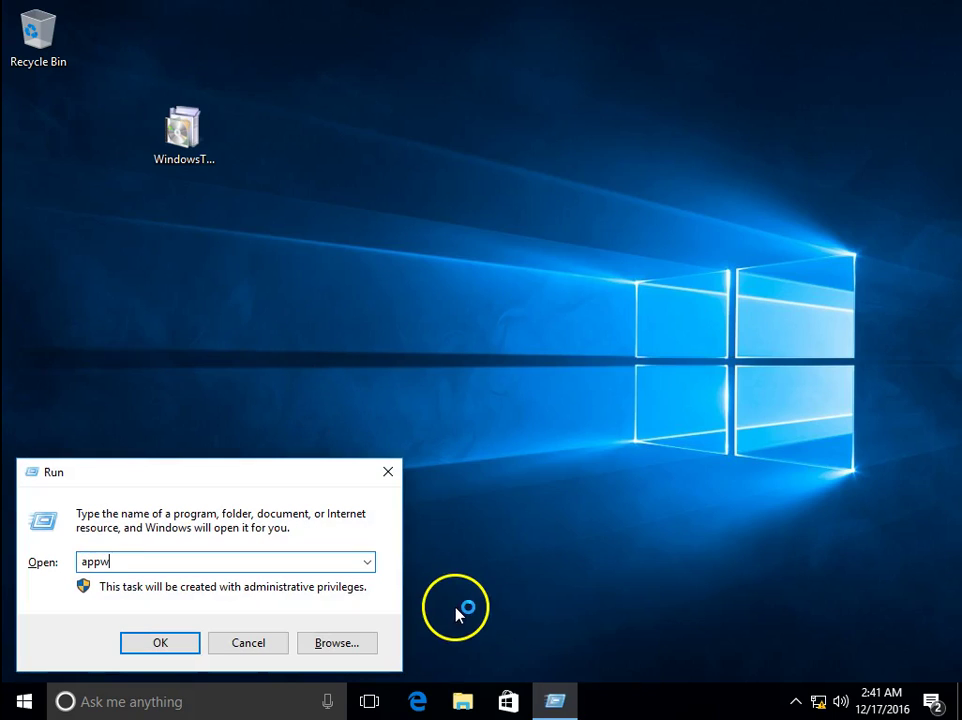
Run appwiz.cpl to reach Programs and Features, then open 'Turn Windows features on or off'
type("appwiz.cpl")
key("Return")
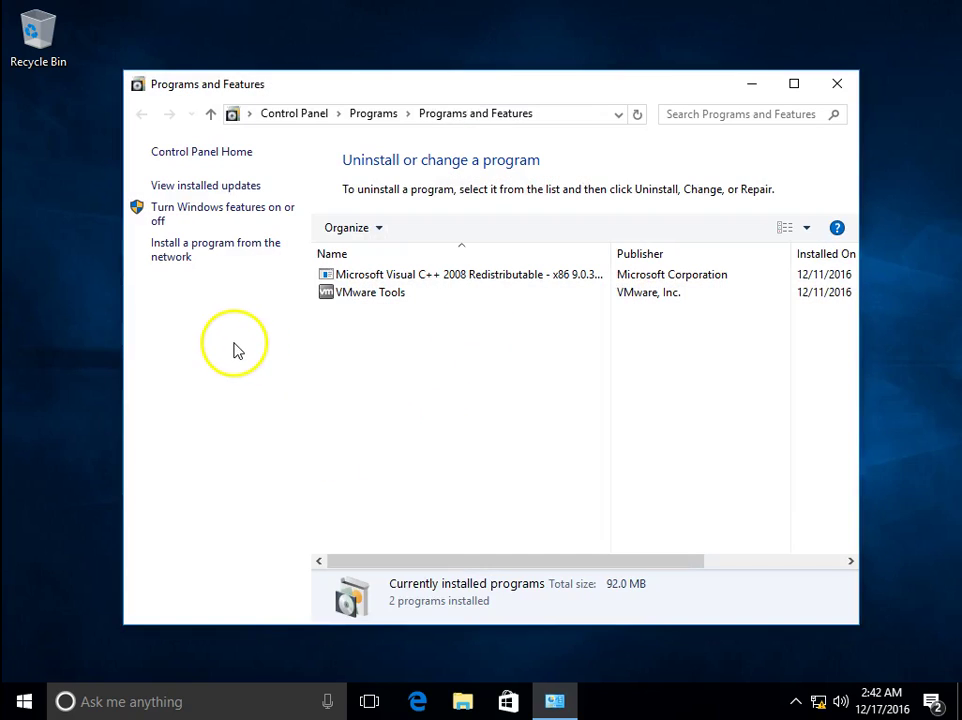
left_click(252, 222)
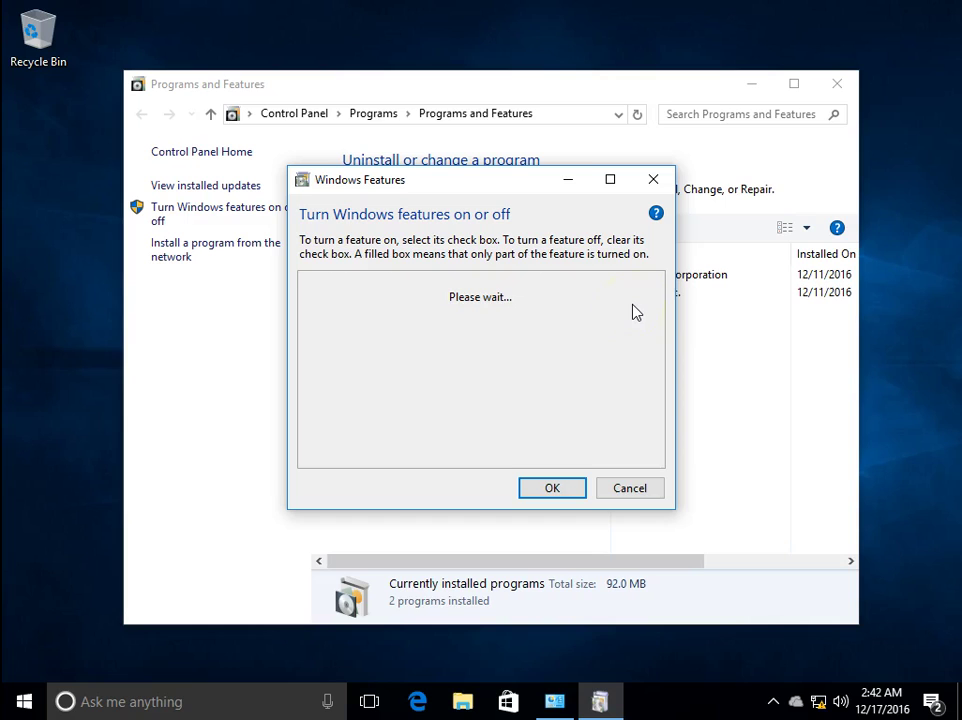
Dismiss the OneDrive notification and expand Remote Server Administration Tools > Role Administration Tools
left_click(528, 408)
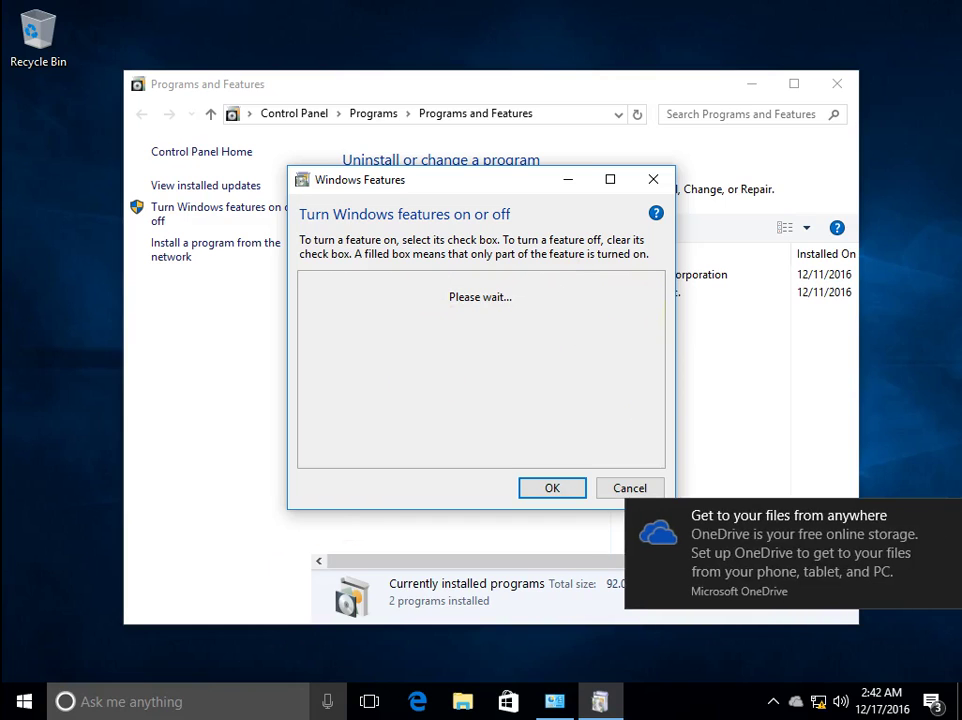
left_click(945, 518)
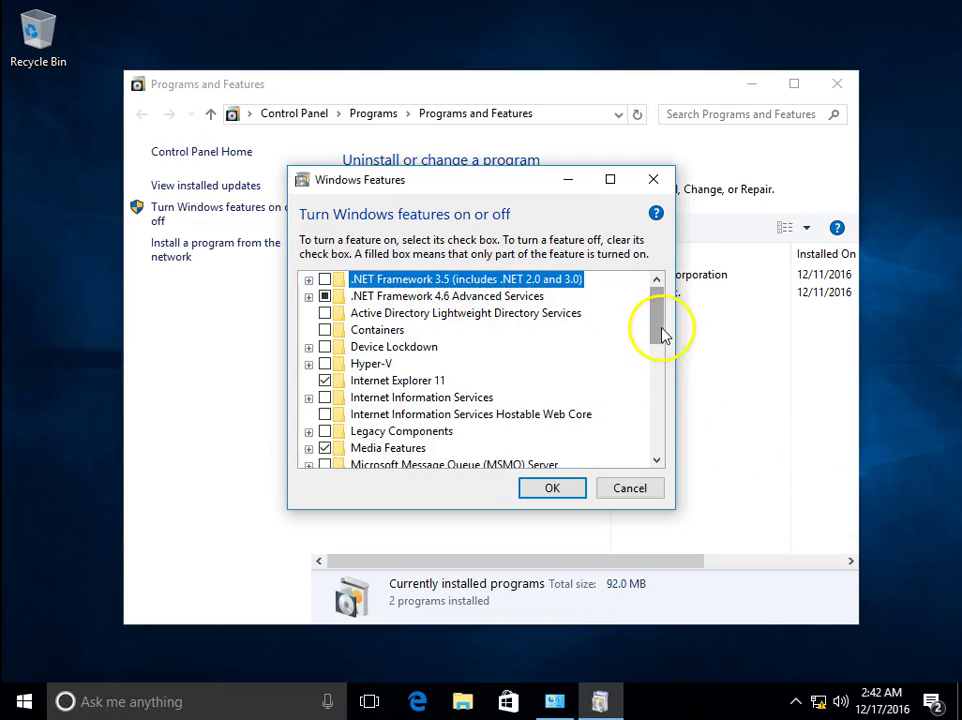
left_click_drag(662, 333, 659, 386)
left_click(440, 365)
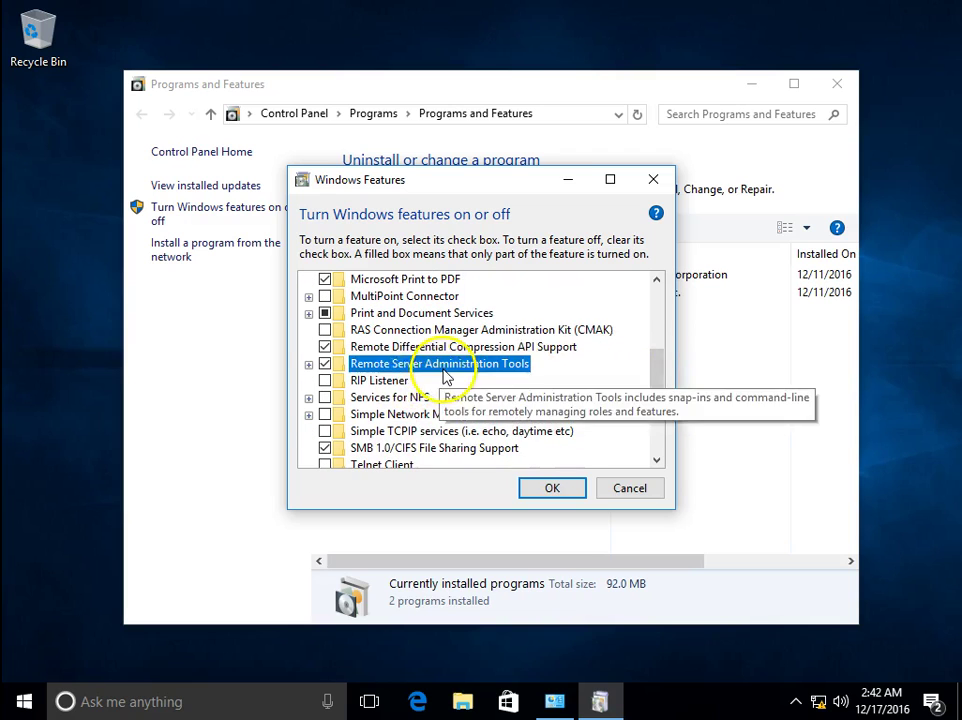
left_click(308, 365)
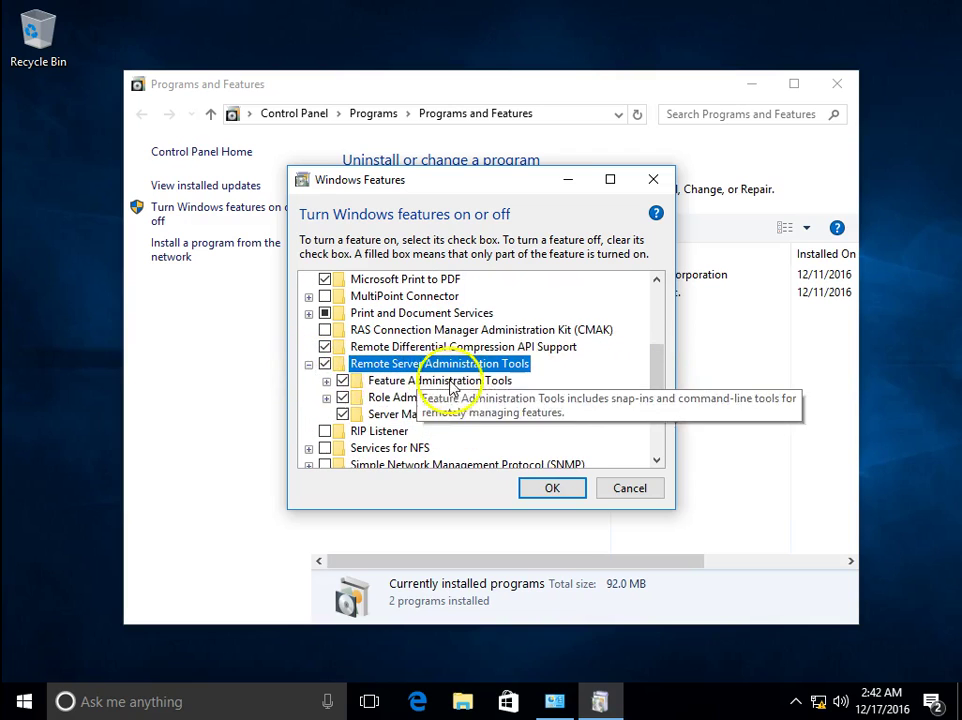
left_click(388, 397)
left_click(326, 398)
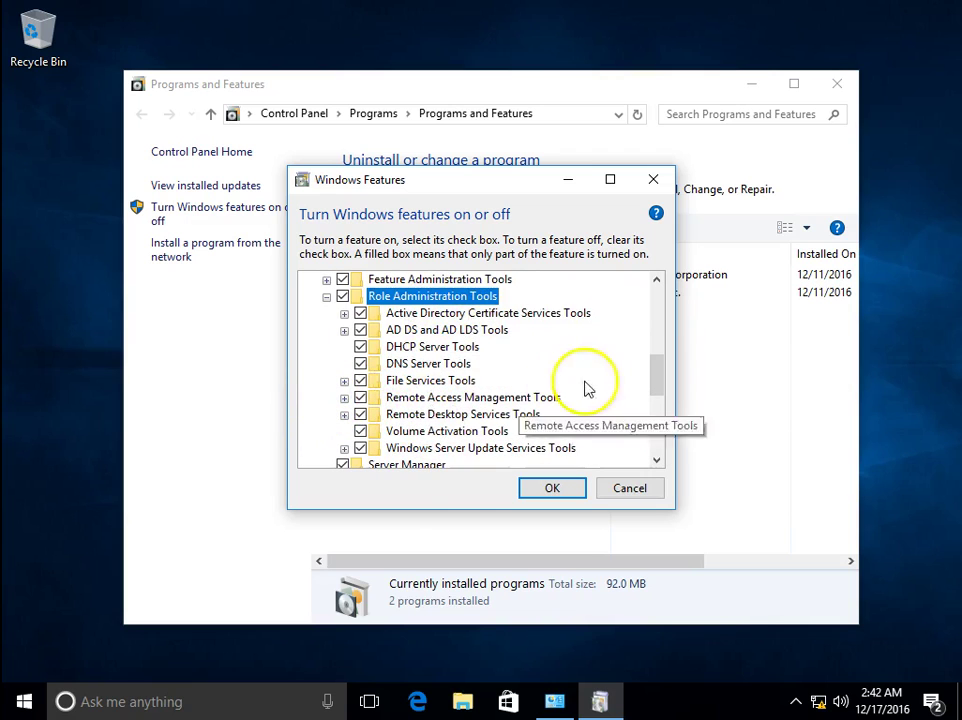
left_click_drag(659, 374, 662, 392)
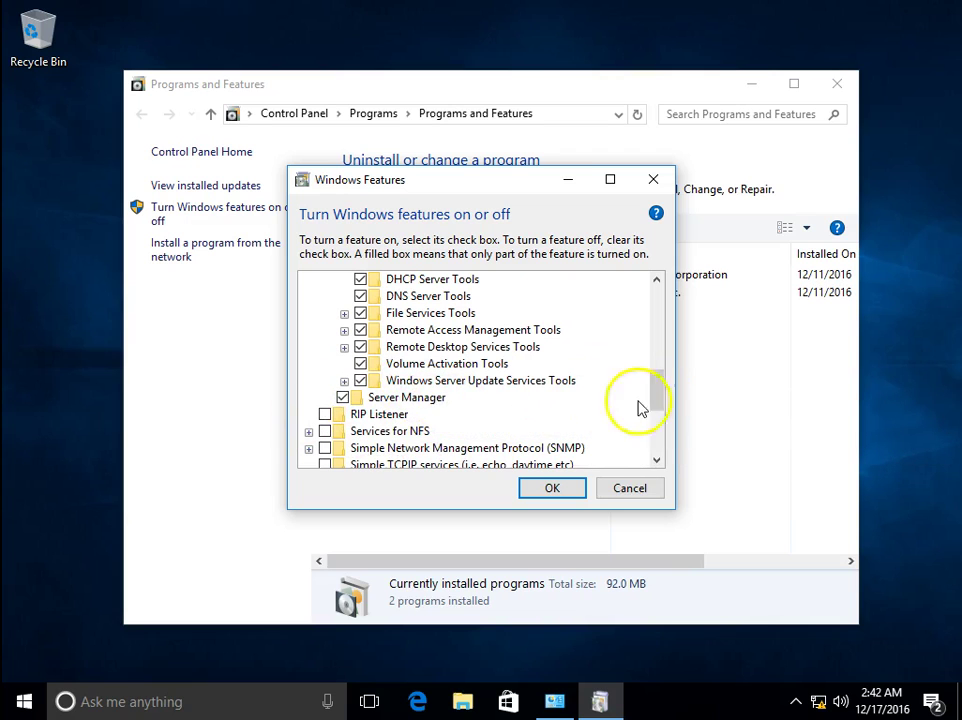
mouse_move(657, 405)
left_mouse_down()
mouse_move(661, 369)
mouse_move(660, 390)
left_mouse_up()
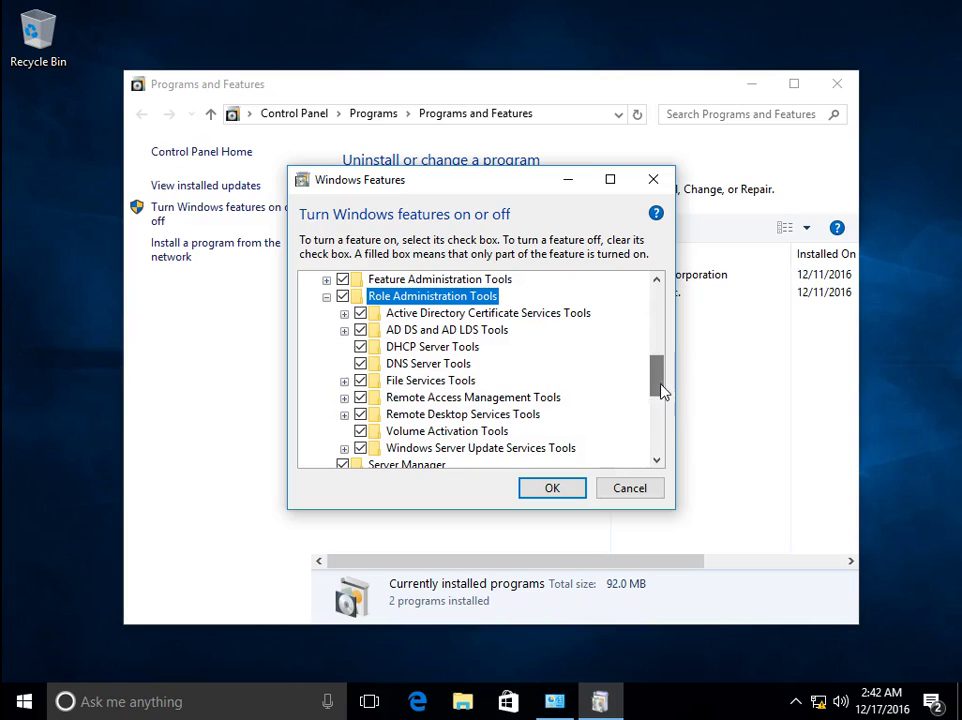
Check the role tool groups, keep Remote Access Management Tools enabled, and confirm with OK
left_click(344, 330)
left_click(344, 330)
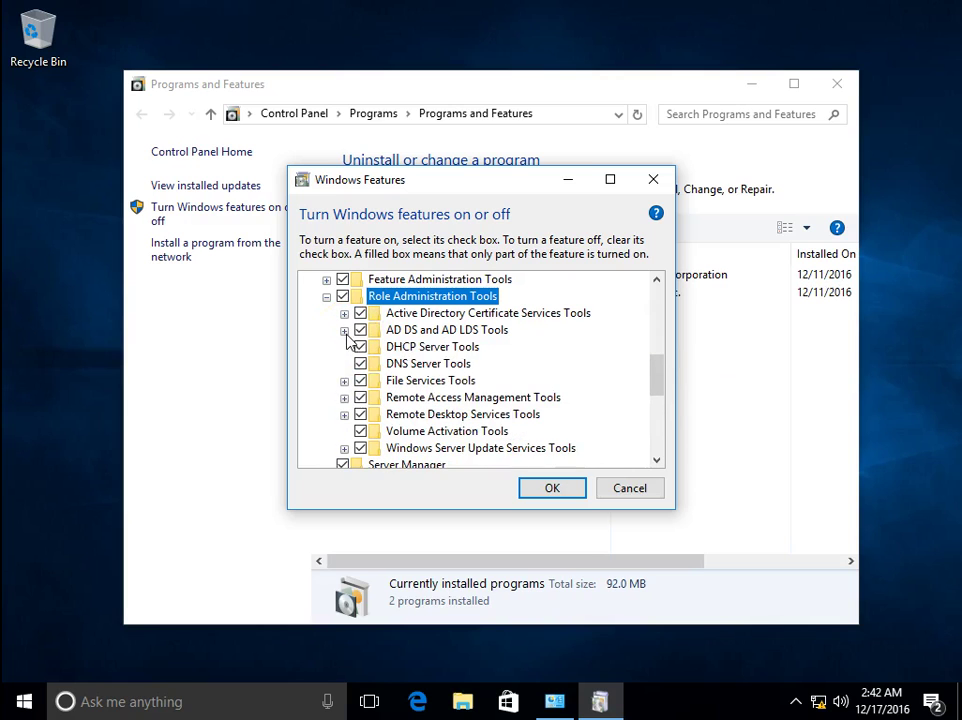
left_click(344, 313)
left_click(344, 313)
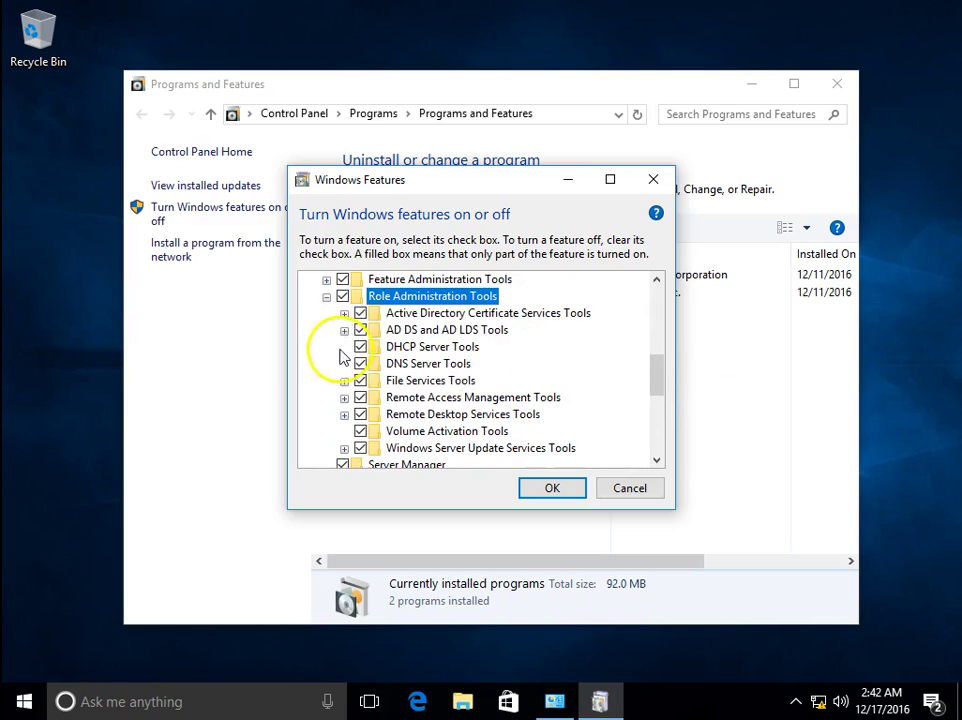
left_click(344, 381)
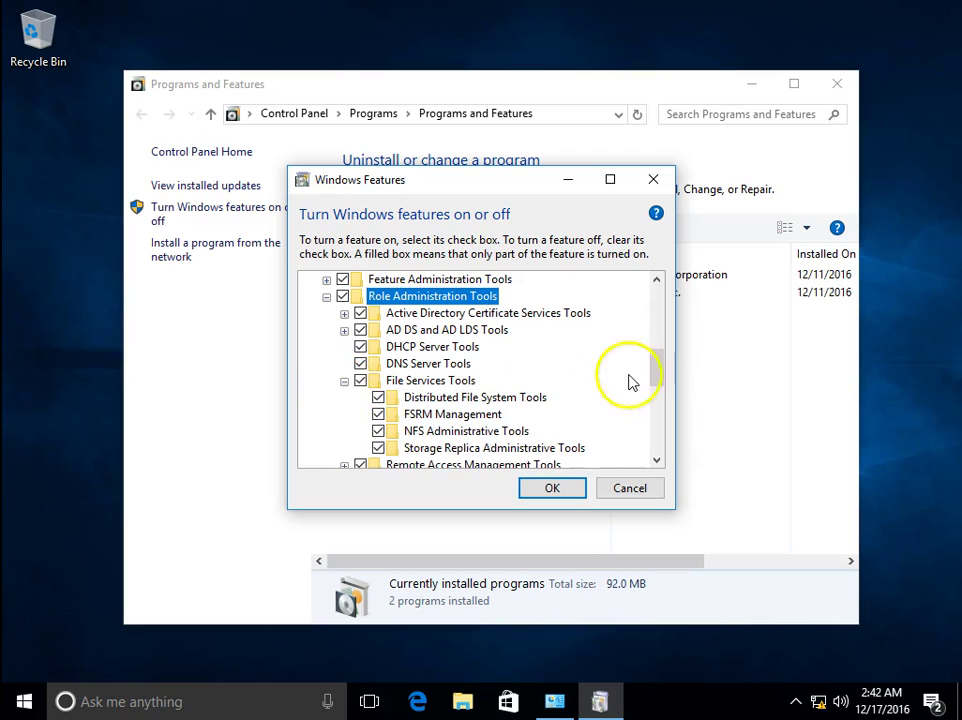
left_click_drag(659, 367, 659, 395)
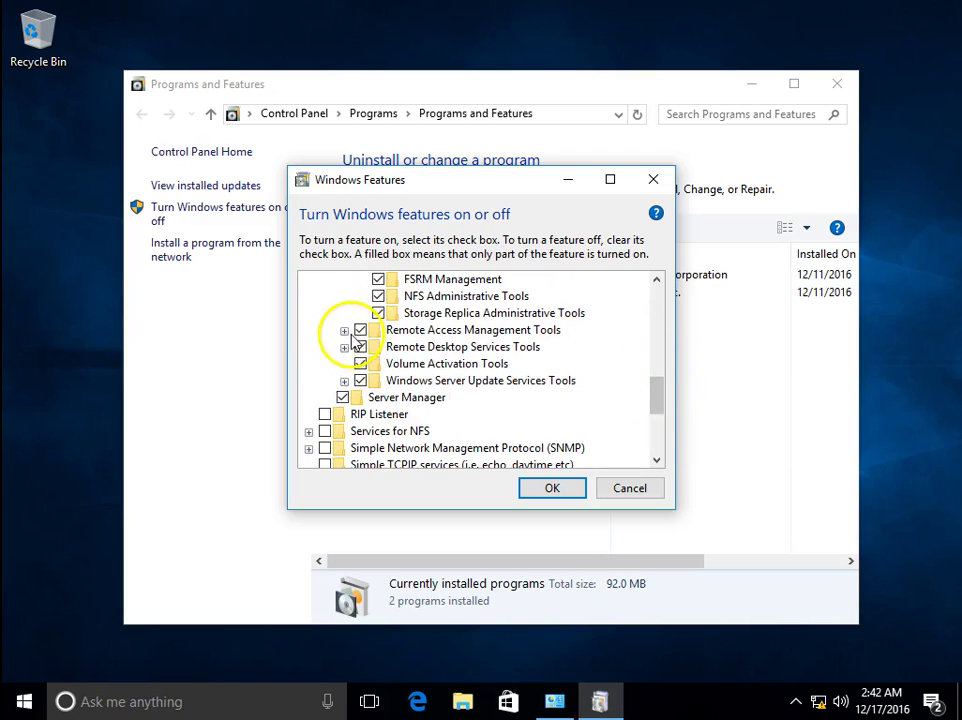
left_click(344, 330)
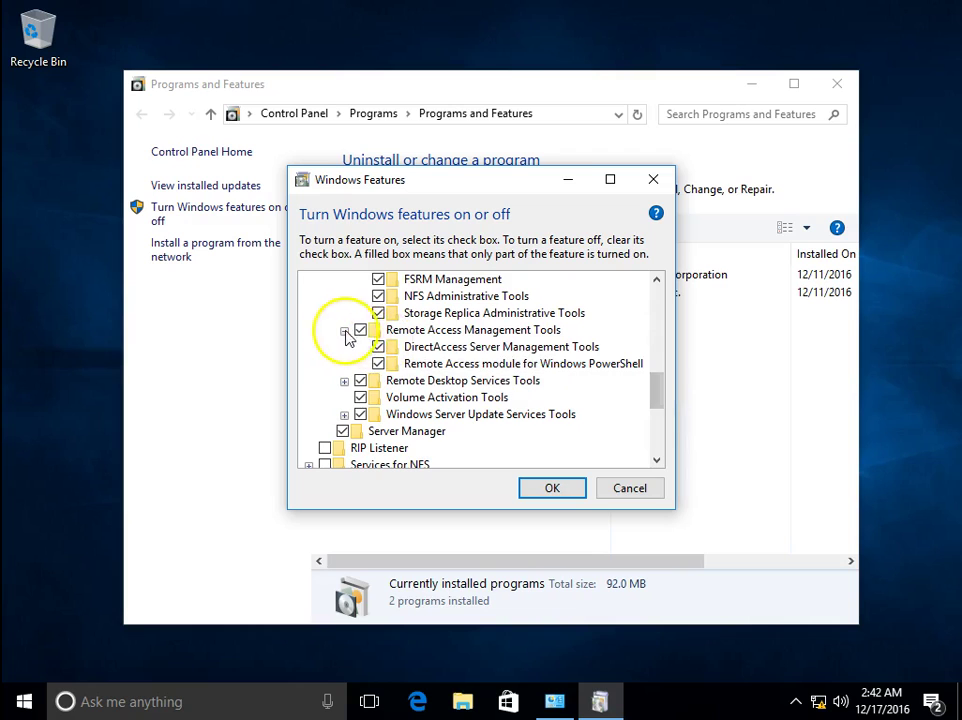
left_click(359, 330)
left_click(344, 330)
left_click(360, 330)
left_click(344, 330)
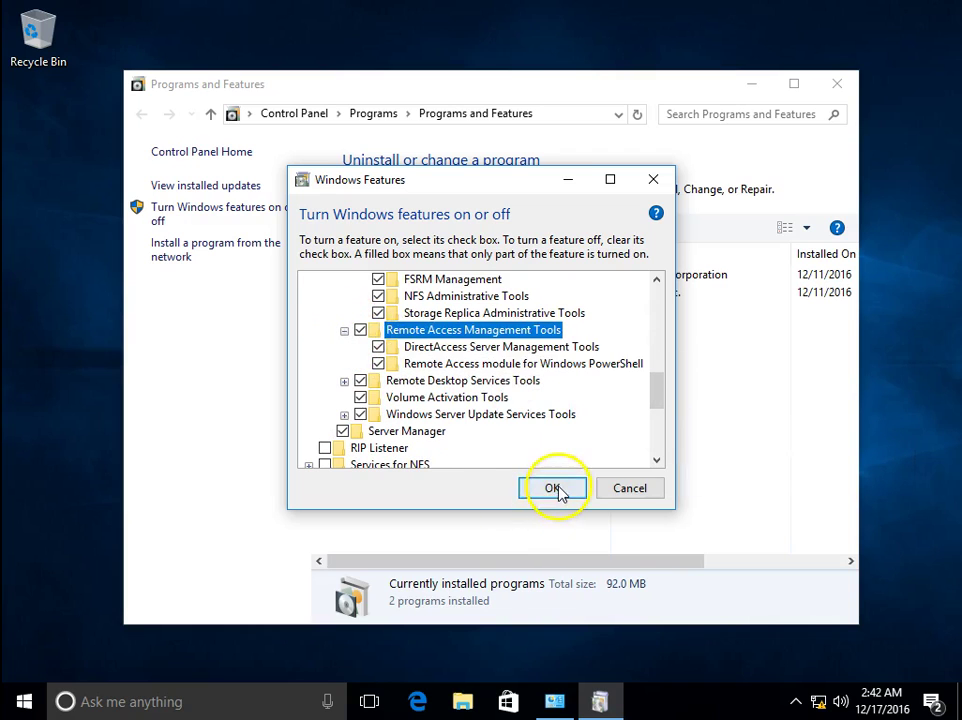
left_click(527, 489)
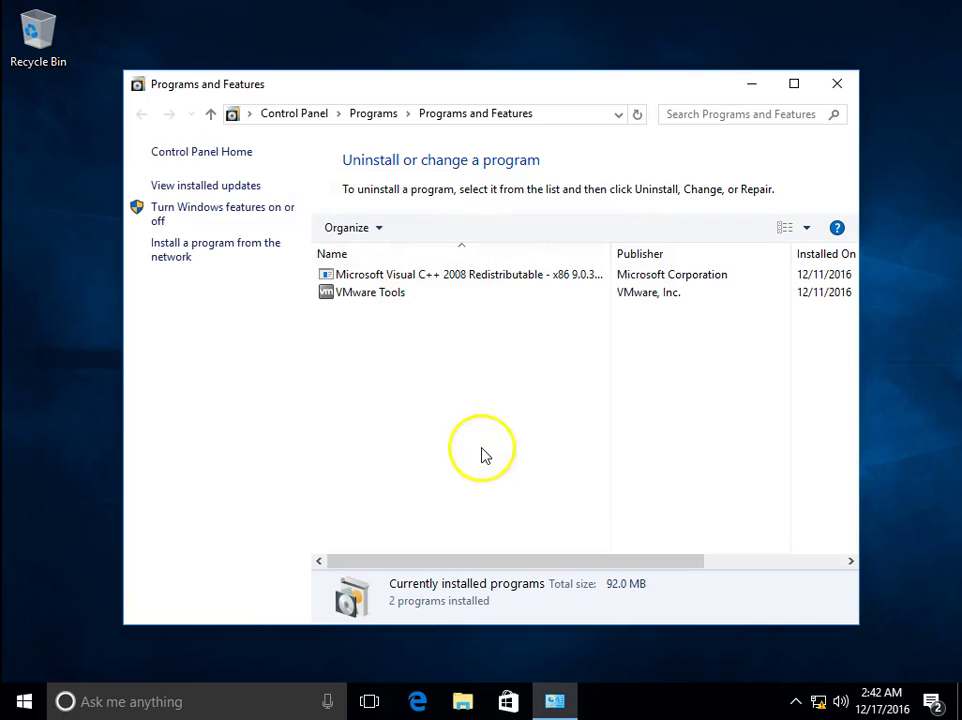
Minimize Programs and Features, run dsa.msc, and expand the windowsitexp.com domain
left_click(751, 84)
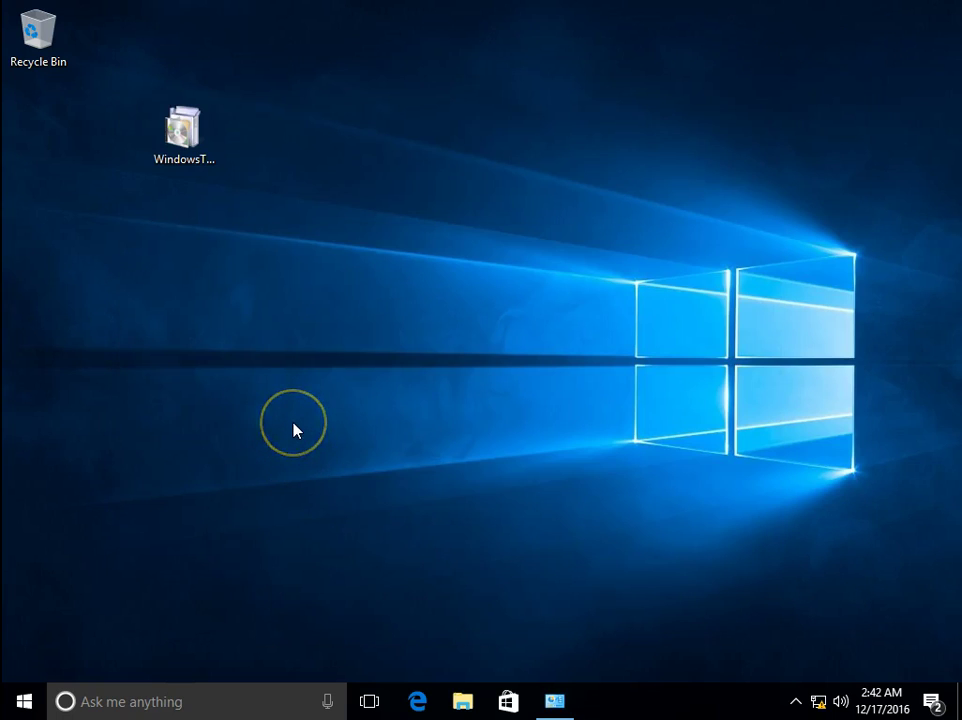
key("super+r")
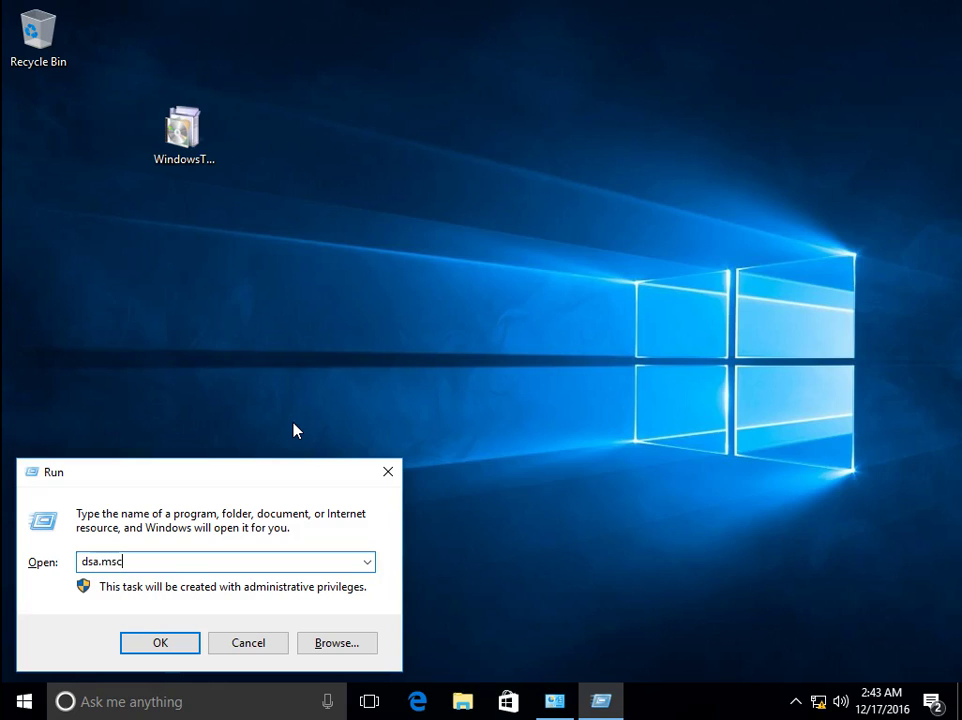
type("dsa.msc")
key("Return")
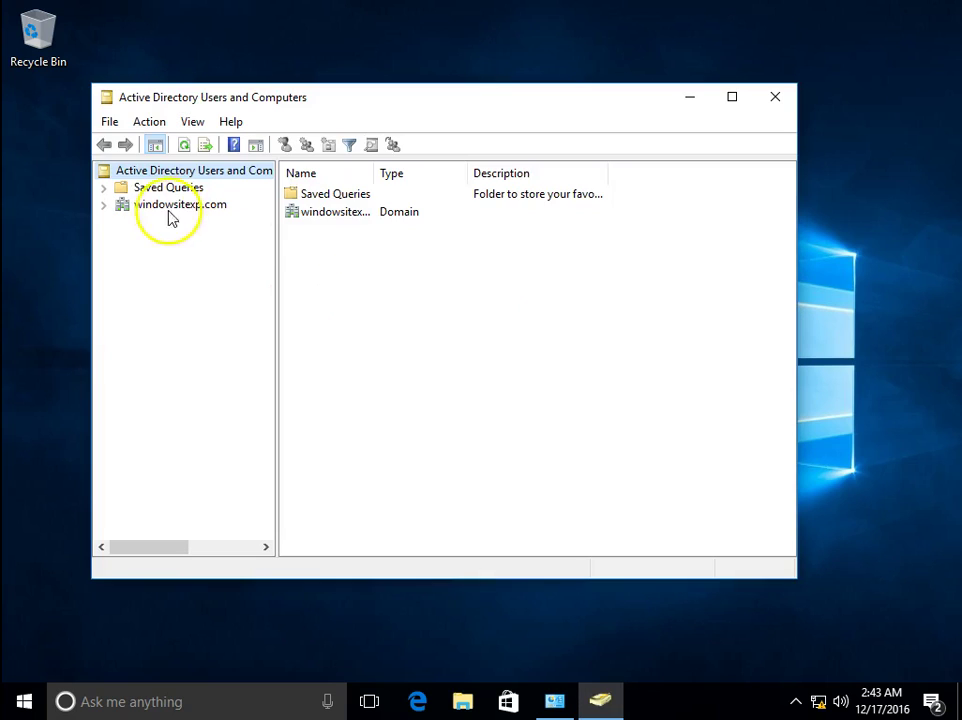
left_click(180, 205)
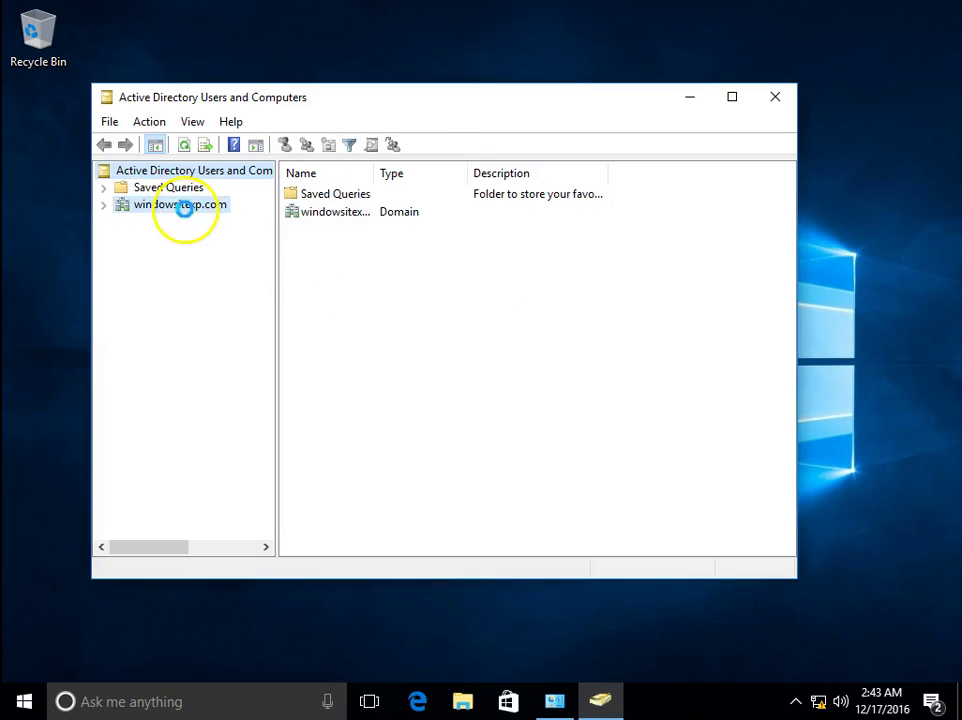
left_click(104, 206)
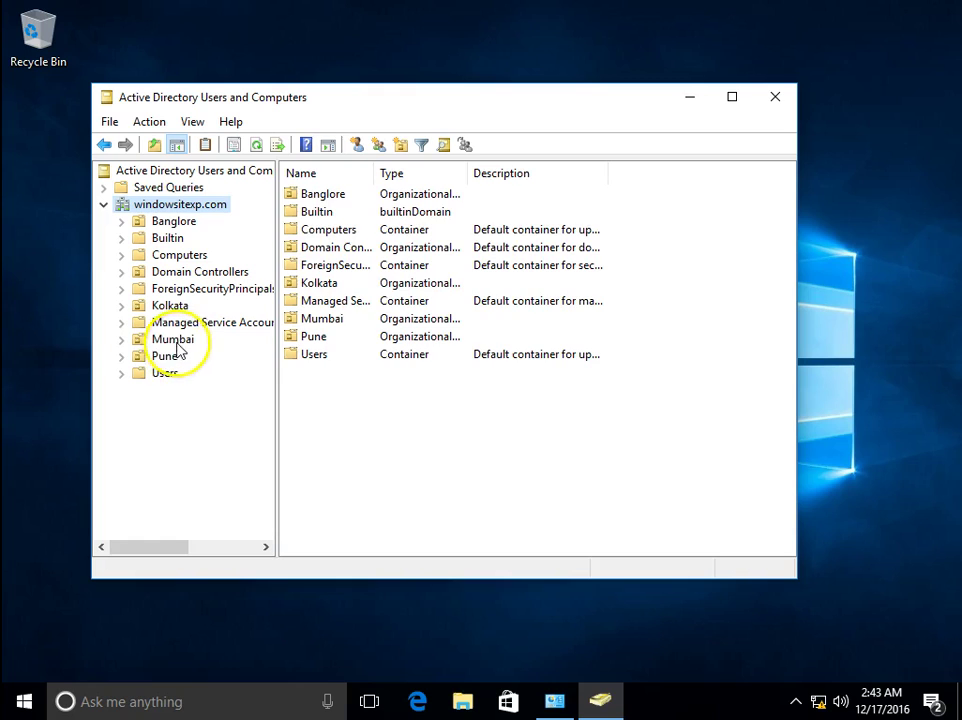
Expand the Mumbai and Pune OUs and view each one's Users unit
left_click(172, 340)
left_click(121, 340)
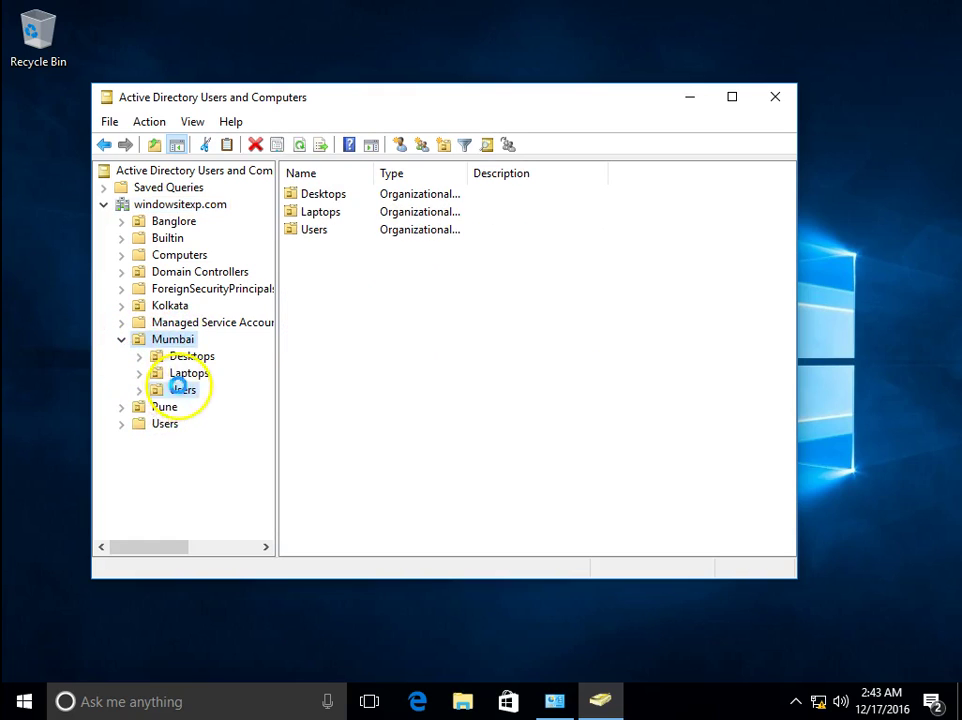
left_click(181, 389)
left_click(164, 407)
left_click(121, 407)
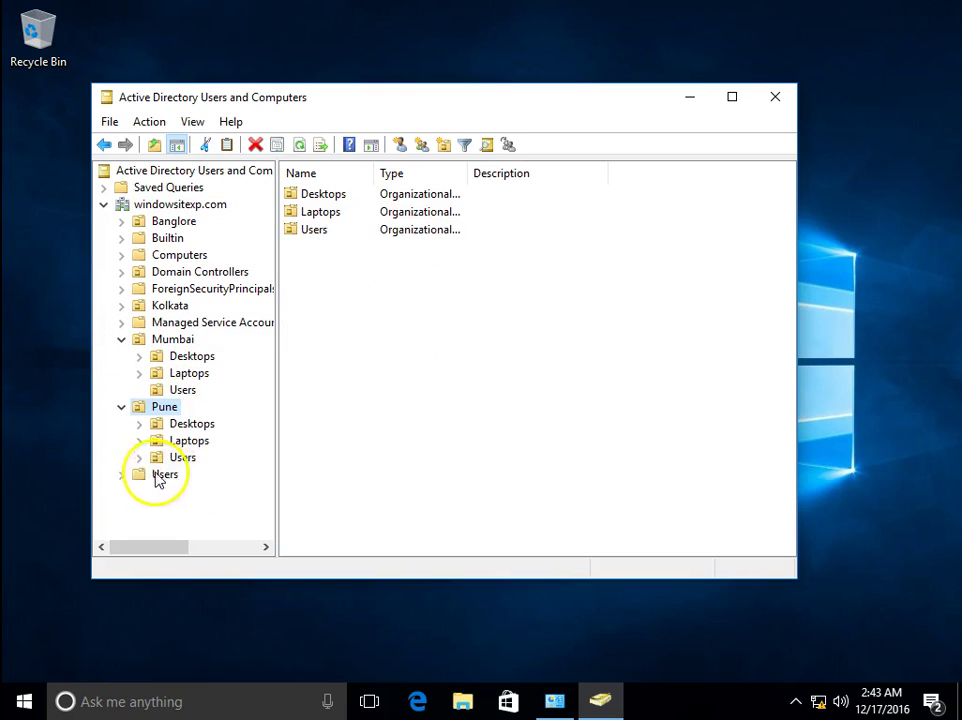
left_click(182, 457)
left_click(12, 702)
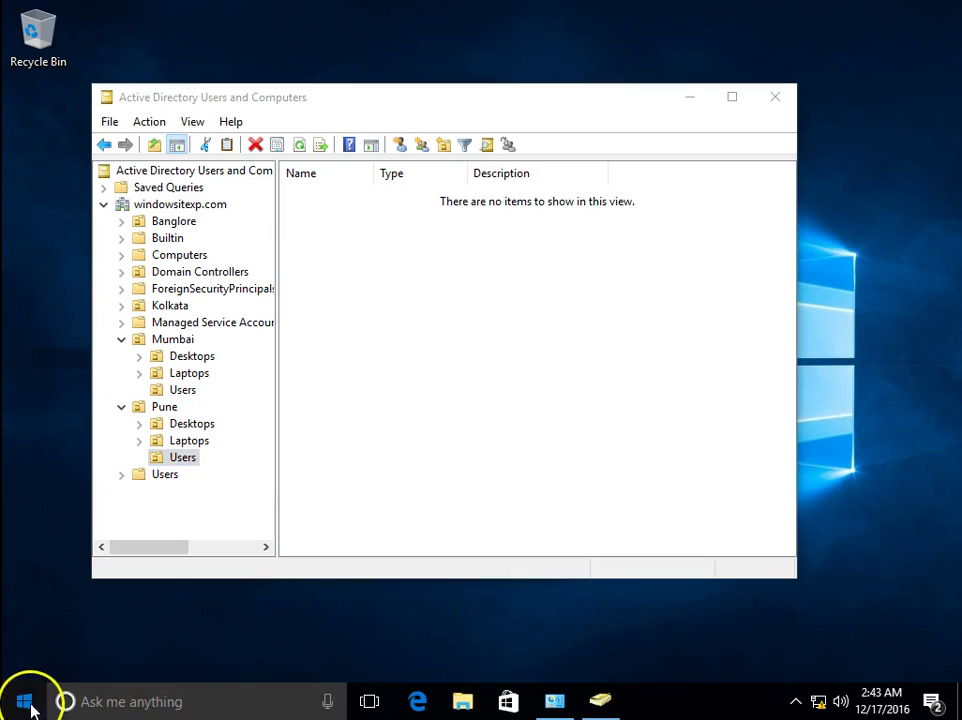
After abandoning a 'server' search, launch Server Manager from the S section of the Start menu app list
left_click(24, 698)
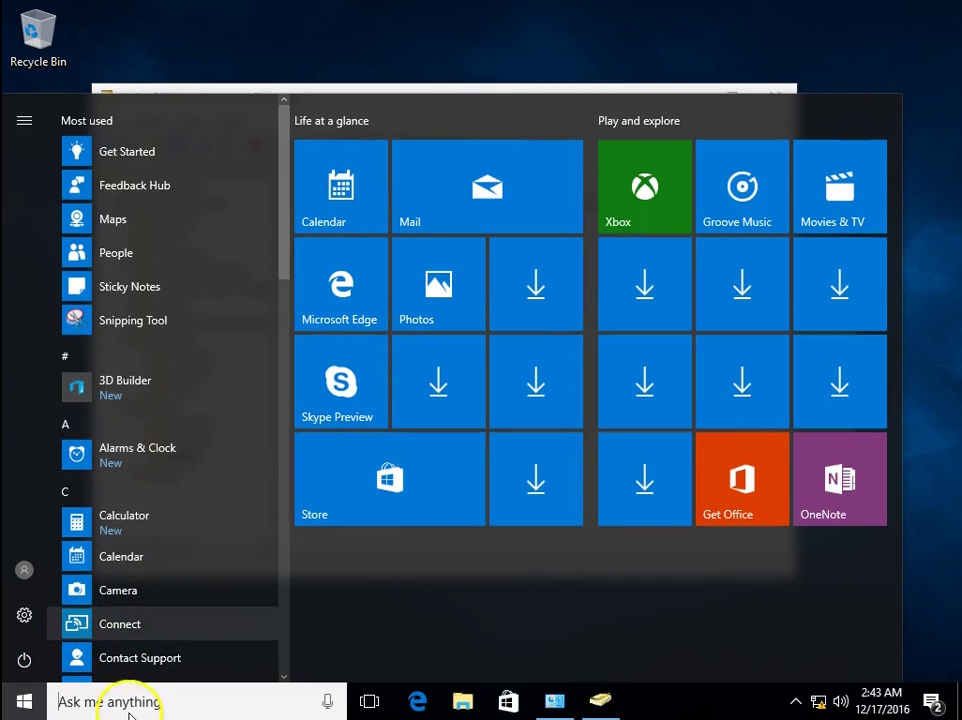
type("s")
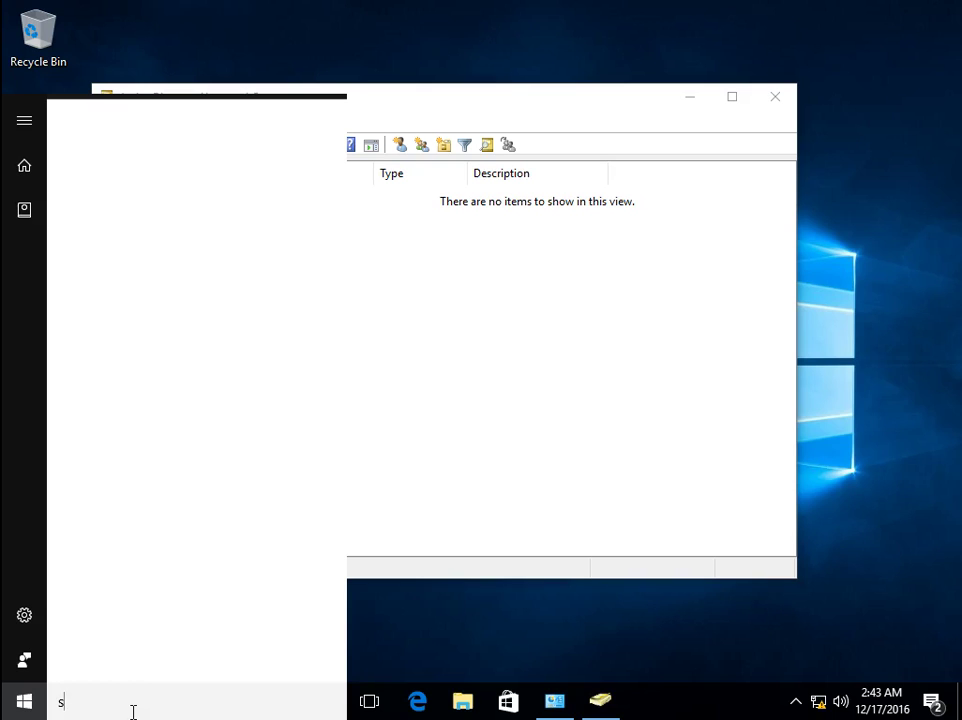
type("err")
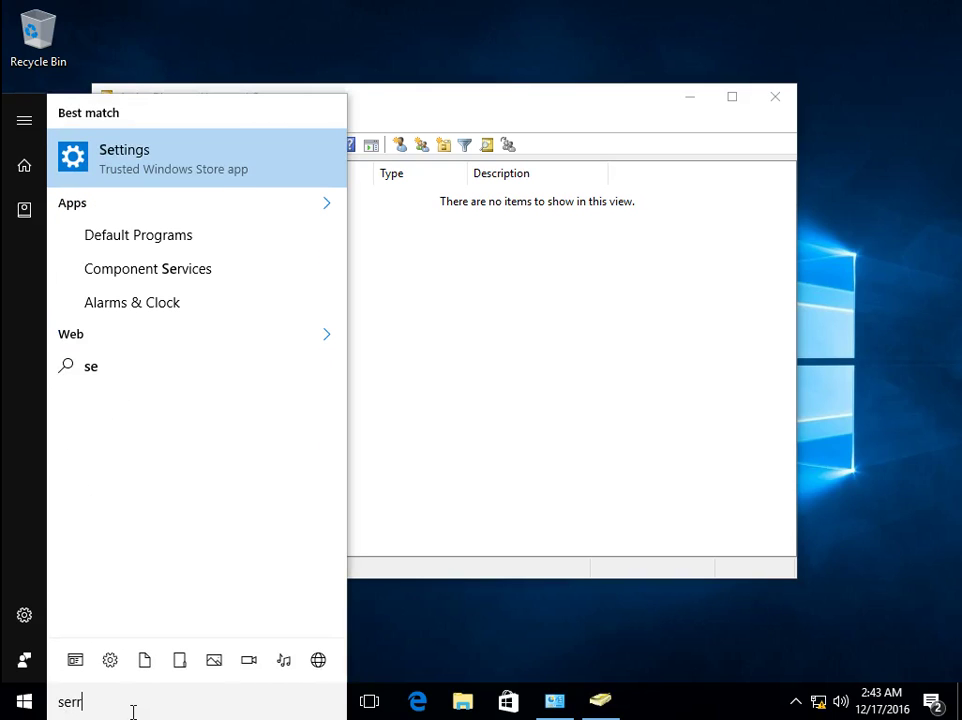
type("erver")
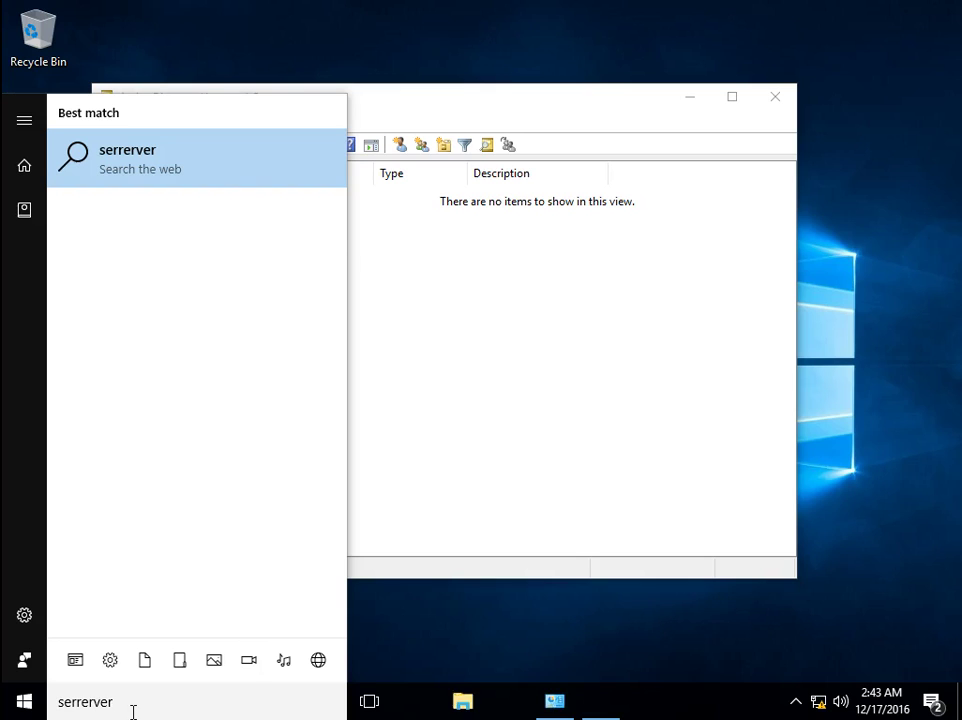
key("BackSpace")
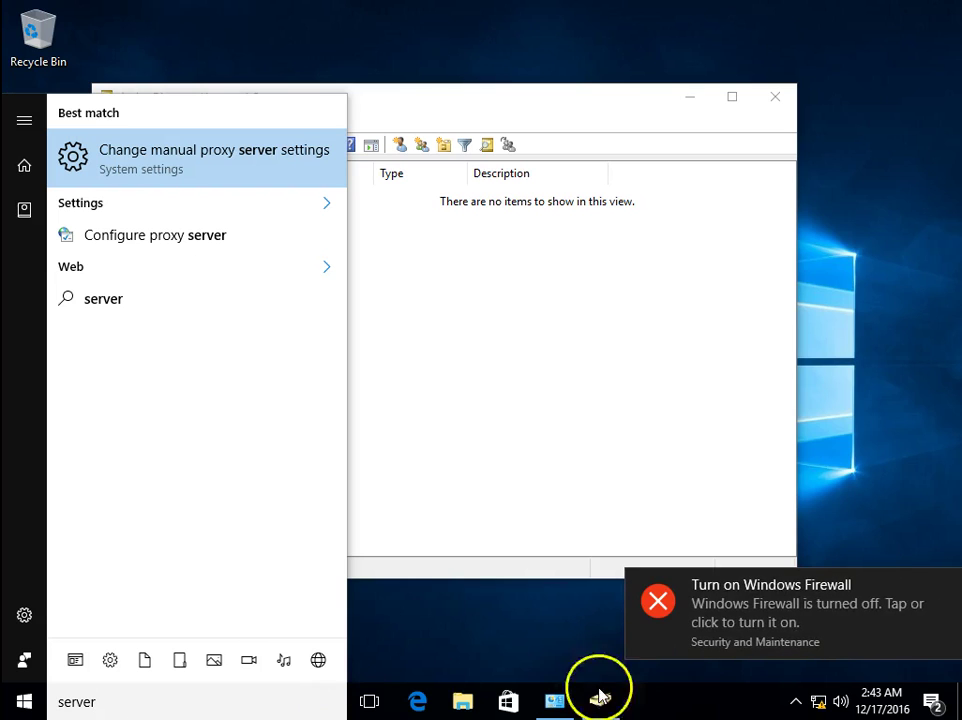
left_click(600, 457)
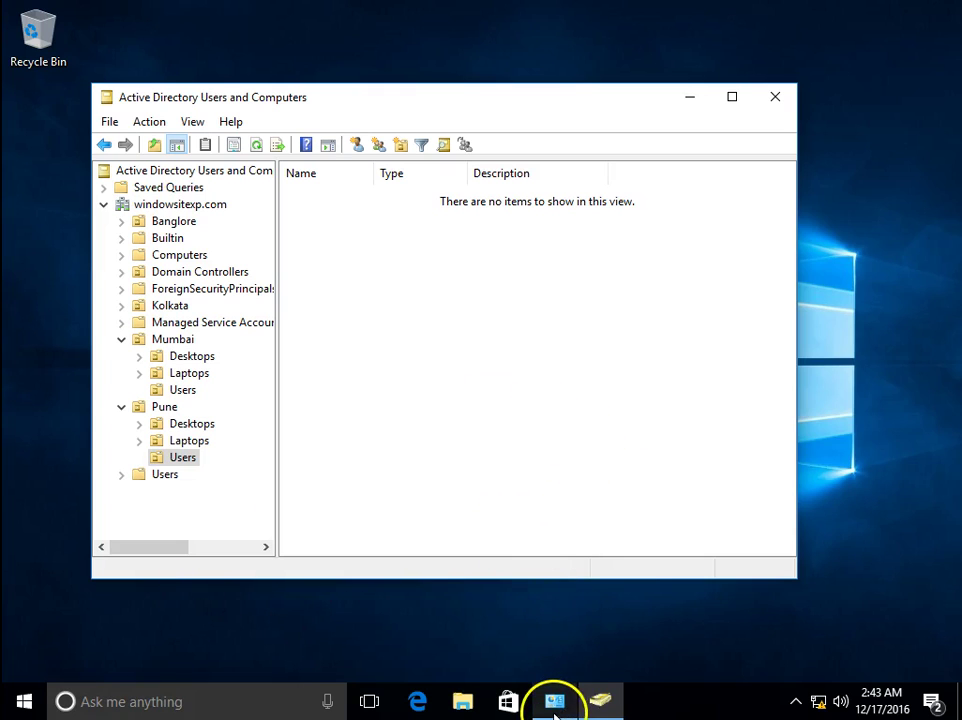
mouse_move(555, 707)
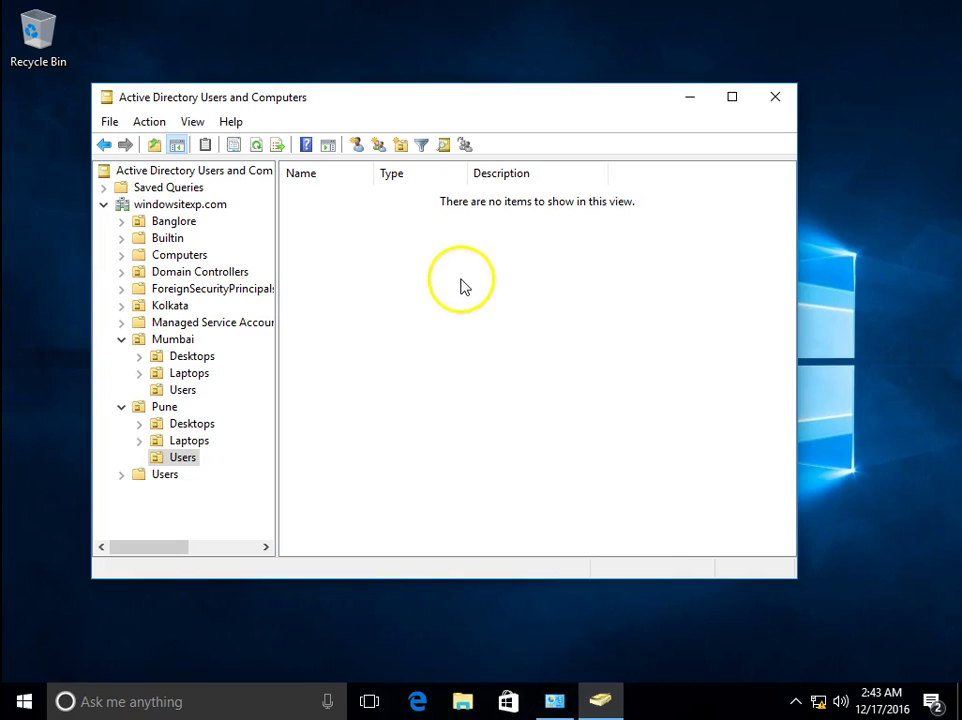
left_click(24, 704)
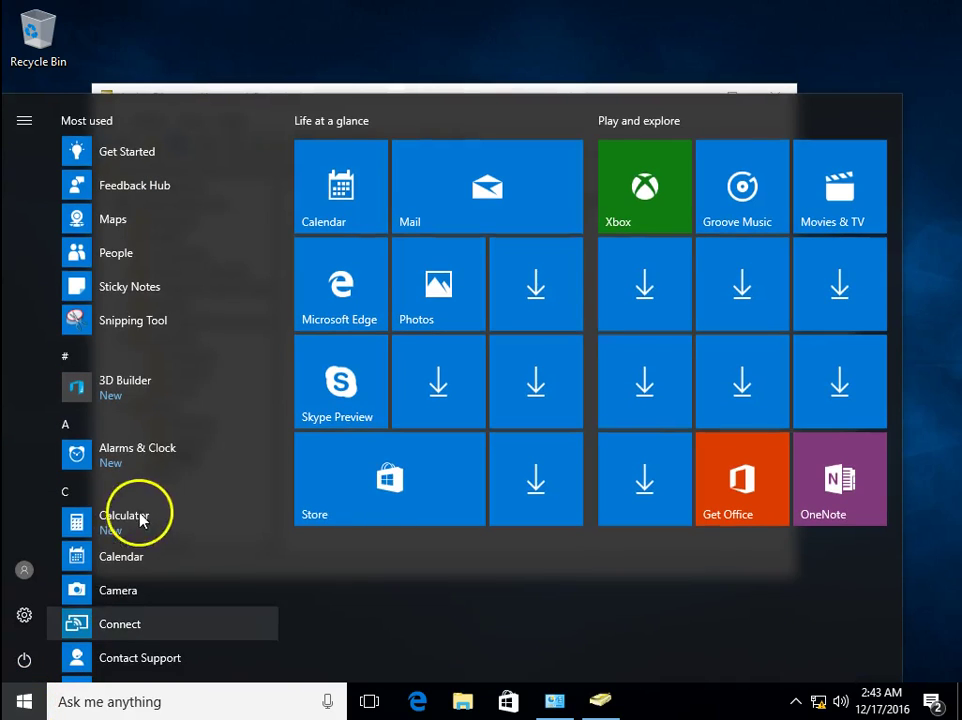
scroll(135, 495, "down", 3)
scroll(203, 484, "down", 5)
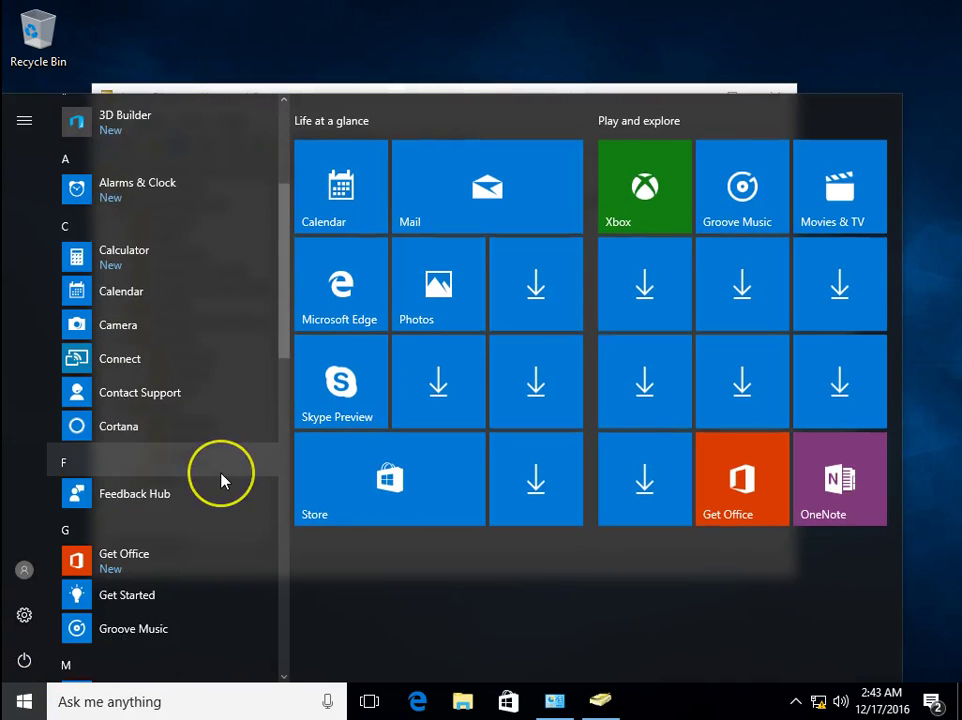
scroll(222, 481, "down", 5)
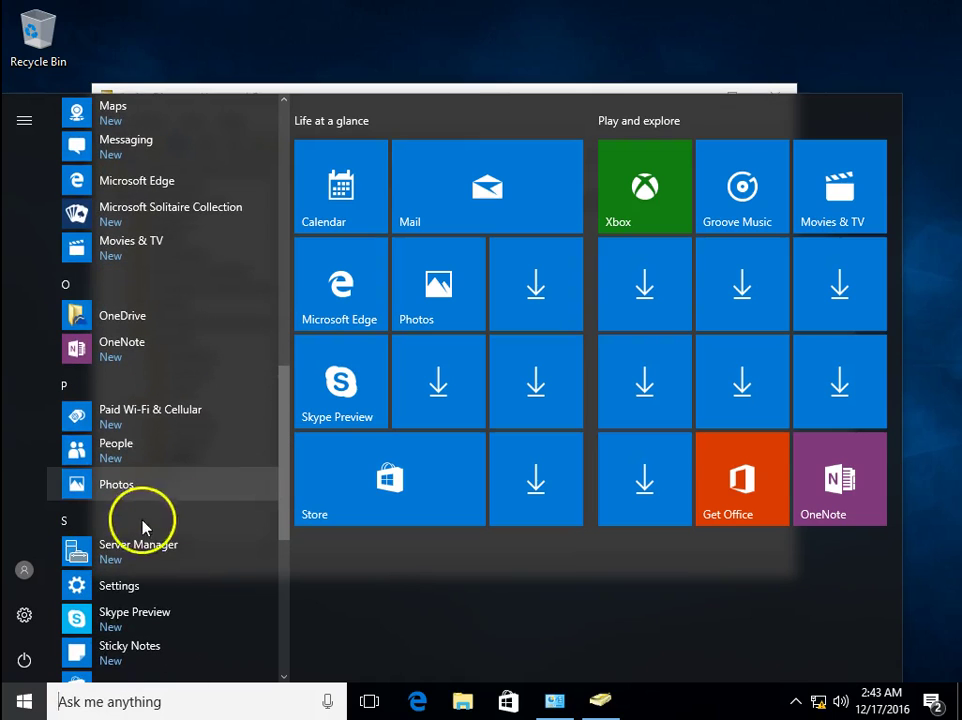
left_click(131, 556)
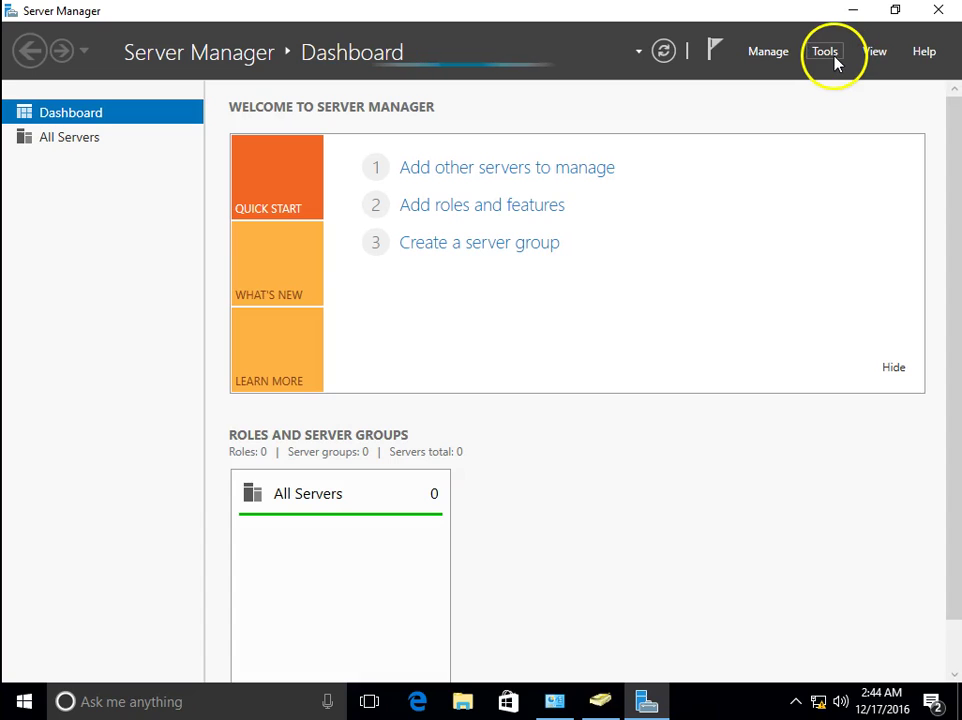
Launch Active Directory Administrative Center from Server Manager's Tools menu
left_click(835, 59)
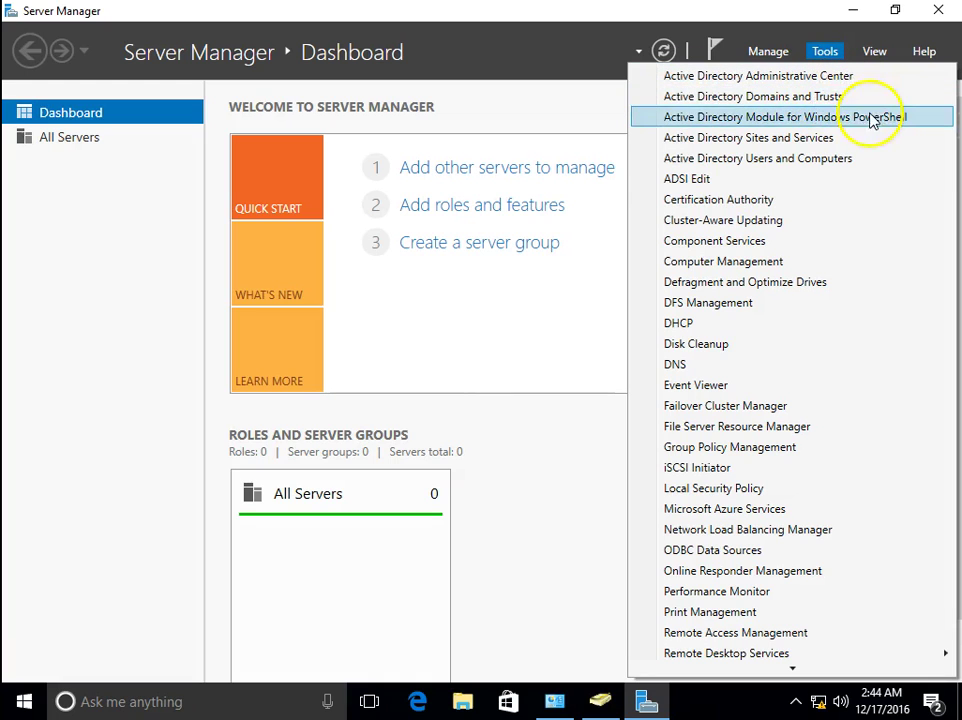
left_click(861, 158)
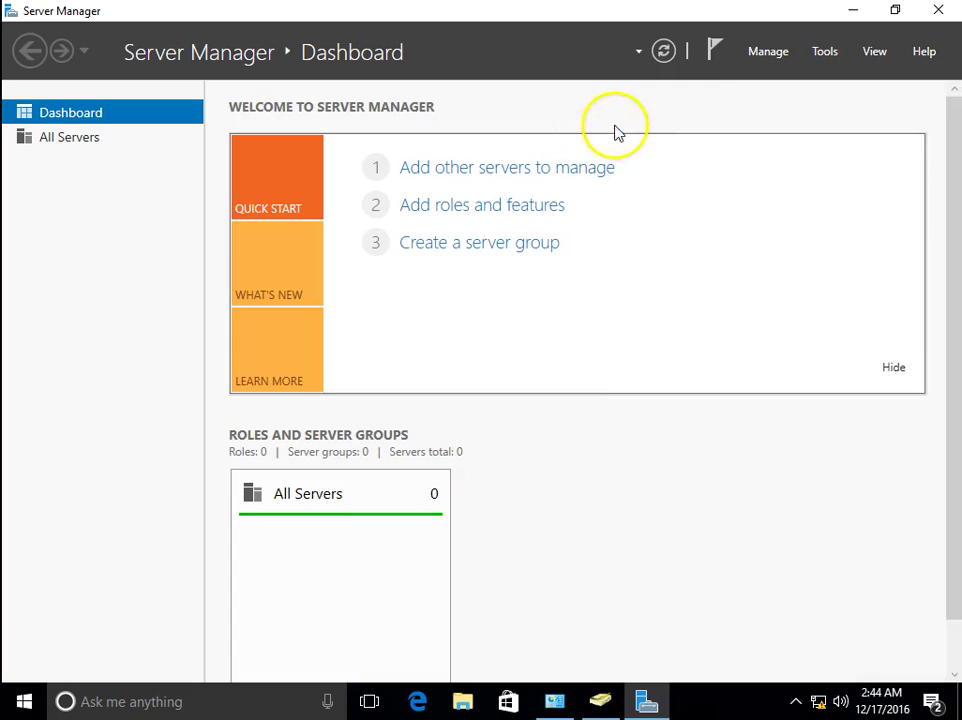
left_click(835, 54)
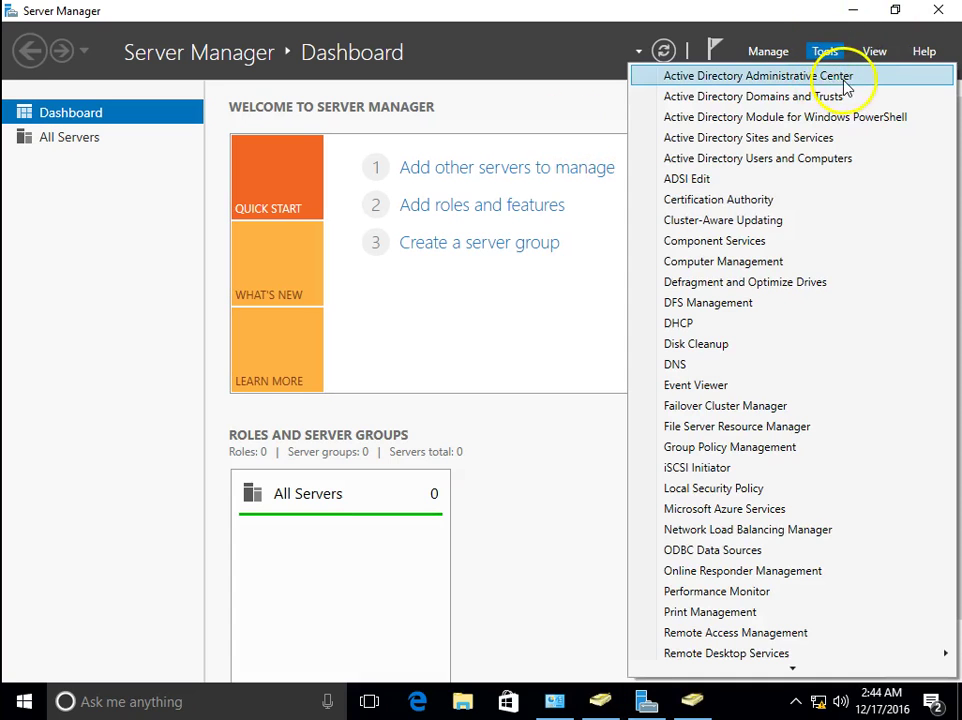
left_click(845, 78)
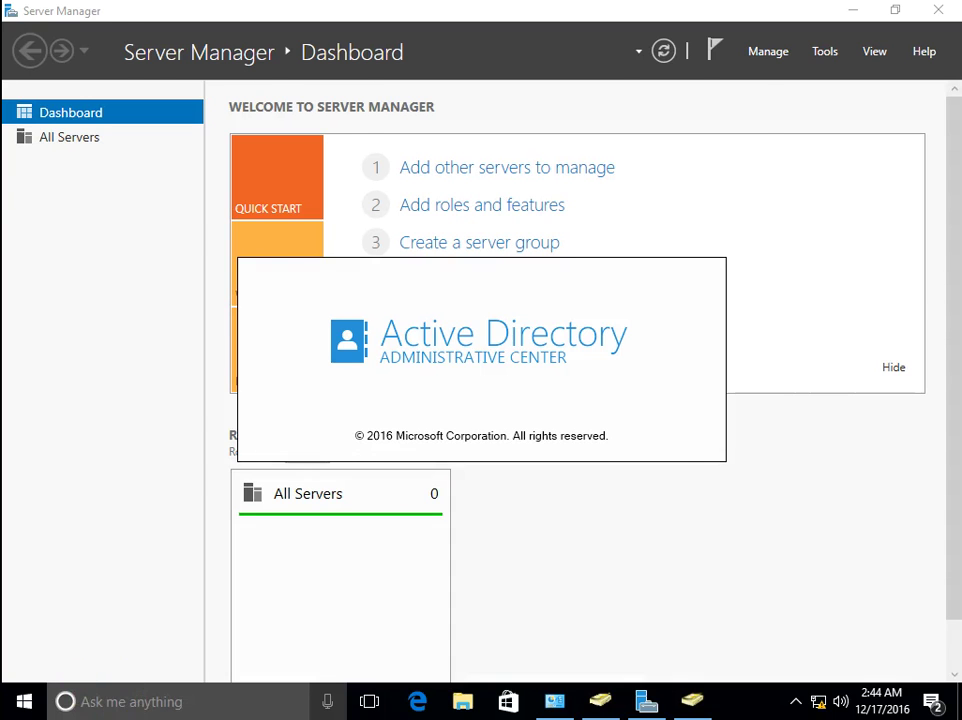
View the Computers and Deleted Objects containers, then close Active Directory Administrative Center
left_click(270, 252)
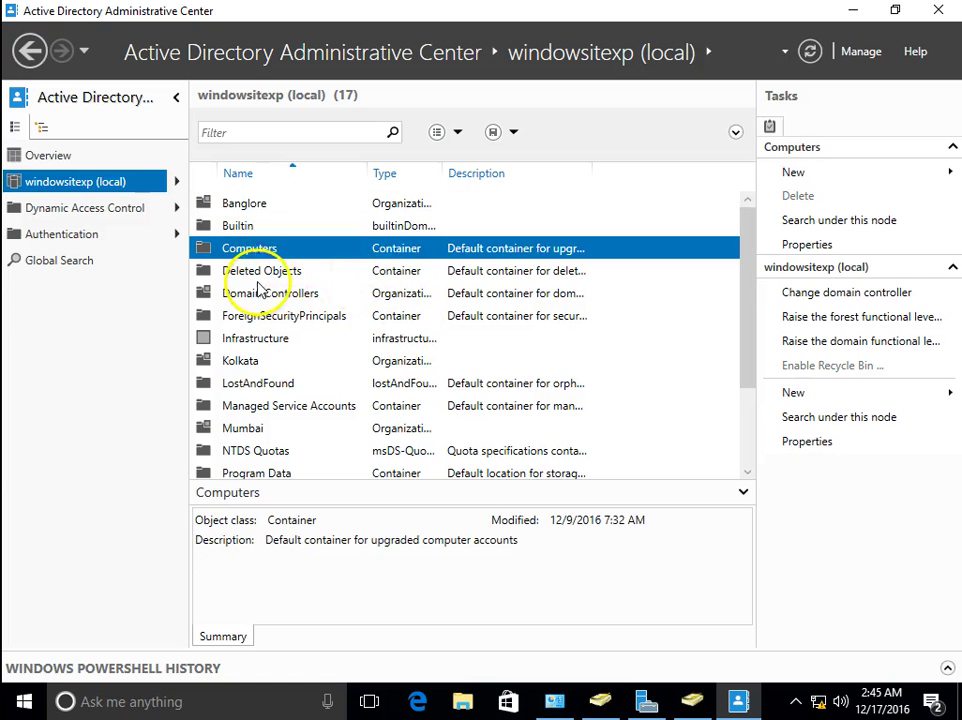
left_click(529, 279)
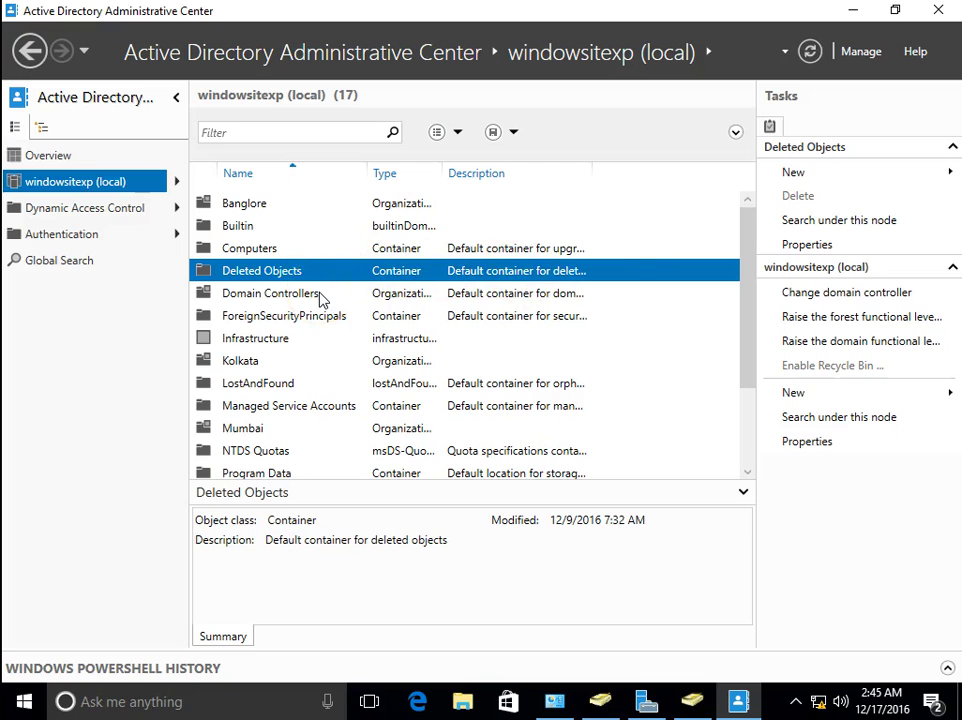
left_click(938, 12)
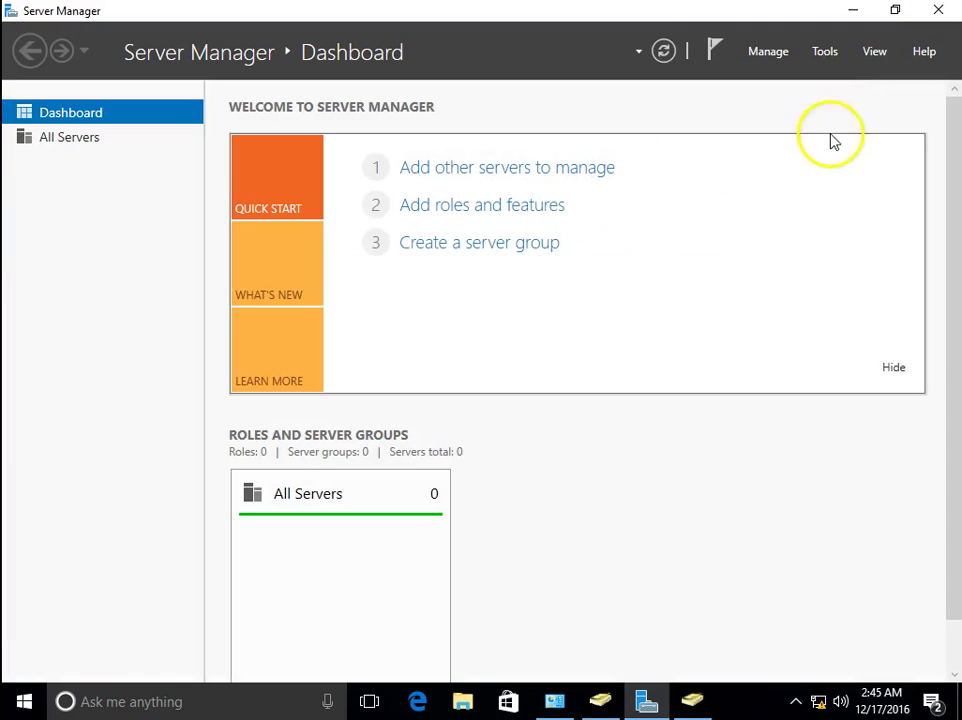
Close Server Manager and Active Directory Users and Computers, leaving the bare desktop
left_click(944, 15)
left_click(779, 99)
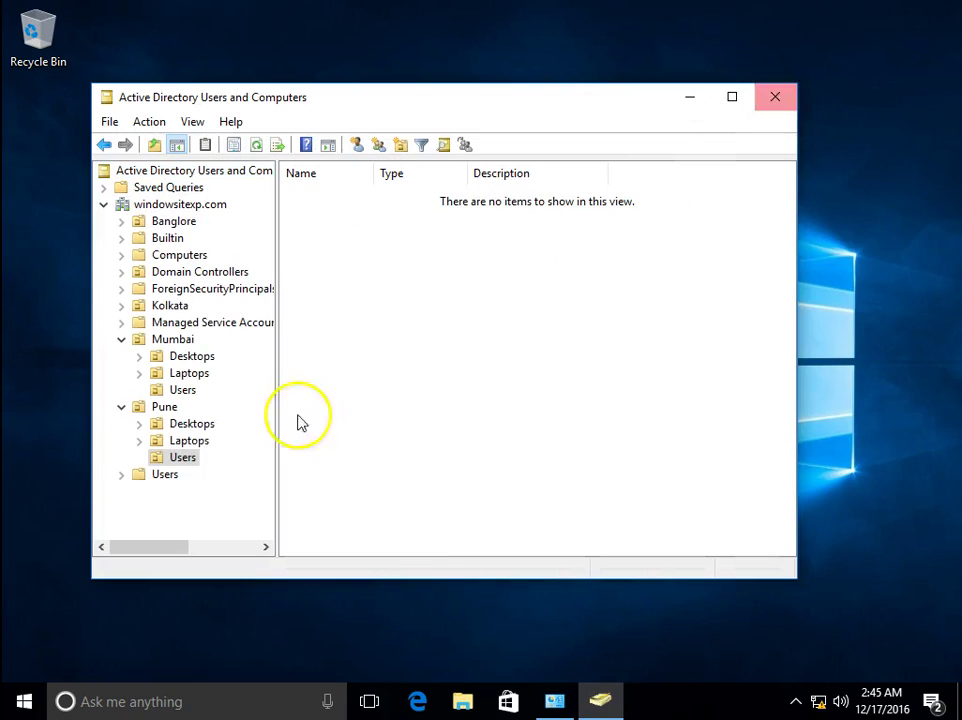
left_click(776, 100)
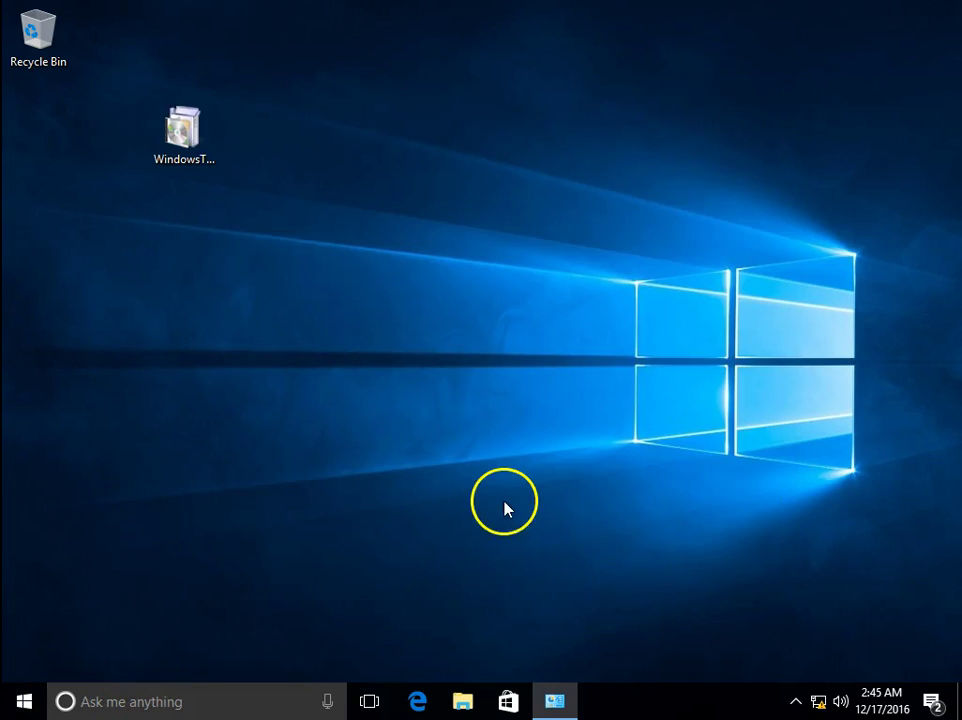